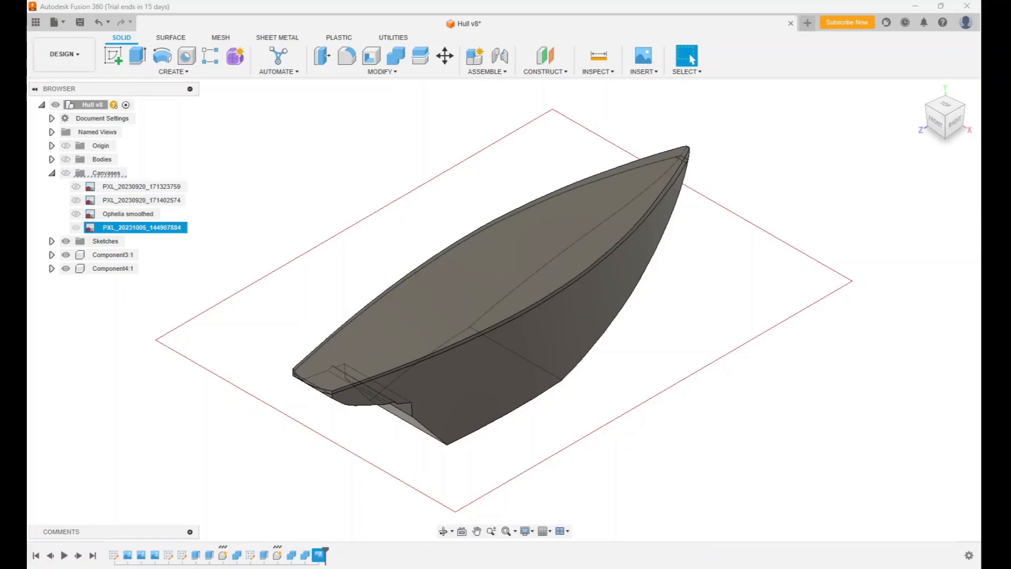
Switch to the photo viewer to look at the Ophelia.png reference photo, and return to the hull model.
{"action": "key", "text": "alt+Tab"}
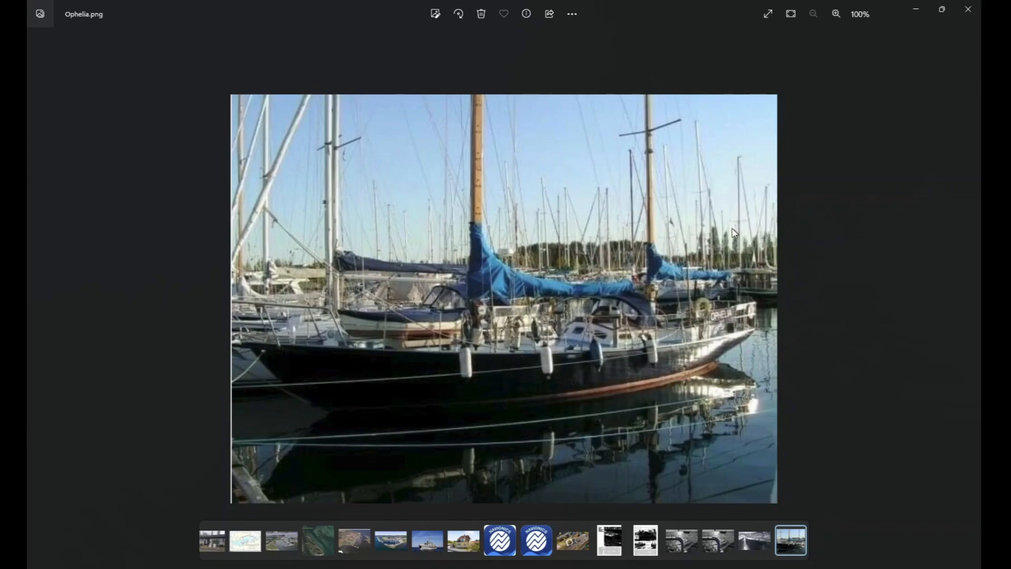
{"action": "left_click", "coordinate": [919, 9]}
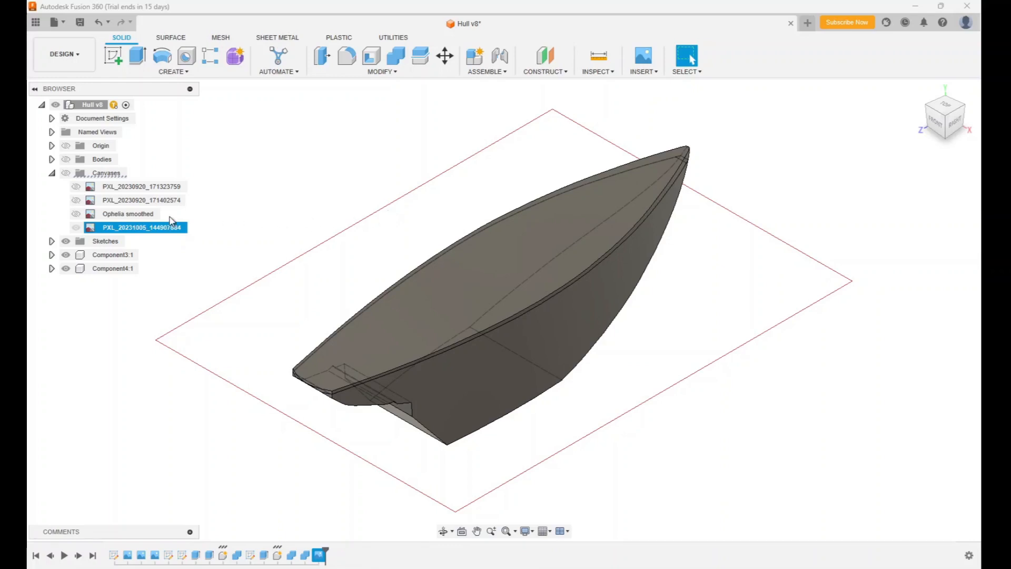
Hide Component3 and Component4, show the canvases, and view the deck plan from the top.
{"action": "left_click", "coordinate": [65, 255]}
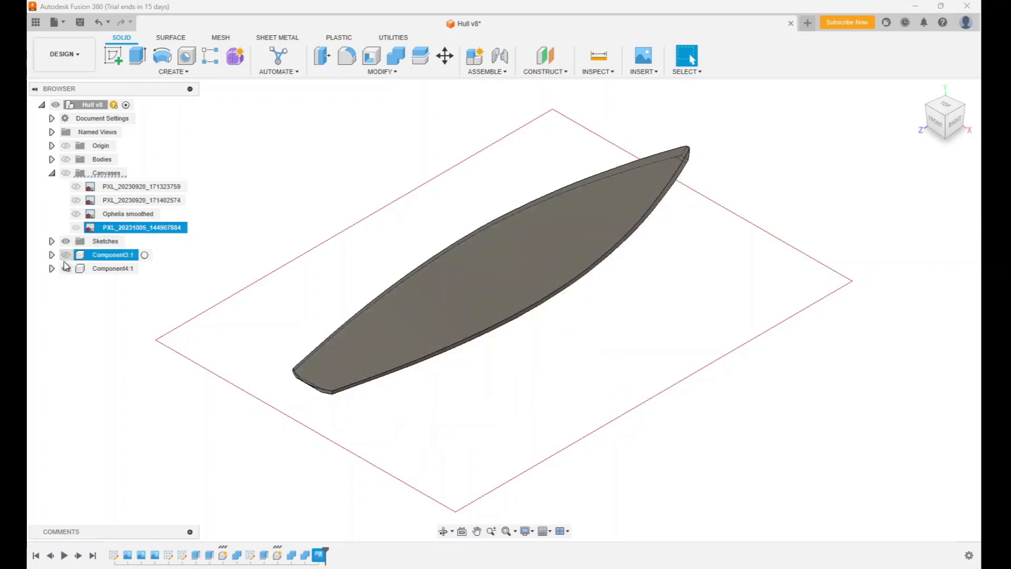
{"action": "left_click", "coordinate": [66, 269]}
{"action": "left_click", "coordinate": [66, 174]}
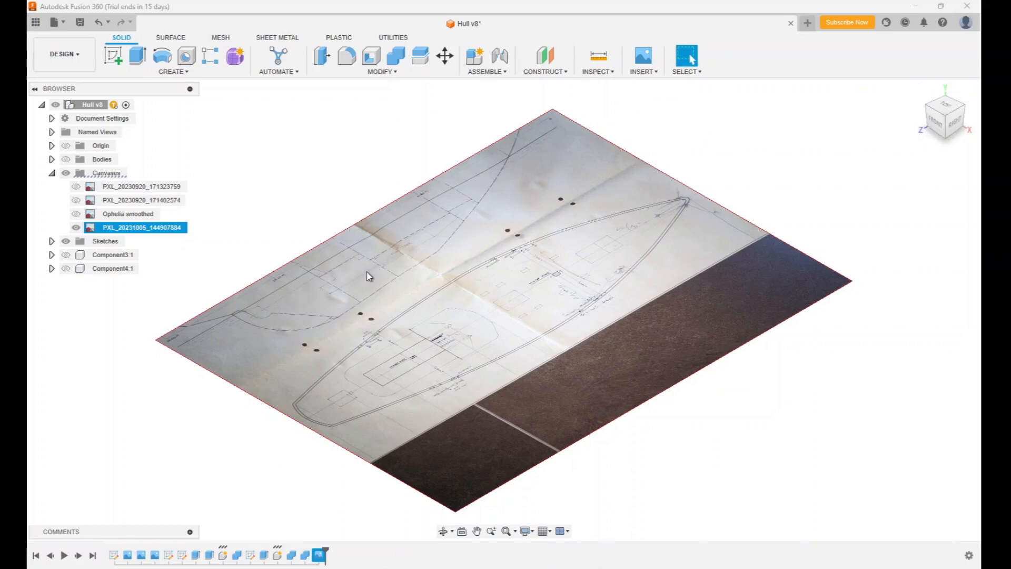
{"action": "left_click", "coordinate": [944, 105]}
{"action": "scroll", "coordinate": [551, 299], "scroll_direction": "up", "scroll_amount": 4}
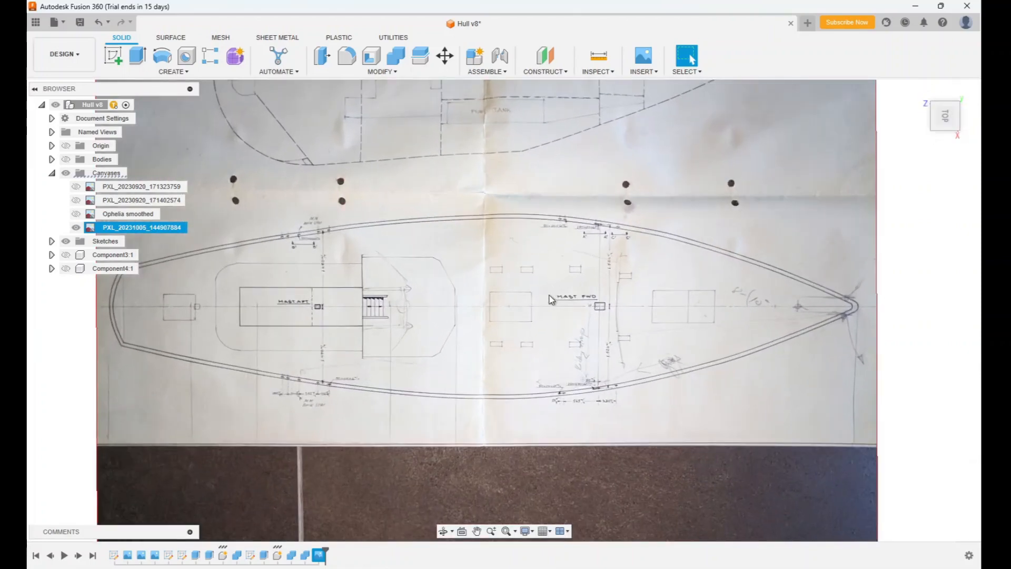
Reorder the PXL_20231005_144907884 canvas in the timeline so it follows directly after the other three canvases.
{"action": "left_click", "coordinate": [56, 174]}
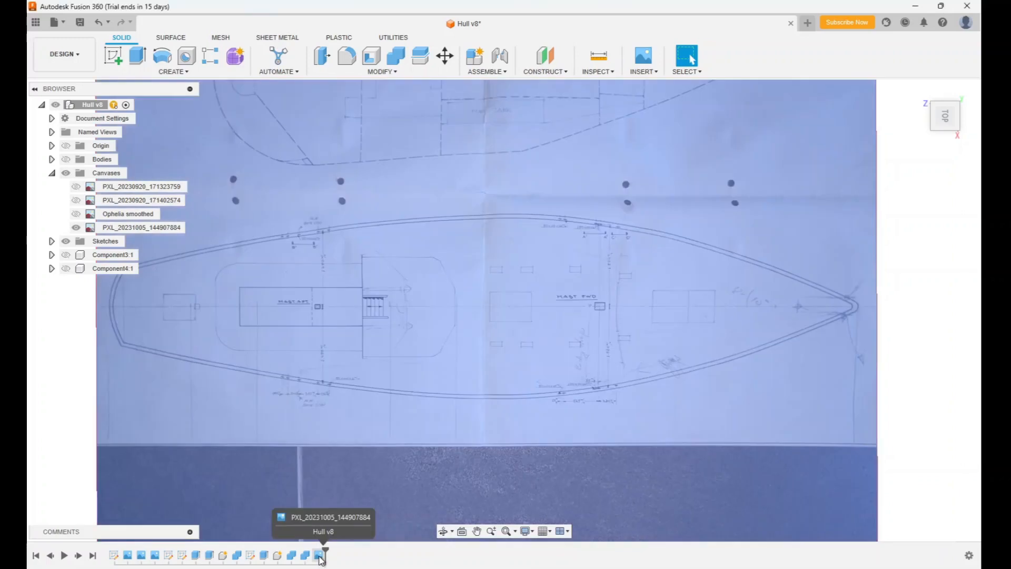
{"action": "left_click", "coordinate": [320, 555]}
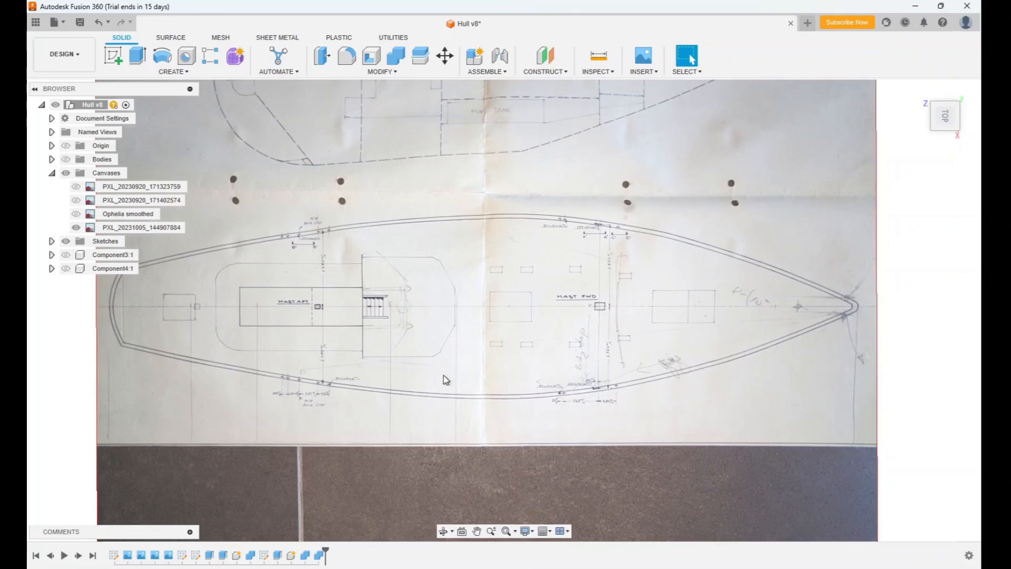
{"action": "left_click", "coordinate": [52, 172]}
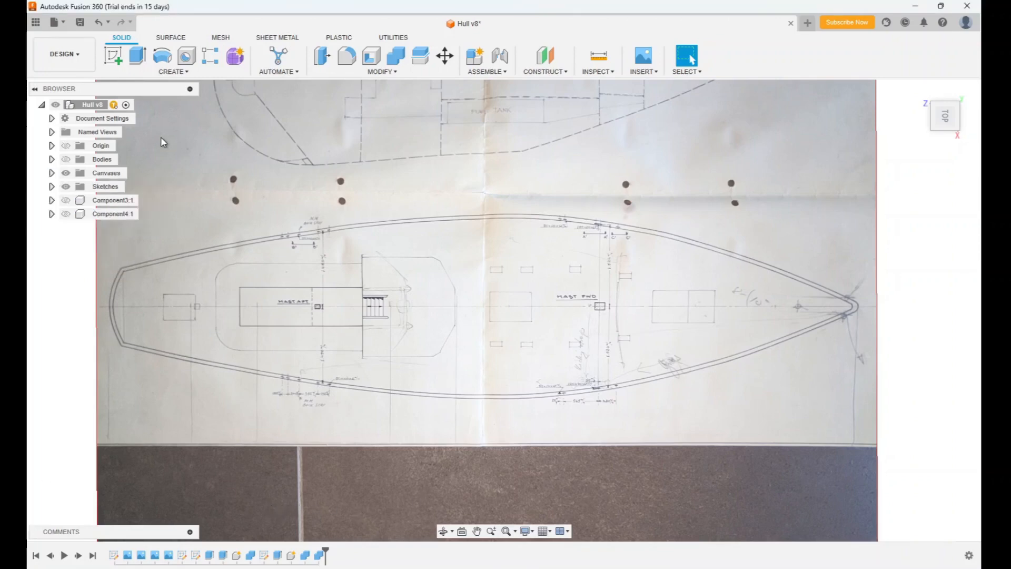
Open the Topview sketch for editing over the deck plan canvas.
{"action": "left_click", "coordinate": [51, 187]}
{"action": "left_click", "coordinate": [111, 228]}
{"action": "right_click", "coordinate": [111, 229]}
{"action": "left_click", "coordinate": [149, 268]}
{"action": "scroll", "coordinate": [558, 292], "scroll_direction": "up", "scroll_amount": 4}
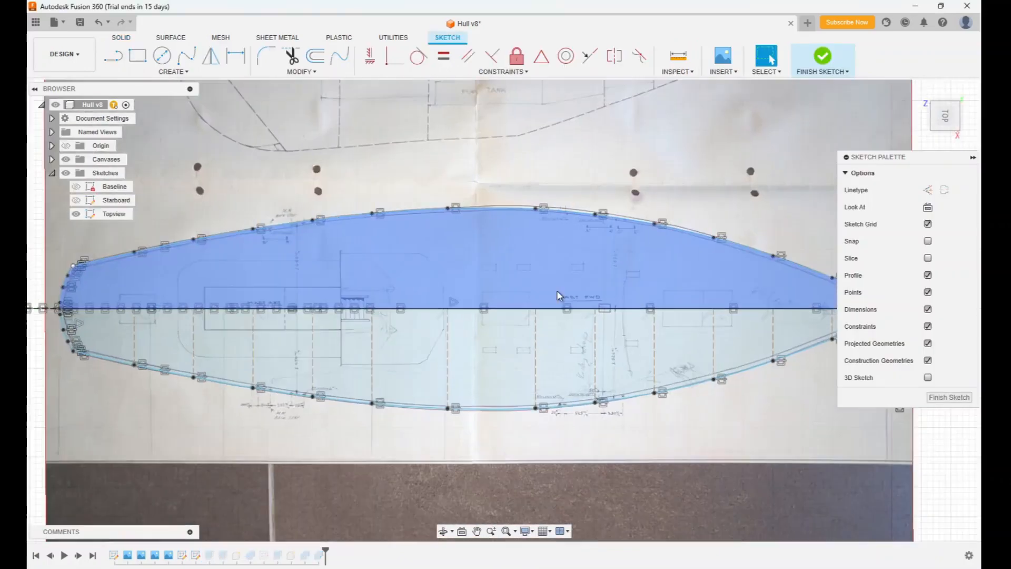
Draw a vertical line about 930 mm long from the centreline up along the bulkhead between aft cabin and cockpit.
{"action": "middle_click_drag", "start_coordinate": [372, 293], "coordinate": [548, 295]}
{"action": "scroll", "coordinate": [545, 296], "scroll_direction": "up", "scroll_amount": 2}
{"action": "key", "text": "l"}
{"action": "left_click", "coordinate": [482, 333]}
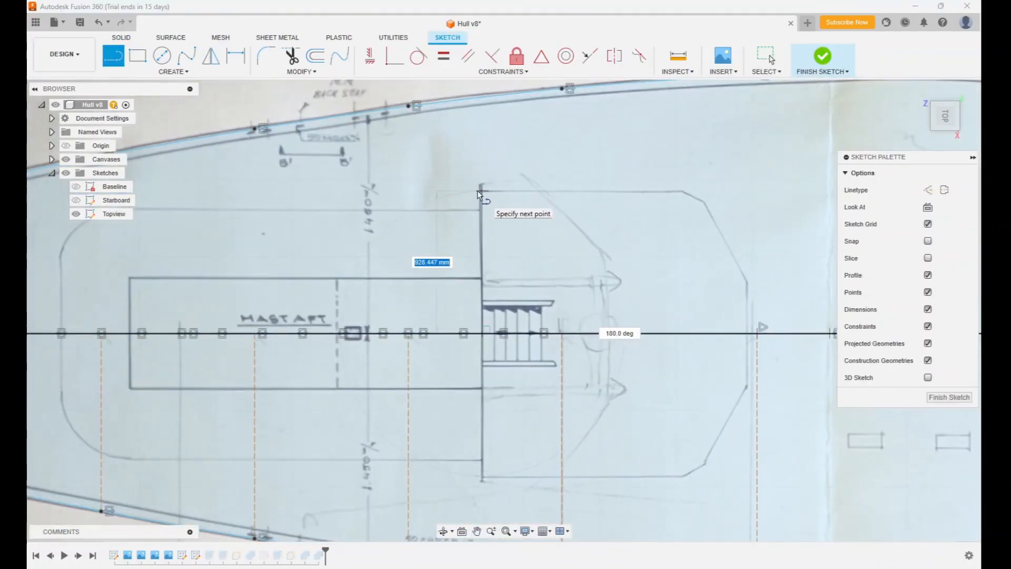
{"action": "left_click", "coordinate": [482, 192]}
{"action": "left_click", "coordinate": [491, 191]}
{"action": "middle_click_drag", "start_coordinate": [491, 192], "coordinate": [633, 194]}
Draw the aft cabin's long upper side from the bulkhead and its straight aft end on the centreline, leaving the rounded corner open.
{"action": "left_click", "coordinate": [117, 57]}
{"action": "left_click", "coordinate": [625, 213]}
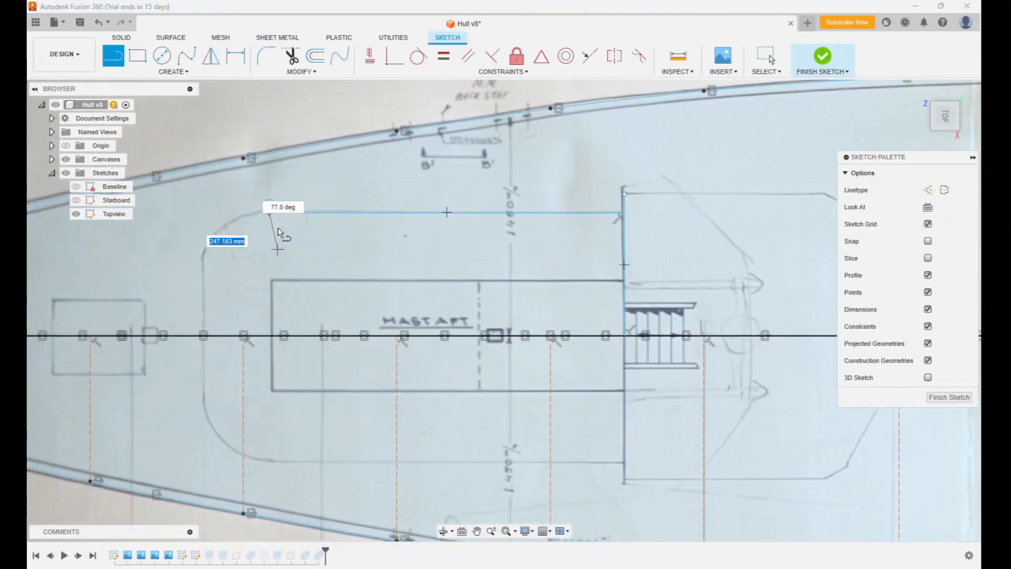
{"action": "left_click", "coordinate": [269, 212]}
{"action": "left_click", "coordinate": [203, 259]}
{"action": "left_click", "coordinate": [187, 56]}
{"action": "left_click", "coordinate": [203, 258]}
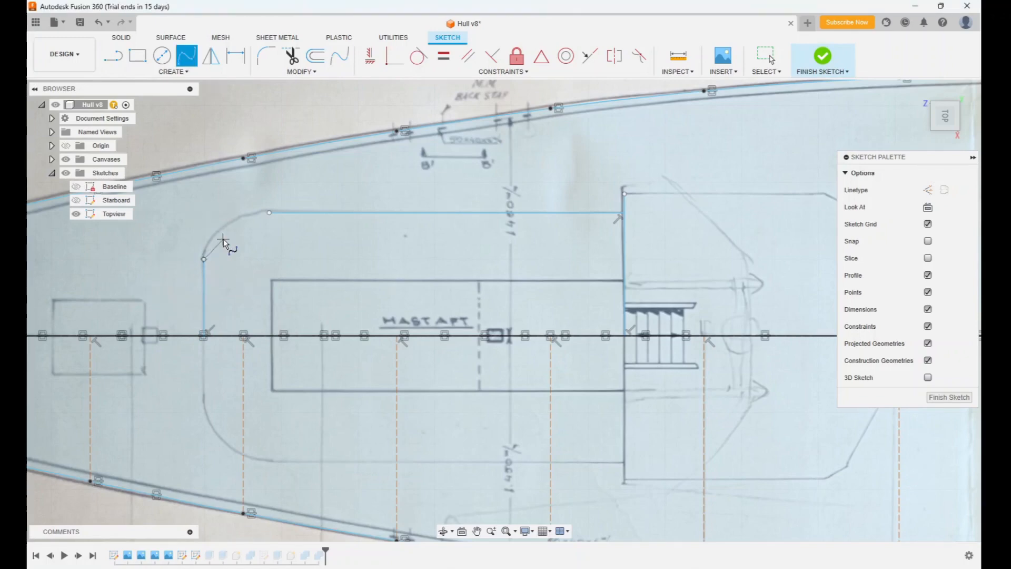
{"action": "scroll", "coordinate": [211, 241], "scroll_direction": "down", "scroll_amount": 1}
{"action": "scroll", "coordinate": [211, 240], "scroll_direction": "up", "scroll_amount": 6}
{"action": "left_click", "coordinate": [204, 239]}
{"action": "key", "text": "Escape"}
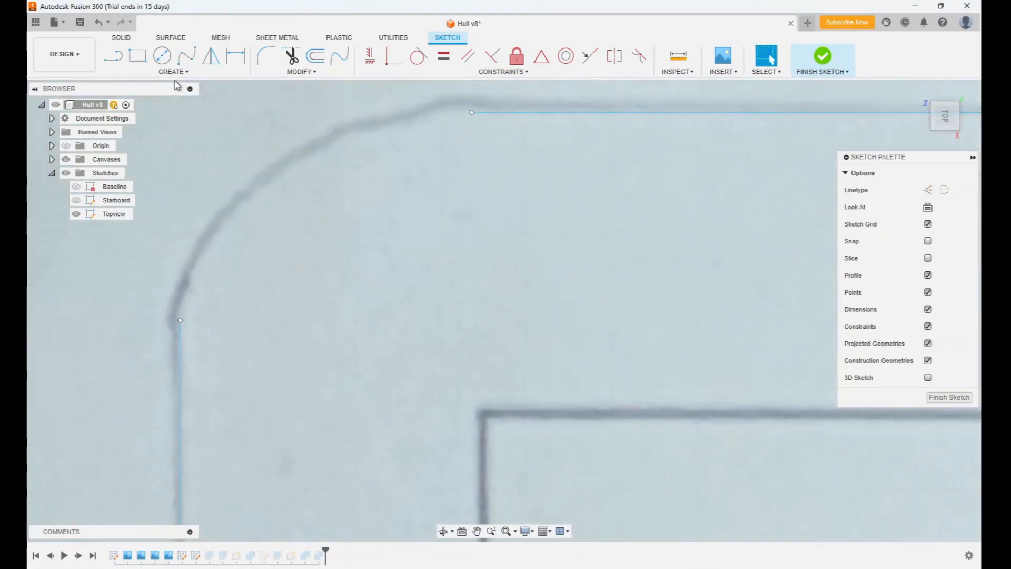
Trace the aft cabin's rounded corner with a fit point spline joining the aft end line to the upper side line.
{"action": "left_click", "coordinate": [186, 55]}
{"action": "left_click", "coordinate": [180, 320]}
{"action": "left_click", "coordinate": [190, 262]}
{"action": "left_click", "coordinate": [237, 200]}
{"action": "left_click", "coordinate": [328, 138]}
{"action": "left_click", "coordinate": [472, 113]}
{"action": "left_click", "coordinate": [477, 152]}
Draw the upper half of the inner rectangle around the MAST AFT label, from the centreline to the bulkhead.
{"action": "scroll", "coordinate": [500, 252], "scroll_direction": "down", "scroll_amount": 4}
{"action": "mouse_move", "coordinate": [567, 402]}
{"action": "middle_mouse_down"}
{"action": "mouse_move", "coordinate": [576, 420]}
{"action": "mouse_move", "coordinate": [227, 359]}
{"action": "mouse_move", "coordinate": [341, 378]}
{"action": "middle_mouse_up"}
{"action": "scroll", "coordinate": [227, 358], "scroll_direction": "down", "scroll_amount": 1}
{"action": "key", "text": "l"}
{"action": "left_click", "coordinate": [163, 384]}
{"action": "left_click", "coordinate": [163, 289]}
{"action": "left_click", "coordinate": [769, 289]}
Trace the upper half of the small aft hatch with three lines, about 214 mm high from the centreline.
{"action": "scroll", "coordinate": [500, 327], "scroll_direction": "down", "scroll_amount": 4}
{"action": "scroll", "coordinate": [342, 378], "scroll_direction": "up", "scroll_amount": 5}
{"action": "left_click", "coordinate": [271, 301]}
{"action": "left_click", "coordinate": [271, 224]}
{"action": "left_click", "coordinate": [472, 223]}
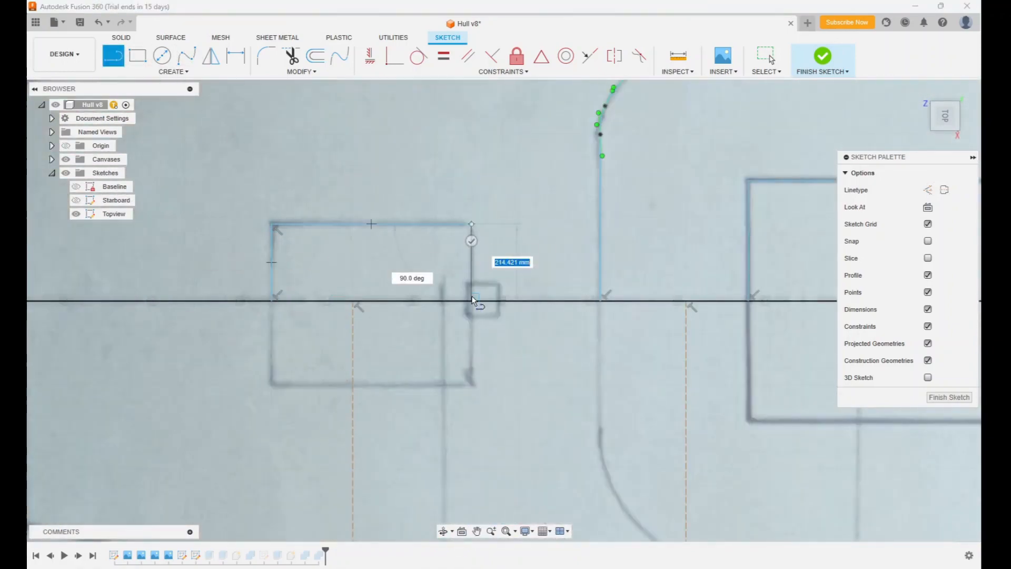
{"action": "left_click", "coordinate": [472, 301]}
Trace the upper half of the rectangular hatch between the cockpit and the forward mast, starting and ending on the centreline.
{"action": "left_click", "coordinate": [476, 531]}
{"action": "scroll", "coordinate": [620, 317], "scroll_direction": "down", "scroll_amount": 4}
{"action": "left_click_drag", "start_coordinate": [621, 316], "coordinate": [221, 316]}
{"action": "scroll", "coordinate": [221, 316], "scroll_direction": "up", "scroll_amount": 3}
{"action": "left_click", "coordinate": [108, 57]}
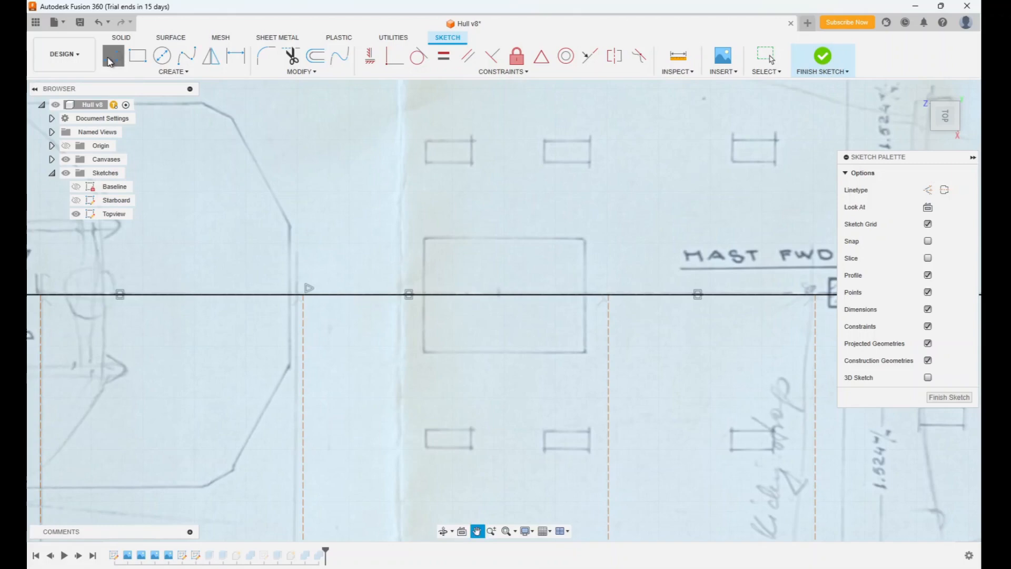
{"action": "scroll", "coordinate": [424, 293], "scroll_direction": "up", "scroll_amount": 3}
{"action": "left_click", "coordinate": [425, 294]}
{"action": "left_click", "coordinate": [425, 172]}
{"action": "left_click", "coordinate": [775, 171]}
{"action": "left_click", "coordinate": [774, 293]}
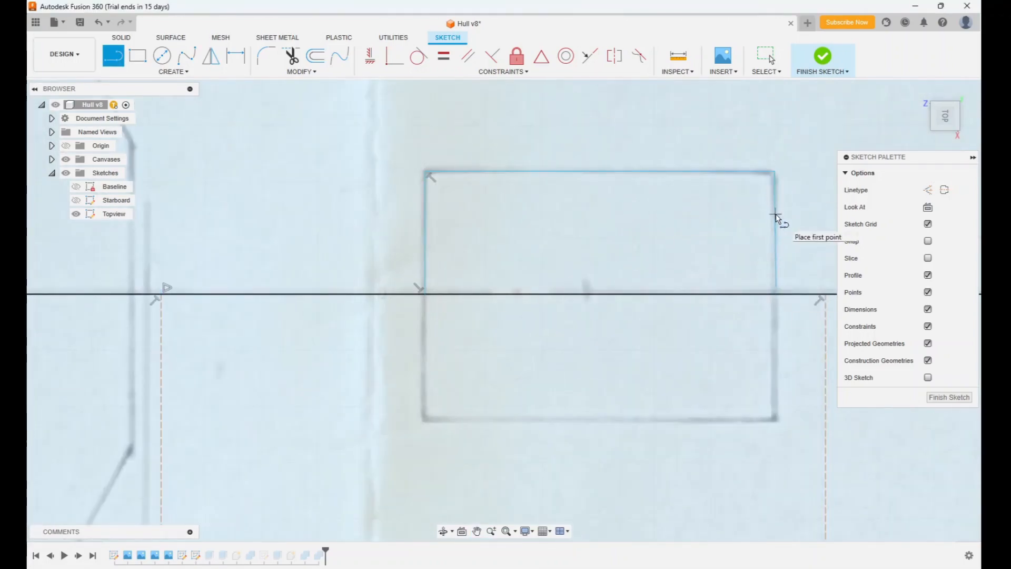
Delete the midship hatch's forward edge and redraw it as a line from the upper corner to the centreline.
{"action": "left_click", "coordinate": [774, 214]}
{"action": "key", "text": "Escape"}
{"action": "left_click", "coordinate": [775, 233]}
{"action": "key", "text": "Delete"}
{"action": "left_click", "coordinate": [115, 61]}
{"action": "left_click", "coordinate": [774, 171]}
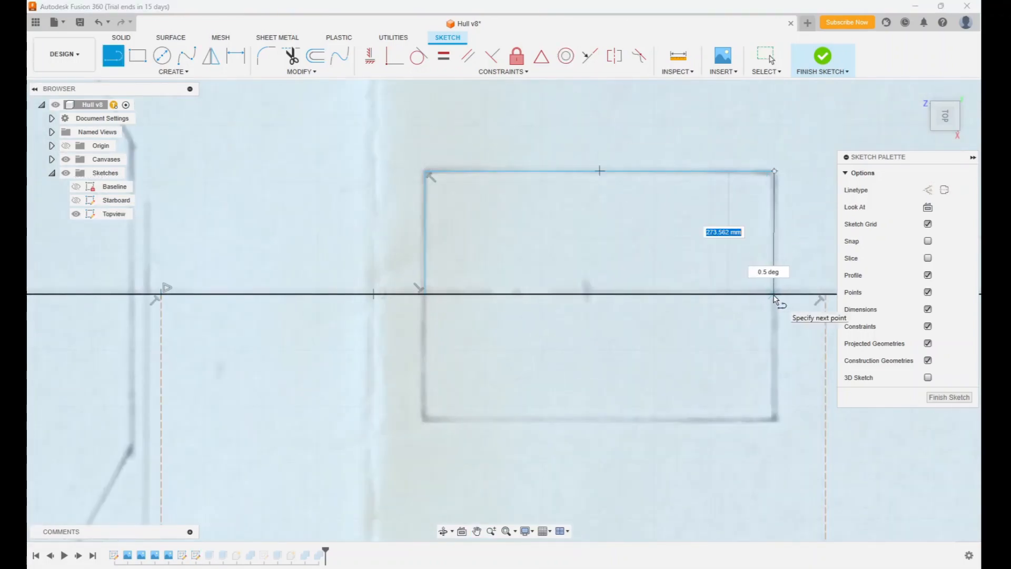
{"action": "left_click", "coordinate": [774, 293]}
Trace the upper half of the hatch forward of the MAST FWD label, about 303 mm high from the centreline.
{"action": "scroll", "coordinate": [539, 346], "scroll_direction": "down", "scroll_amount": 4}
{"action": "middle_click_drag", "start_coordinate": [725, 408], "coordinate": [196, 414]}
{"action": "scroll", "coordinate": [491, 343], "scroll_direction": "up", "scroll_amount": 1}
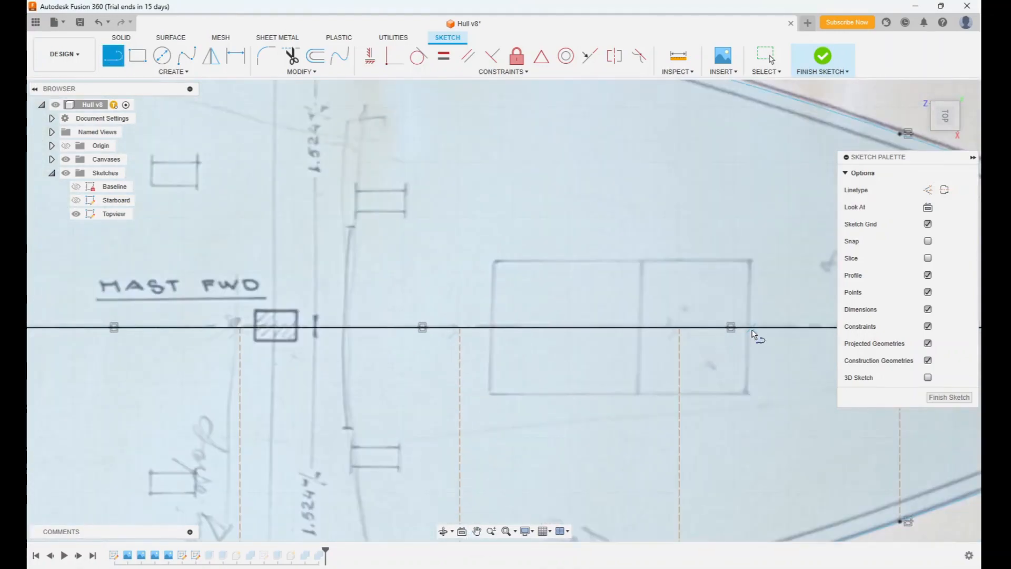
{"action": "left_click", "coordinate": [749, 328]}
{"action": "scroll", "coordinate": [750, 261], "scroll_direction": "up", "scroll_amount": 3}
{"action": "left_click", "coordinate": [750, 260]}
{"action": "left_click", "coordinate": [257, 260]}
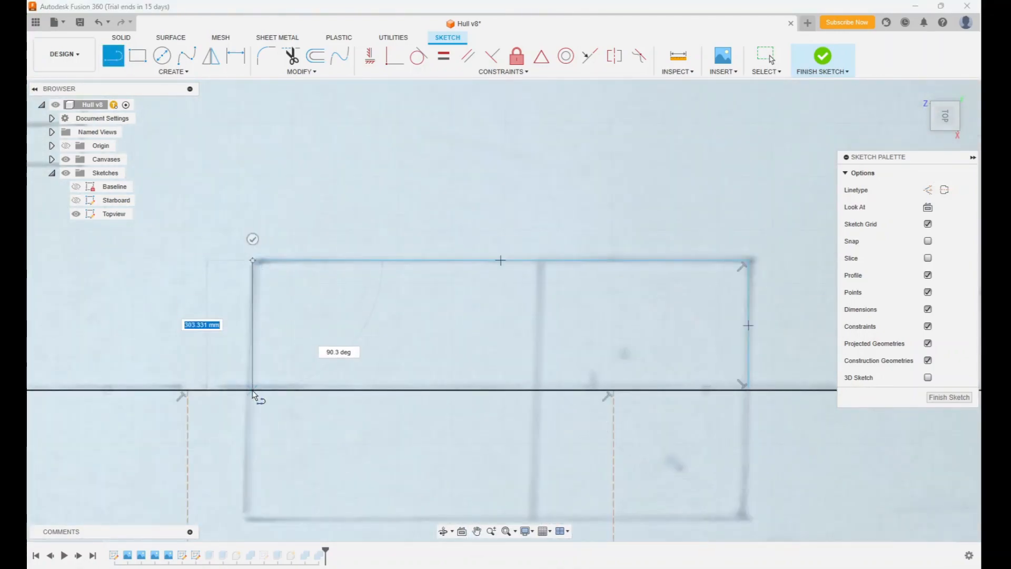
{"action": "scroll", "coordinate": [539, 386], "scroll_direction": "down", "scroll_amount": 5}
Trace the upper half of the cockpit outline from the bulkhead's end, along its chamfered and sloped corners, down to the centreline.
{"action": "left_click", "coordinate": [478, 531]}
{"action": "left_click_drag", "start_coordinate": [180, 350], "coordinate": [528, 361]}
{"action": "scroll", "coordinate": [528, 361], "scroll_direction": "up", "scroll_amount": 3}
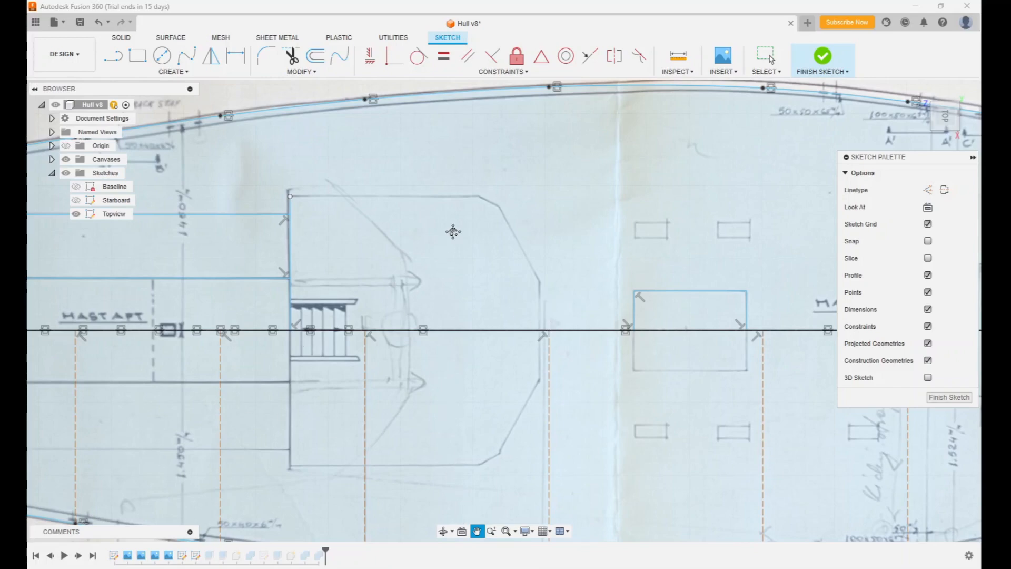
{"action": "right_click", "coordinate": [485, 186]}
{"action": "left_click", "coordinate": [447, 185]}
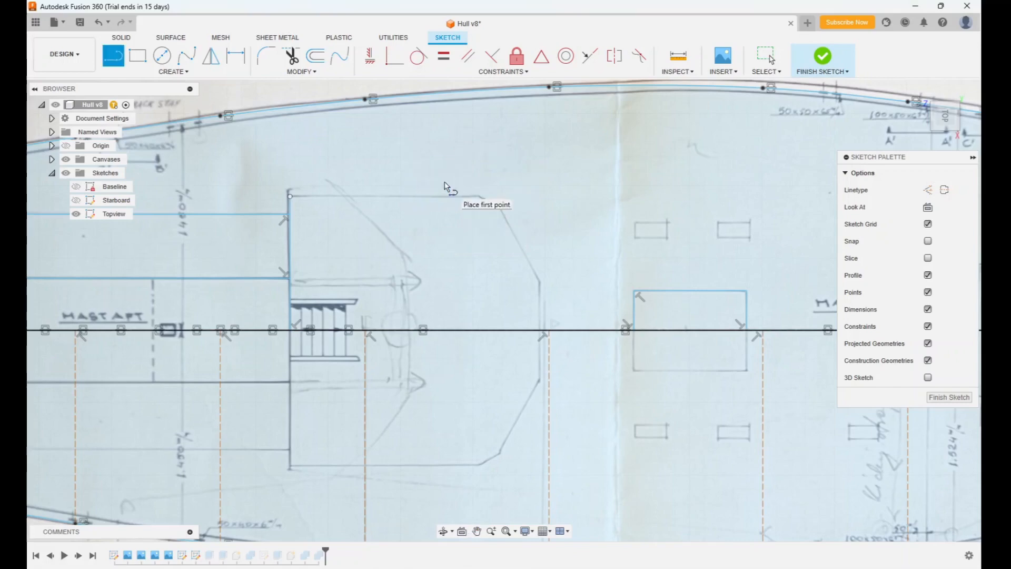
{"action": "left_click", "coordinate": [290, 196]}
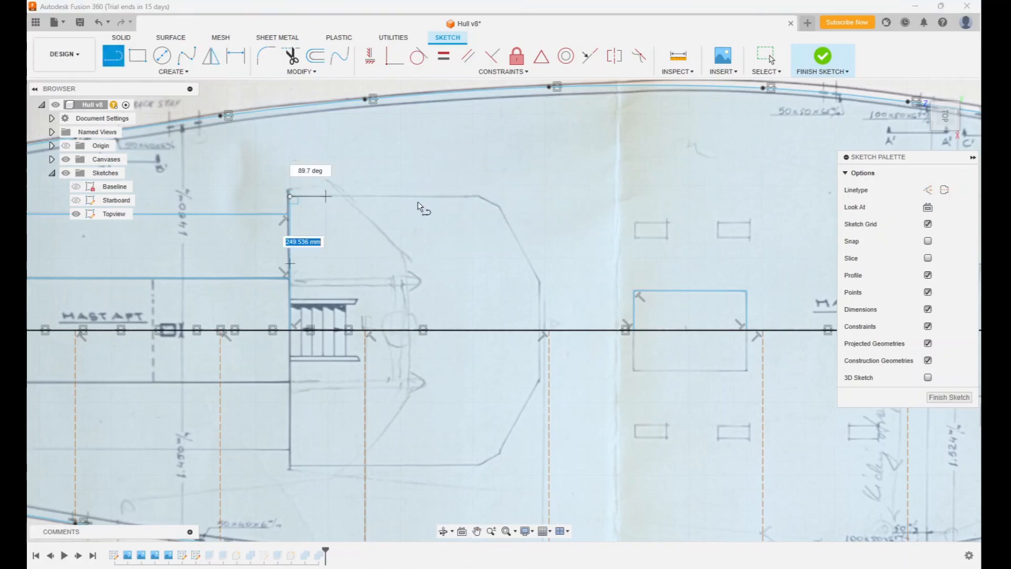
{"action": "scroll", "coordinate": [497, 208], "scroll_direction": "up", "scroll_amount": 3}
{"action": "left_click", "coordinate": [478, 196]}
{"action": "left_click", "coordinate": [500, 205]}
{"action": "scroll", "coordinate": [580, 347], "scroll_direction": "up", "scroll_amount": 3}
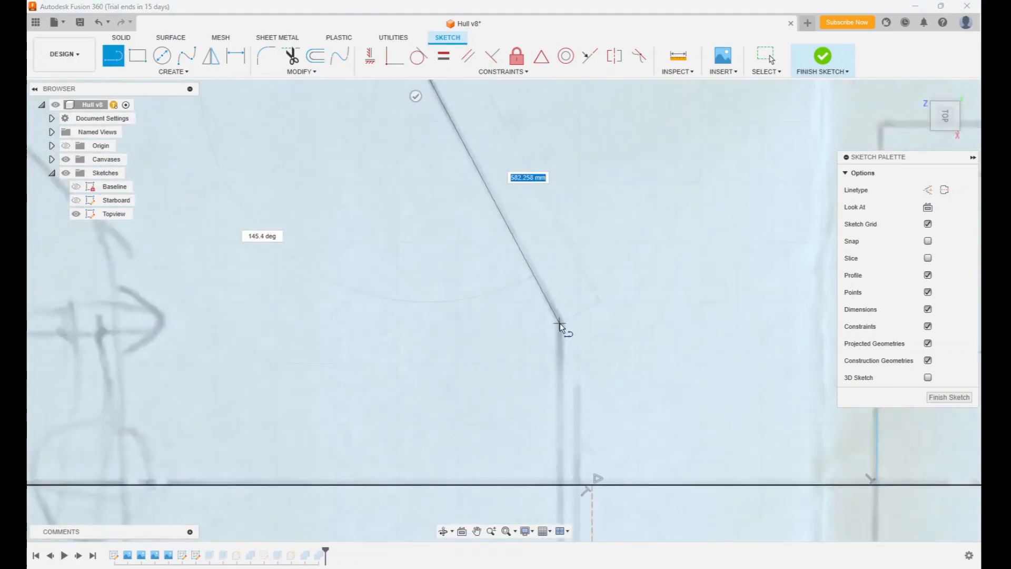
{"action": "left_click", "coordinate": [561, 323]}
{"action": "left_click", "coordinate": [561, 482]}
Mirror all the traced cabin, cockpit and hatch curves across the hull's centreline.
{"action": "scroll", "coordinate": [538, 373], "scroll_direction": "down", "scroll_amount": 2}
{"action": "scroll", "coordinate": [535, 371], "scroll_direction": "down", "scroll_amount": 2}
{"action": "middle_click", "coordinate": [263, 160]}
{"action": "middle_click", "coordinate": [263, 161]}
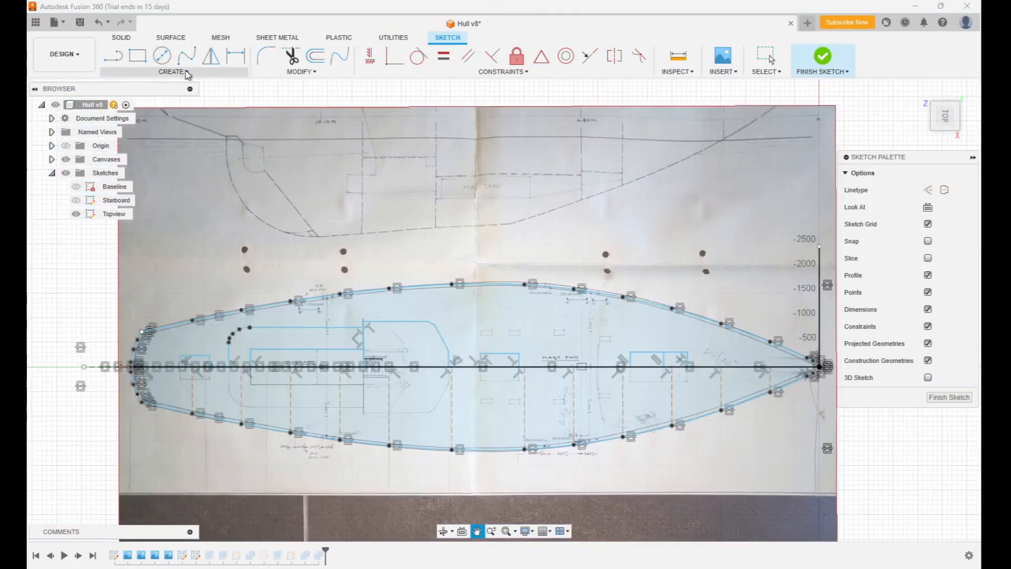
{"action": "left_click", "coordinate": [211, 56]}
{"action": "scroll", "coordinate": [345, 332], "scroll_direction": "up", "scroll_amount": 3}
{"action": "left_click", "coordinate": [308, 322]}
{"action": "left_click", "coordinate": [231, 363]}
{"action": "left_click", "coordinate": [166, 379]}
{"action": "left_click", "coordinate": [136, 331]}
{"action": "left_click", "coordinate": [126, 372]}
{"action": "left_click", "coordinate": [89, 385]}
{"action": "left_click", "coordinate": [440, 311]}
{"action": "left_click", "coordinate": [526, 342]}
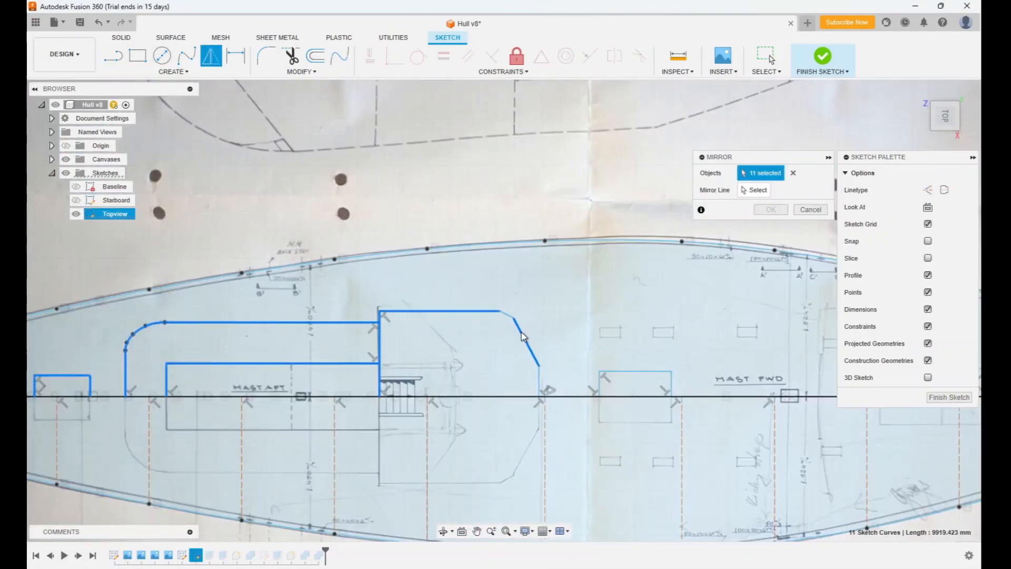
{"action": "left_click", "coordinate": [672, 384]}
{"action": "middle_click_drag", "start_coordinate": [682, 388], "coordinate": [275, 380]}
{"action": "left_click", "coordinate": [582, 372]}
{"action": "left_click", "coordinate": [559, 360]}
{"action": "left_click", "coordinate": [537, 373]}
{"action": "left_click", "coordinate": [475, 379]}
{"action": "left_click", "coordinate": [754, 190]}
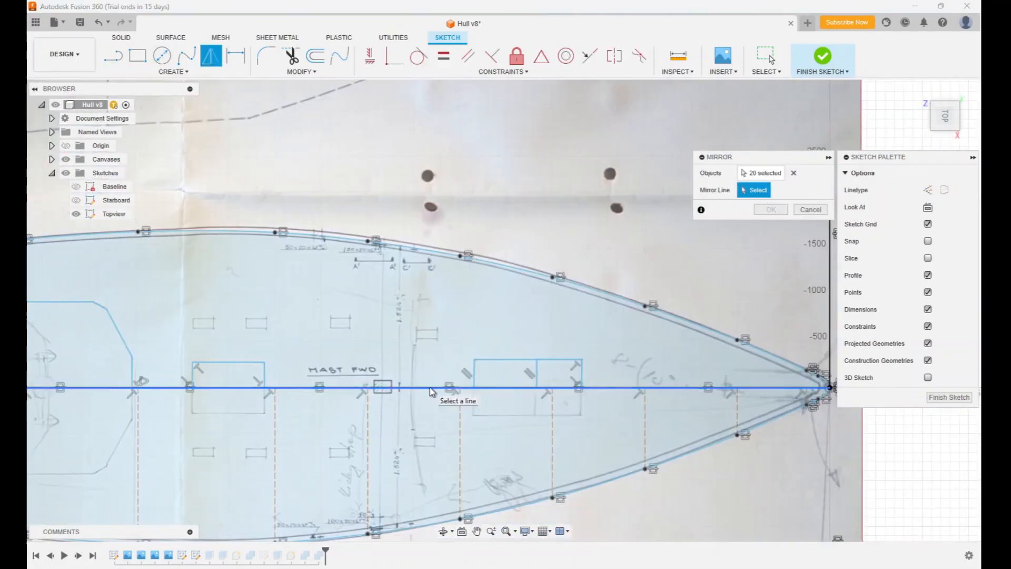
{"action": "left_click", "coordinate": [431, 388]}
{"action": "left_click", "coordinate": [771, 210]}
Collapse the sketch palette and inspect the mirrored deck layout as a whole and from the home view.
{"action": "scroll", "coordinate": [447, 343], "scroll_direction": "down", "scroll_amount": 2}
{"action": "mouse_move", "coordinate": [346, 424]}
{"action": "middle_mouse_down"}
{"action": "mouse_move", "coordinate": [606, 415]}
{"action": "mouse_move", "coordinate": [629, 391]}
{"action": "middle_mouse_up"}
{"action": "middle_click", "coordinate": [549, 384]}
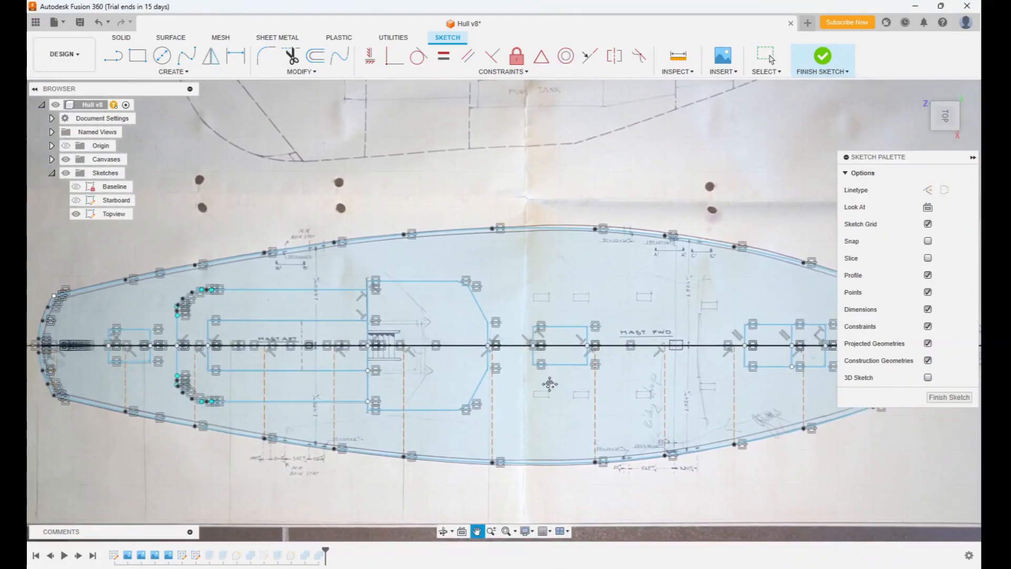
{"action": "middle_click", "coordinate": [548, 384]}
{"action": "scroll", "coordinate": [636, 338], "scroll_direction": "up", "scroll_amount": 1}
{"action": "left_click", "coordinate": [973, 156]}
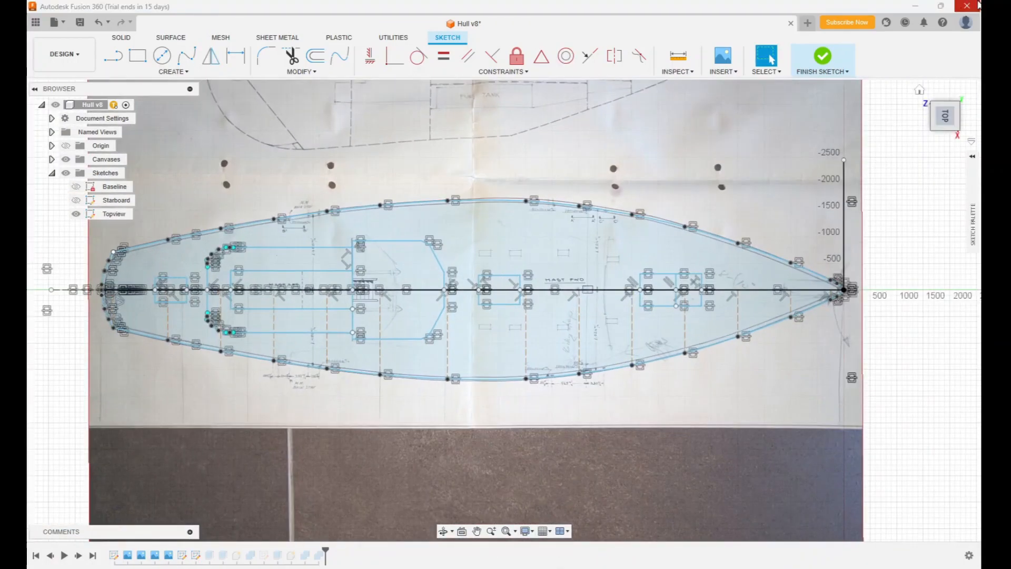
{"action": "left_click", "coordinate": [921, 90]}
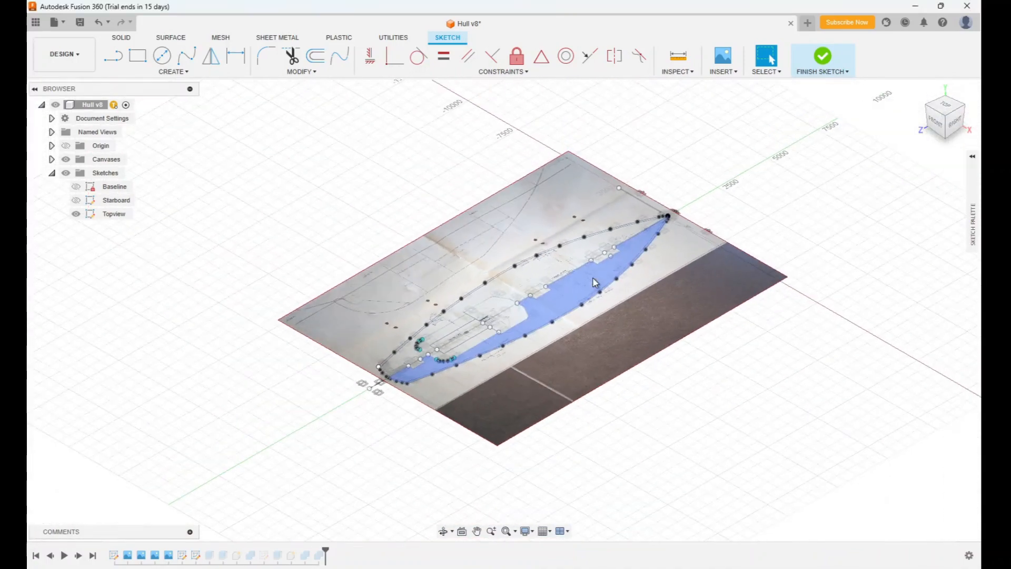
{"action": "scroll", "coordinate": [592, 277], "scroll_direction": "up", "scroll_amount": 5}
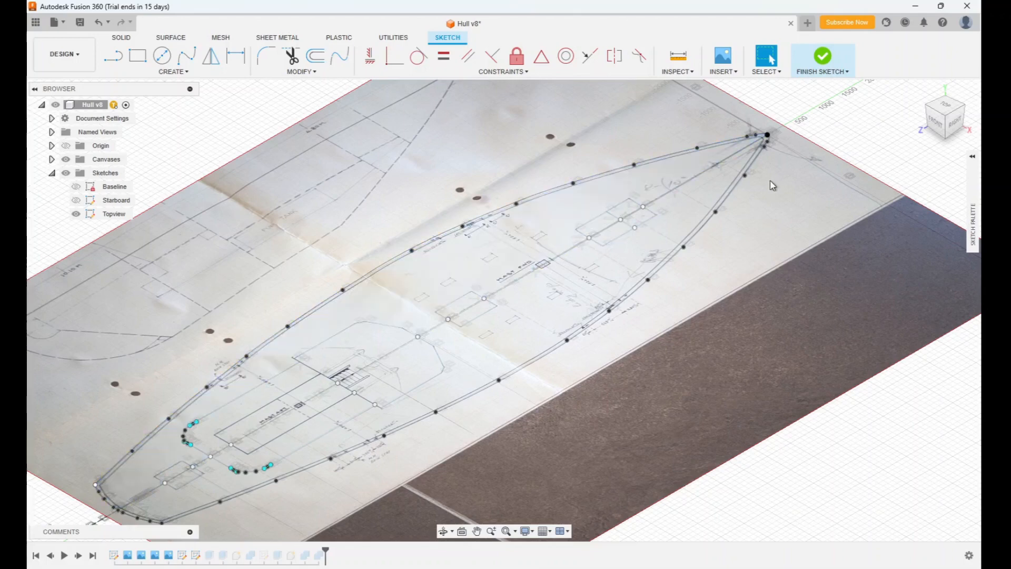
{"action": "left_click", "coordinate": [704, 168]}
{"action": "left_click", "coordinate": [74, 217]}
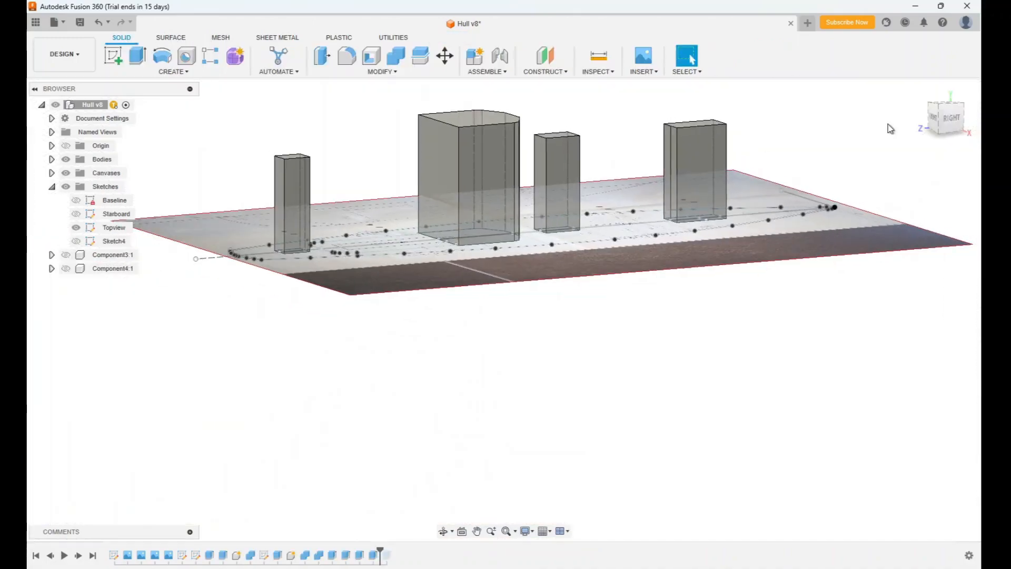
Show the hull component (Component3) together with the extruded deck blocks.
{"action": "left_click_drag", "start_coordinate": [940, 119], "coordinate": [944, 122]}
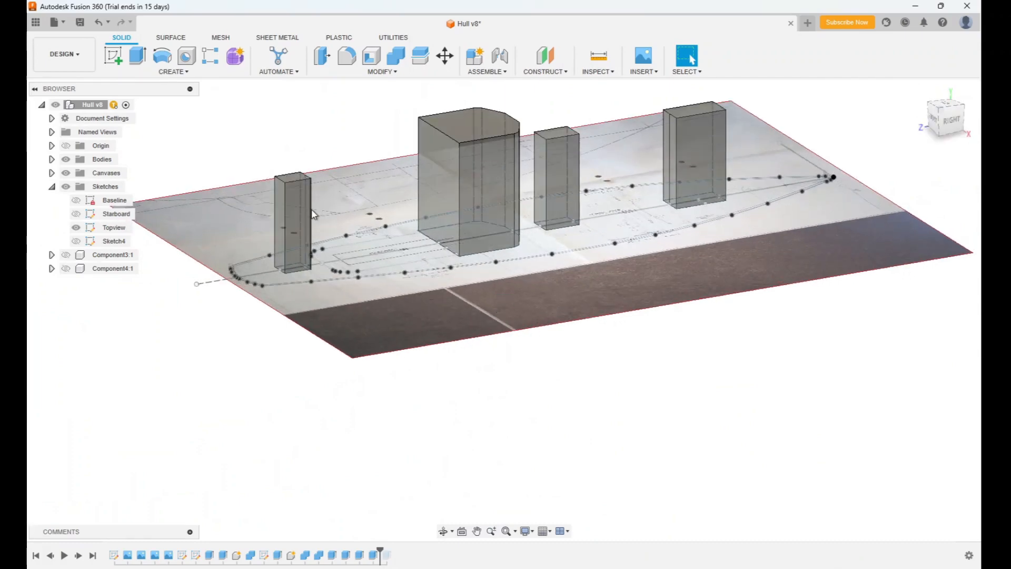
{"action": "left_click", "coordinate": [66, 268]}
{"action": "left_click", "coordinate": [65, 269]}
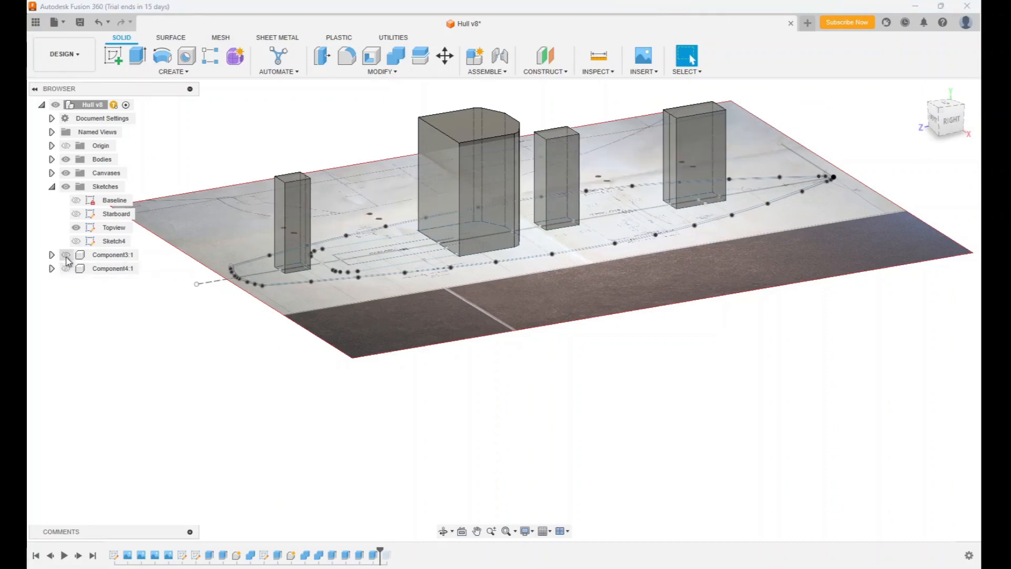
{"action": "left_click", "coordinate": [66, 255]}
{"action": "scroll", "coordinate": [577, 220], "scroll_direction": "up", "scroll_amount": 1}
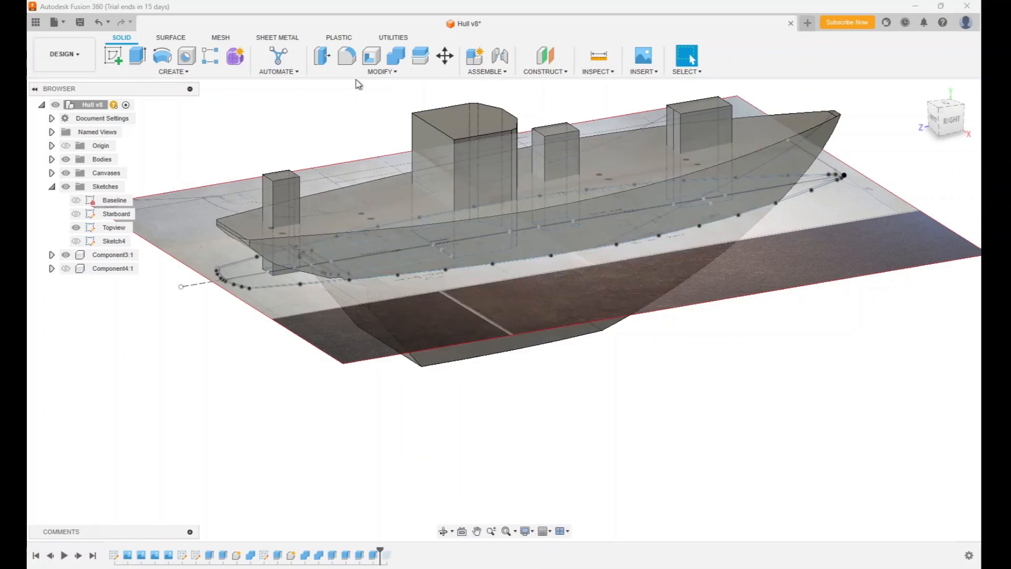
Cut the hull's volume out of the aftmost deck block with Combine, using the hull as tool body and keeping it.
{"action": "left_click", "coordinate": [396, 55]}
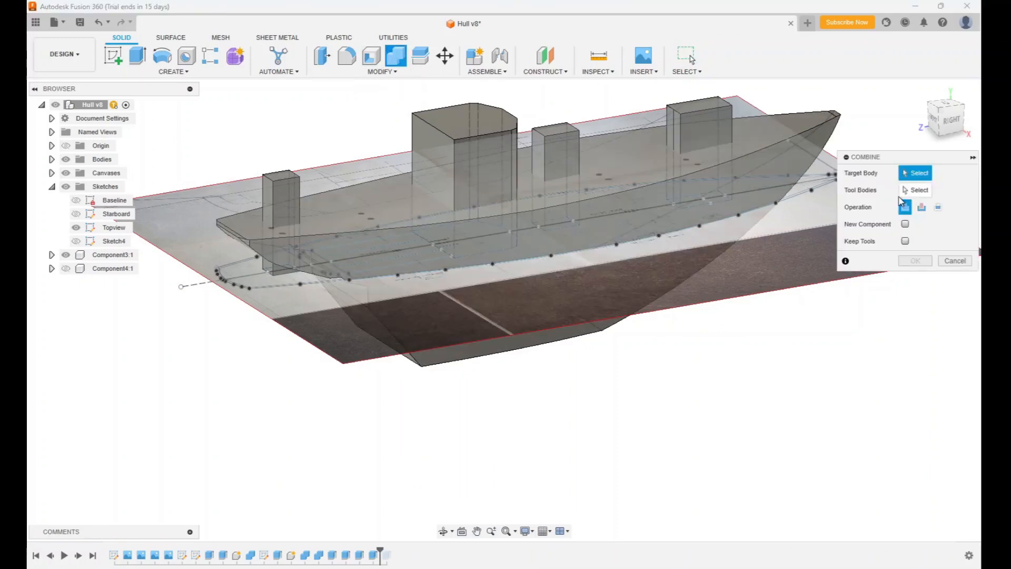
{"action": "left_click", "coordinate": [287, 191]}
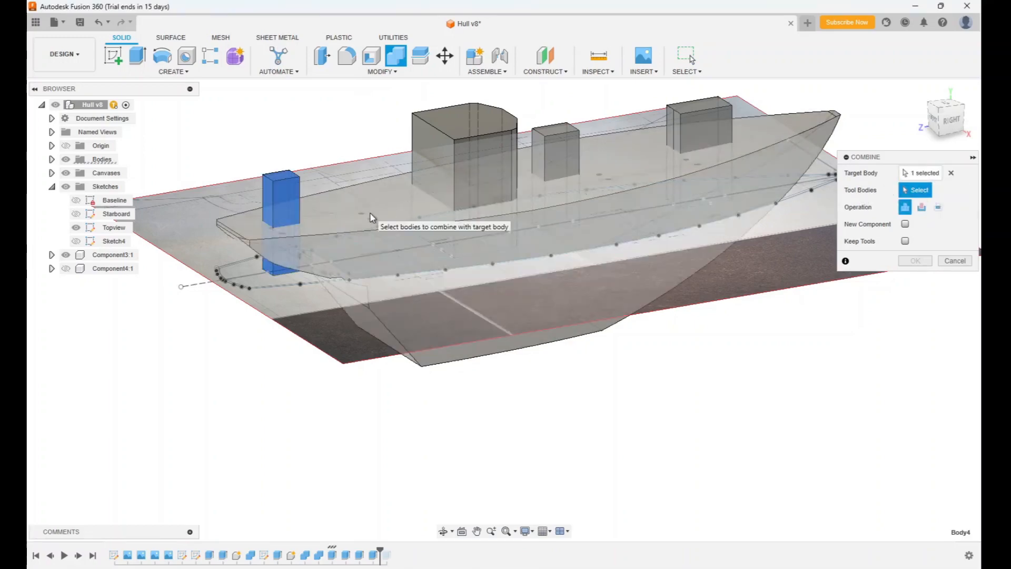
{"action": "left_click", "coordinate": [372, 217]}
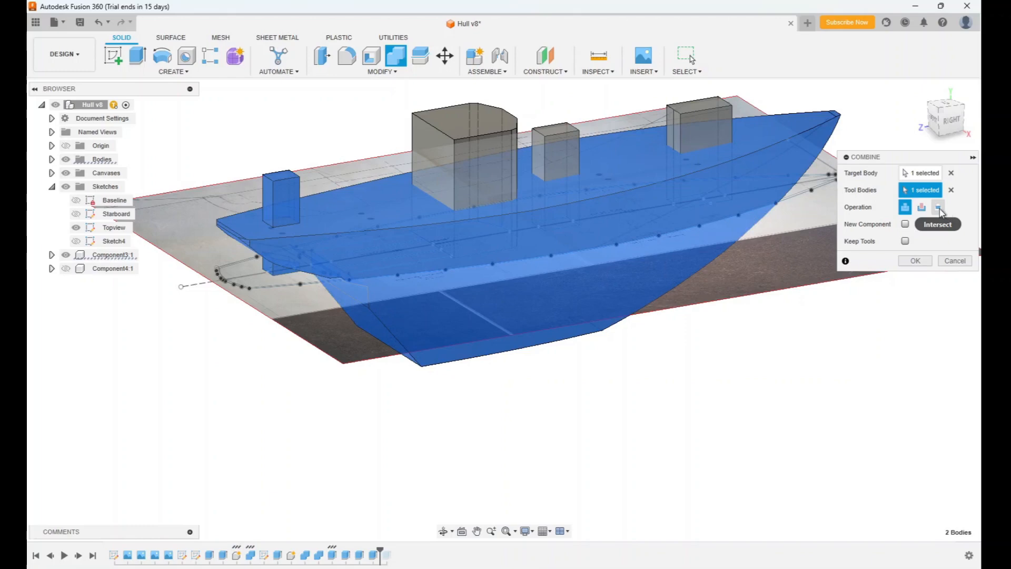
{"action": "left_click", "coordinate": [925, 208]}
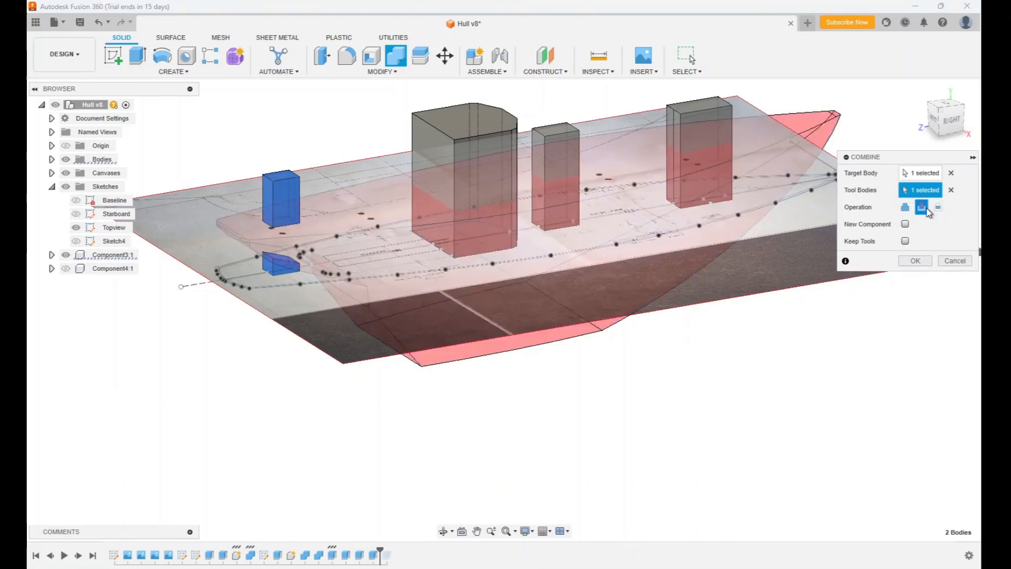
{"action": "left_click", "coordinate": [906, 242]}
{"action": "left_click", "coordinate": [916, 263]}
Cut the hull's volume out of the large cabin block with Combine, keeping the hull as tool body.
{"action": "left_click", "coordinate": [454, 132]}
{"action": "left_click", "coordinate": [396, 55]}
{"action": "left_click", "coordinate": [487, 172]}
{"action": "left_click", "coordinate": [613, 193]}
{"action": "left_click", "coordinate": [906, 240]}
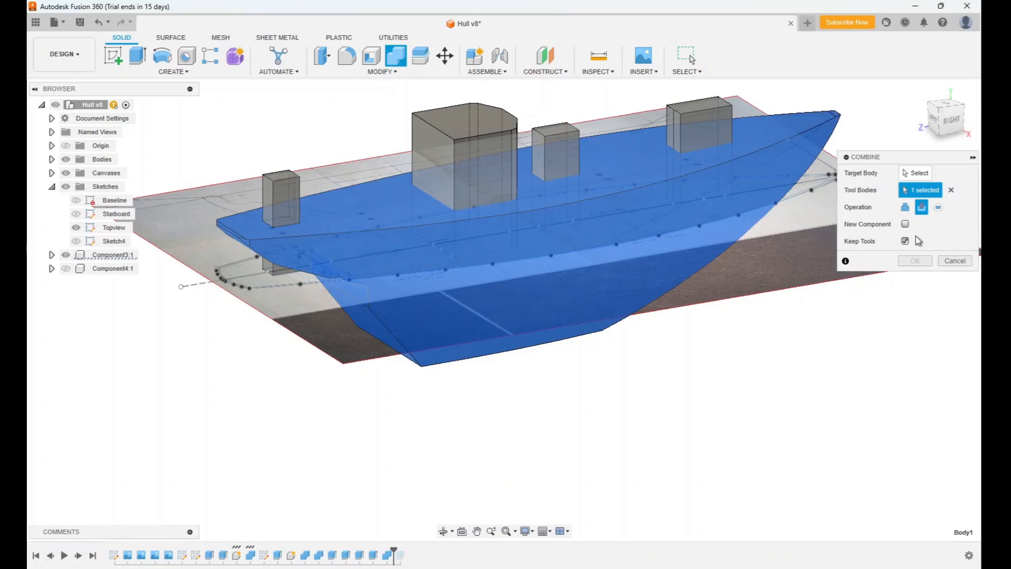
{"action": "left_click", "coordinate": [467, 141]}
{"action": "left_click", "coordinate": [915, 261]}
Cut the hull's volume out of the small hatch block just forward of the cabin, keeping the hull.
{"action": "left_click", "coordinate": [396, 55]}
{"action": "left_click", "coordinate": [556, 152]}
{"action": "left_click", "coordinate": [774, 174]}
{"action": "left_click", "coordinate": [916, 262]}
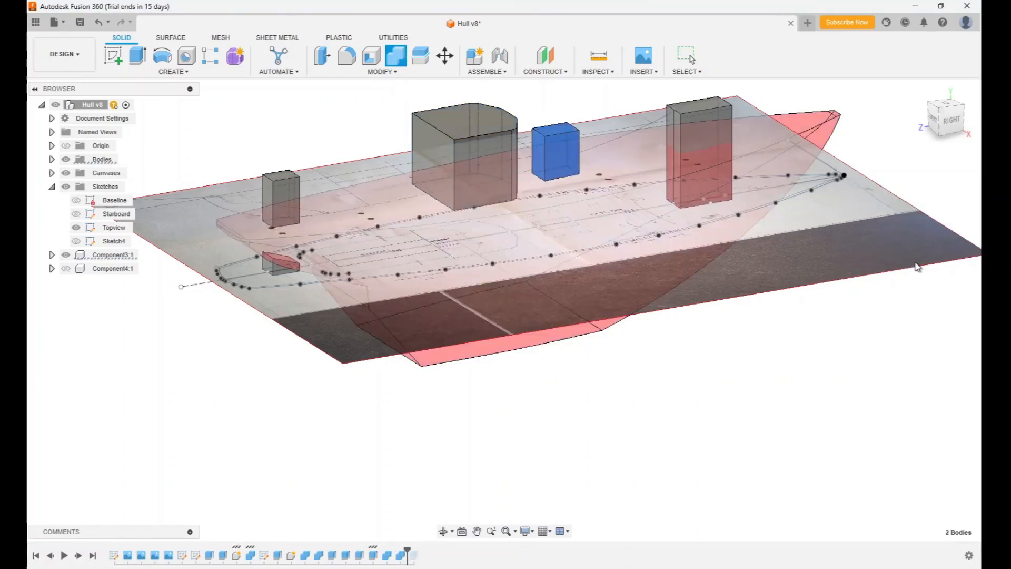
Cut the hull's volume out of the forwardmost hatch block, keeping the hull.
{"action": "left_click", "coordinate": [396, 56]}
{"action": "left_click", "coordinate": [699, 127]}
{"action": "left_click", "coordinate": [774, 174]}
{"action": "left_click", "coordinate": [914, 262]}
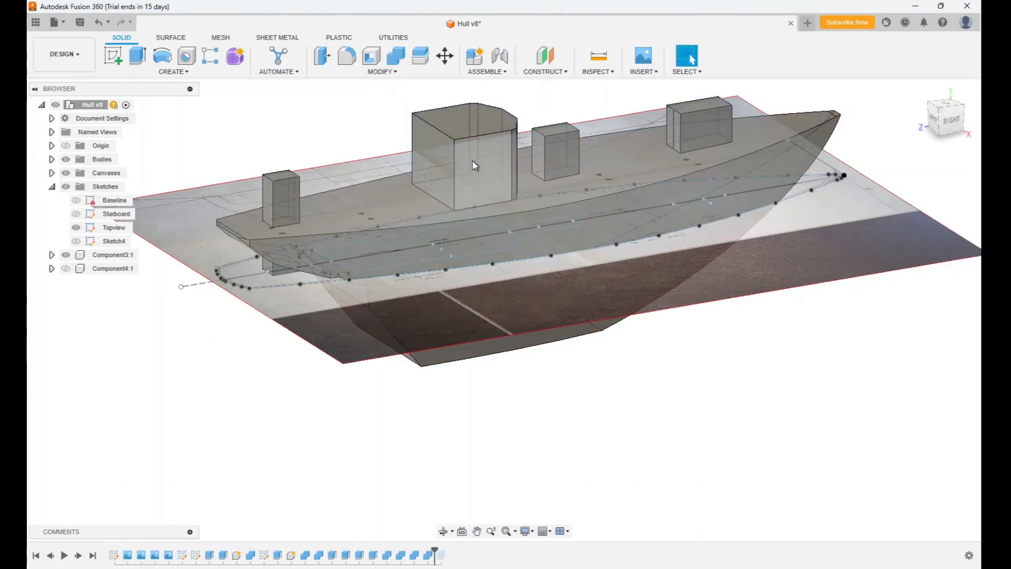
Hide the hull component and show the Ophelia smoothed canvas behind the deck blocks in the right view.
{"action": "left_click", "coordinate": [65, 254]}
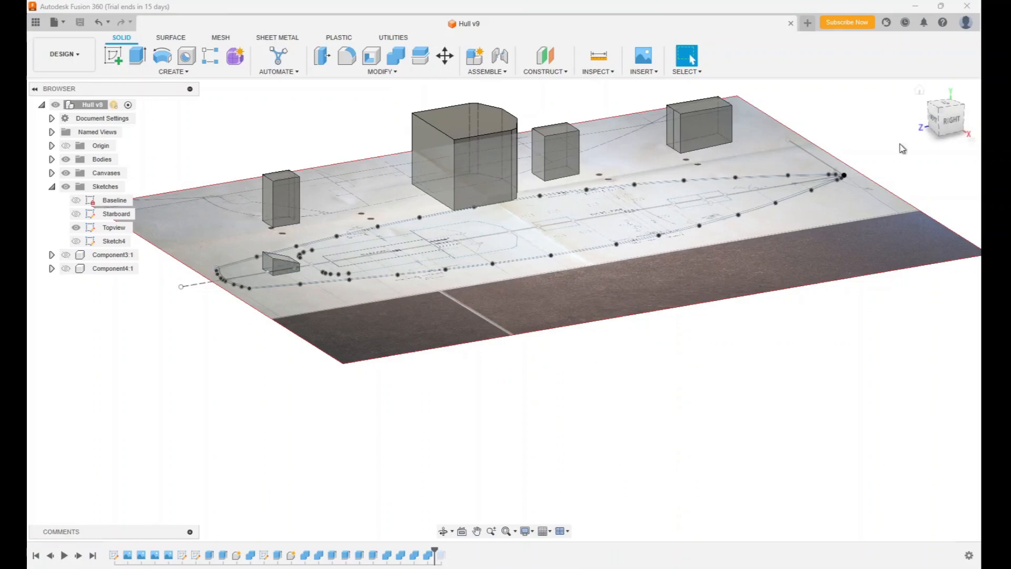
{"action": "left_click", "coordinate": [947, 121]}
{"action": "left_click", "coordinate": [51, 173]}
{"action": "left_click", "coordinate": [76, 214]}
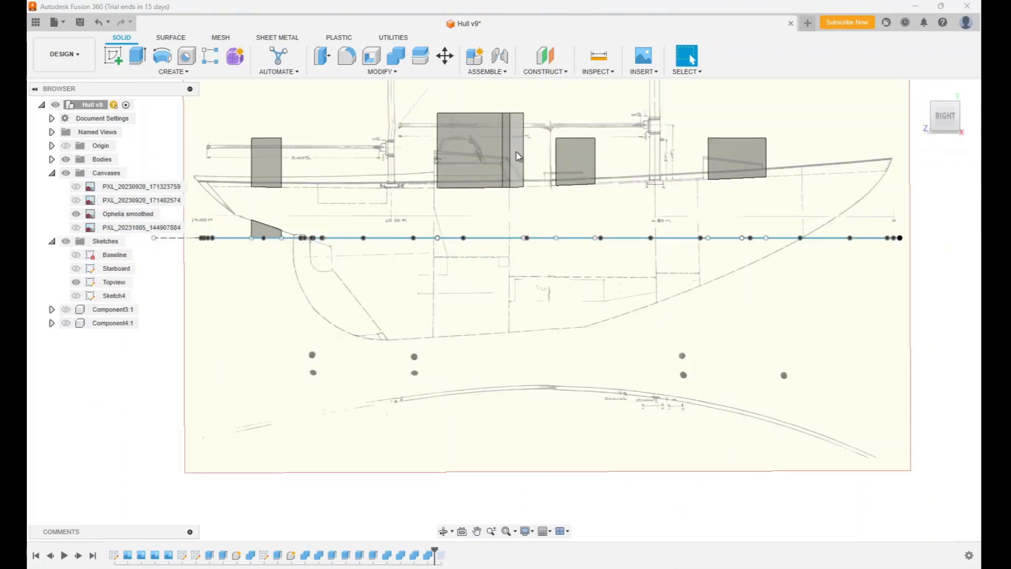
Align the Ophelia smoothed canvas with the deck blocks by setting its X distance to 0 and Y distance to -60 mm.
{"action": "scroll", "coordinate": [512, 170], "scroll_direction": "up", "scroll_amount": 5}
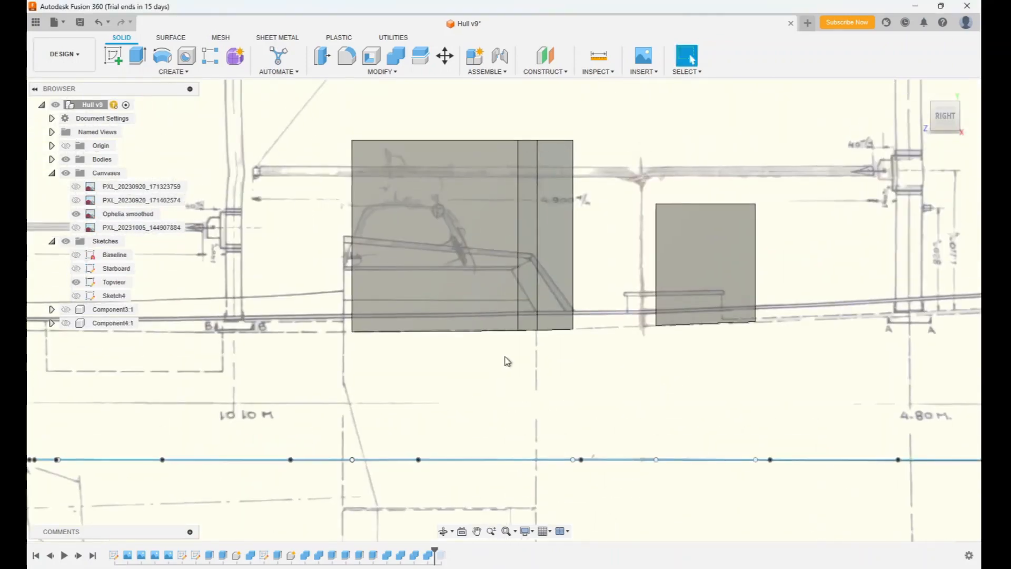
{"action": "left_click", "coordinate": [476, 531]}
{"action": "left_click_drag", "start_coordinate": [716, 407], "coordinate": [569, 442]}
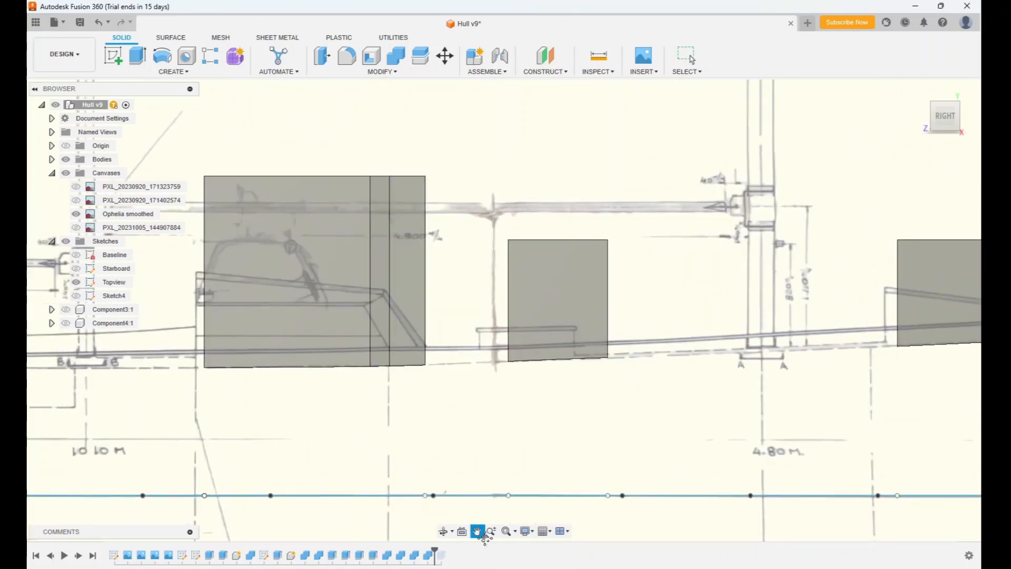
{"action": "scroll", "coordinate": [634, 442], "scroll_direction": "down", "scroll_amount": 3}
{"action": "right_click", "coordinate": [128, 214]}
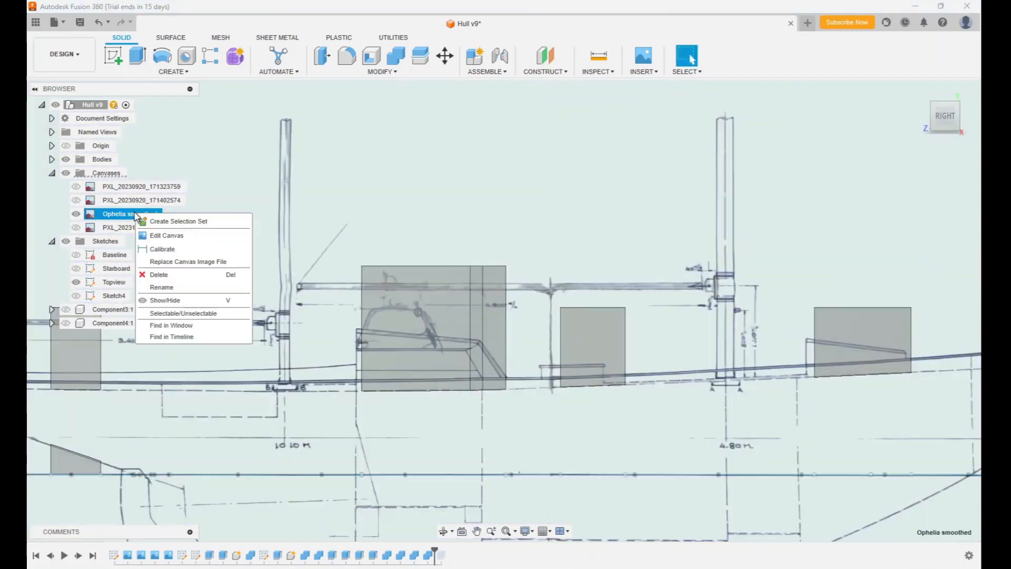
{"action": "left_click", "coordinate": [158, 235]}
{"action": "type", "text": "-60"}
{"action": "key", "text": "BackSpace"}
{"action": "key", "text": "BackSpace"}
{"action": "key", "text": "BackSpace"}
{"action": "type", "text": "0"}
{"action": "key", "text": "Tab"}
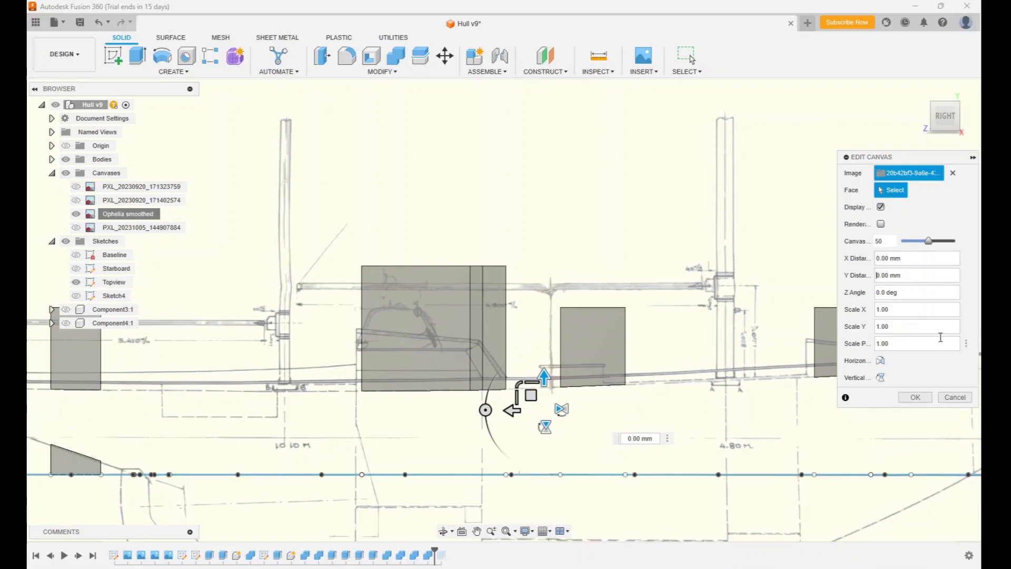
{"action": "type", "text": "-60"}
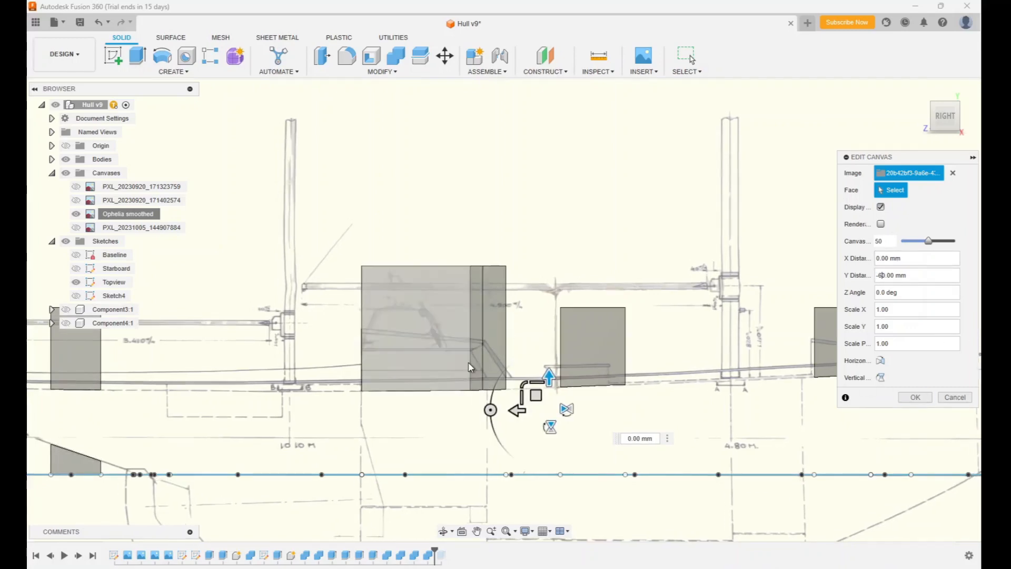
{"action": "scroll", "coordinate": [470, 343], "scroll_direction": "up", "scroll_amount": 2}
{"action": "scroll", "coordinate": [471, 342], "scroll_direction": "down", "scroll_amount": 3}
{"action": "left_click", "coordinate": [915, 397]}
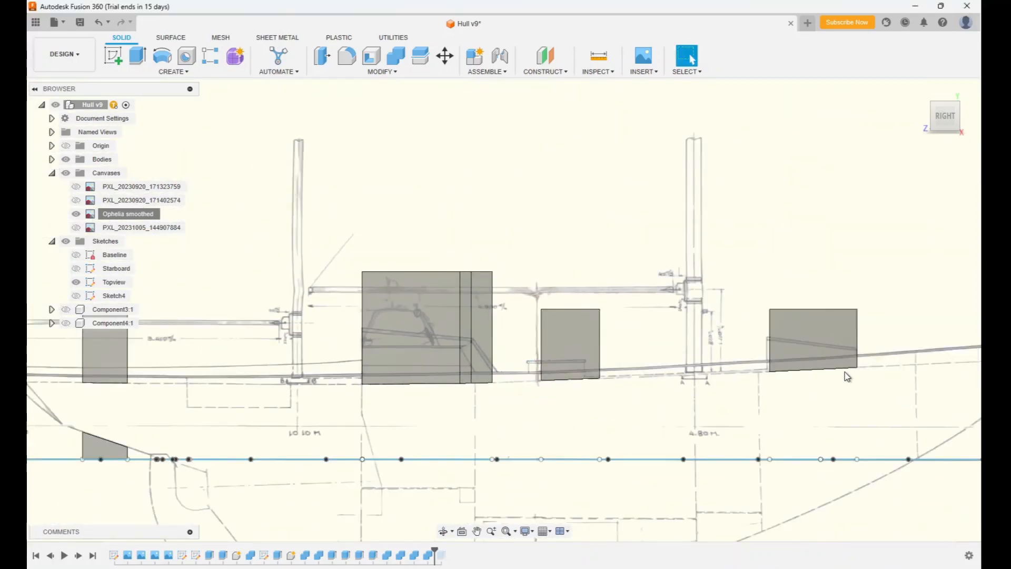
Examine the forwardmost hatch block against the profile drawing and check its side face from the home view.
{"action": "scroll", "coordinate": [847, 376], "scroll_direction": "down", "scroll_amount": 1}
{"action": "scroll", "coordinate": [846, 375], "scroll_direction": "up", "scroll_amount": 5}
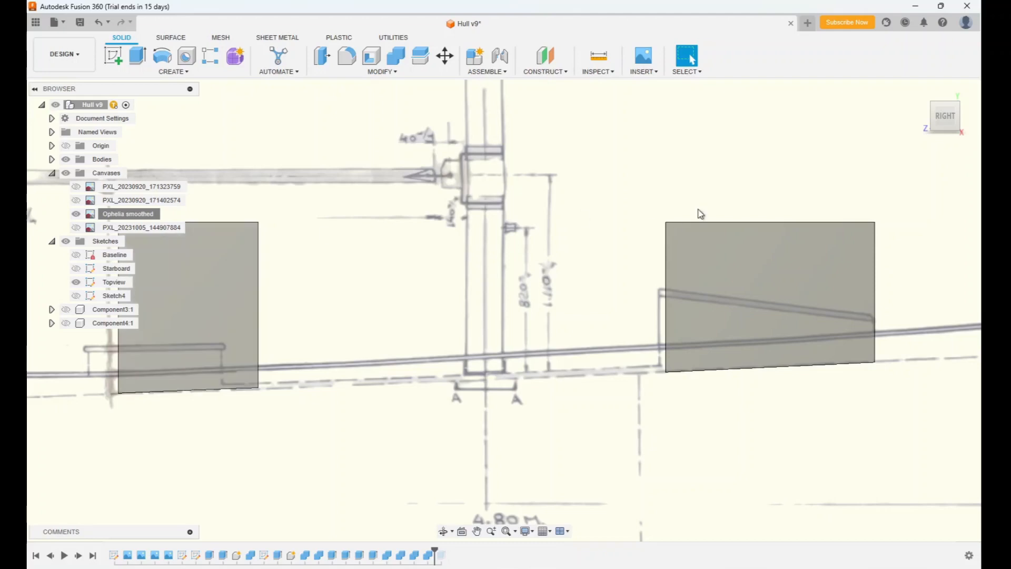
{"action": "right_click", "coordinate": [741, 277]}
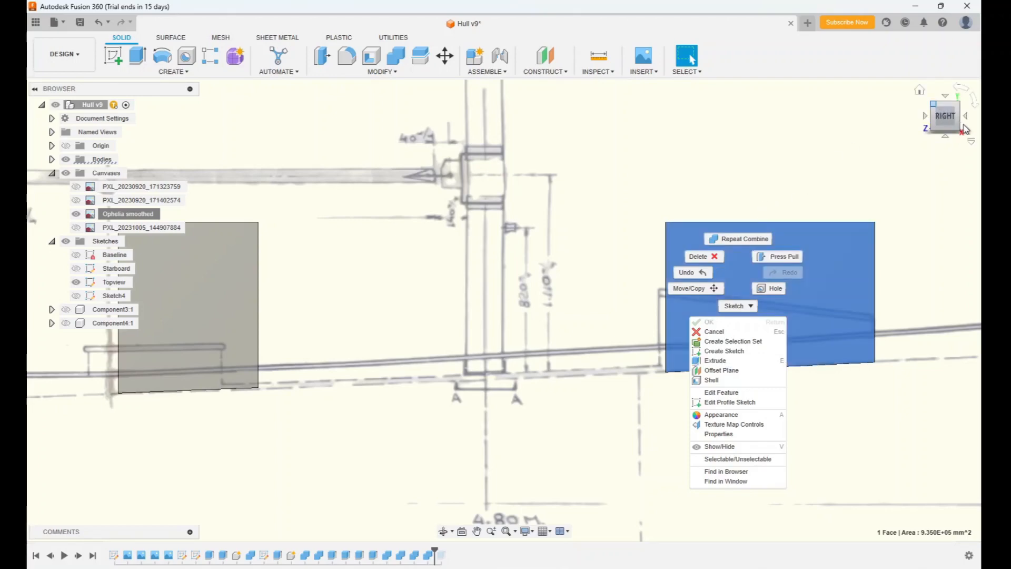
{"action": "left_click", "coordinate": [920, 92]}
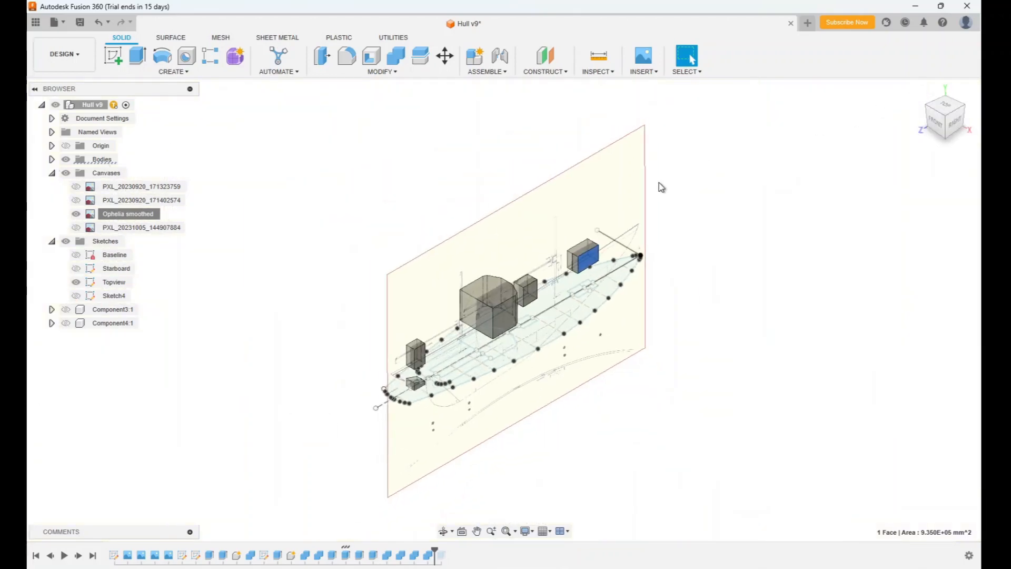
{"action": "scroll", "coordinate": [659, 187], "scroll_direction": "down", "scroll_amount": 2}
{"action": "scroll", "coordinate": [615, 226], "scroll_direction": "up", "scroll_amount": 5}
{"action": "scroll", "coordinate": [614, 227], "scroll_direction": "up", "scroll_amount": 2}
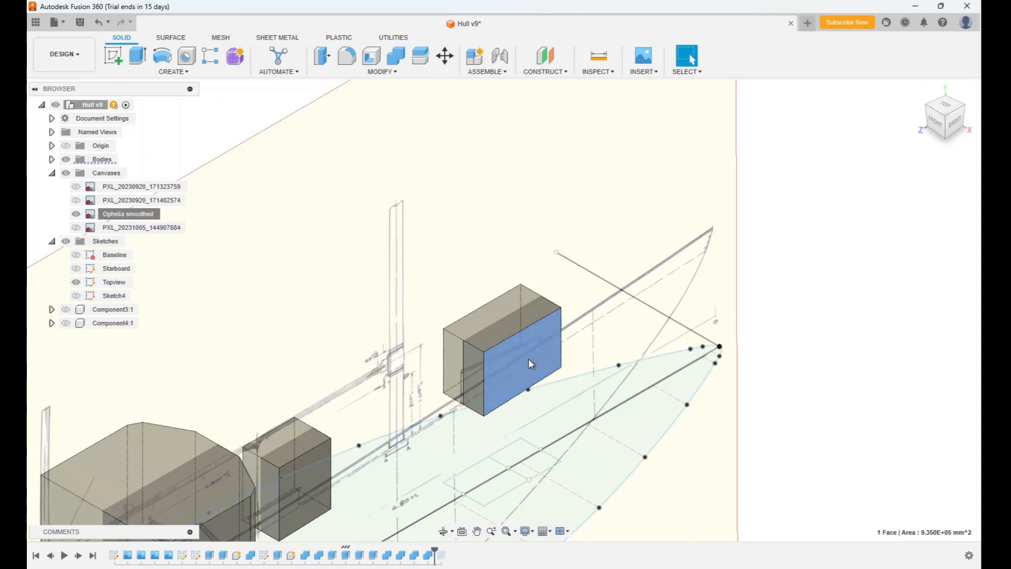
{"action": "scroll", "coordinate": [529, 358], "scroll_direction": "up", "scroll_amount": 2}
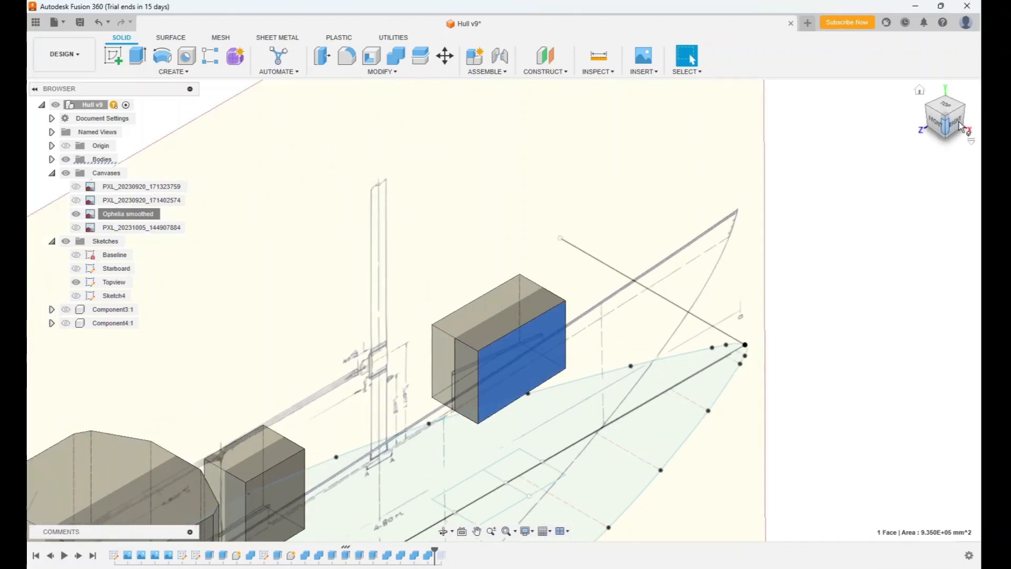
Start a new sketch on the side face of the forwardmost hatch block, framed against the profile drawing.
{"action": "left_click", "coordinate": [960, 125]}
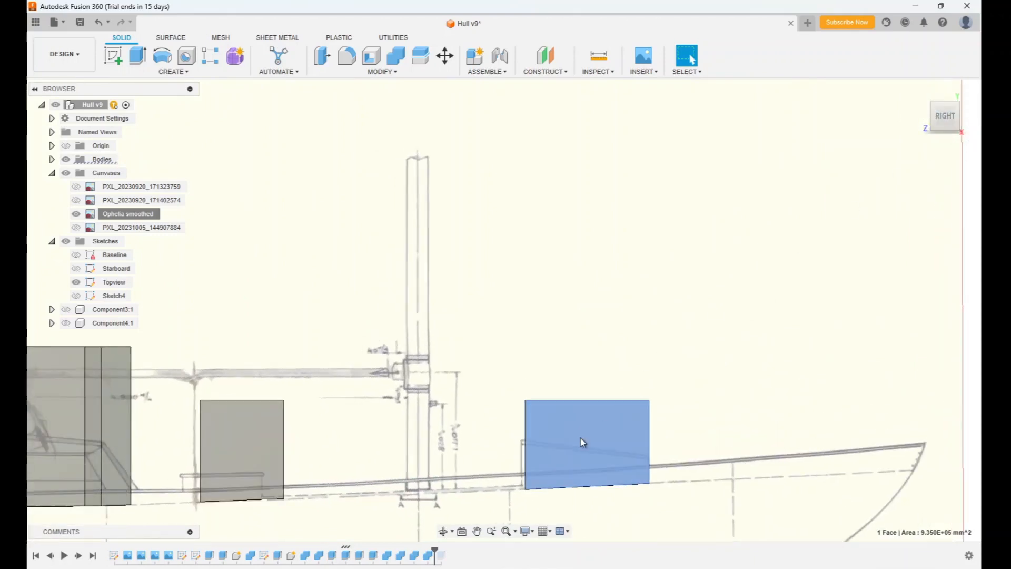
{"action": "scroll", "coordinate": [581, 439], "scroll_direction": "up", "scroll_amount": 4}
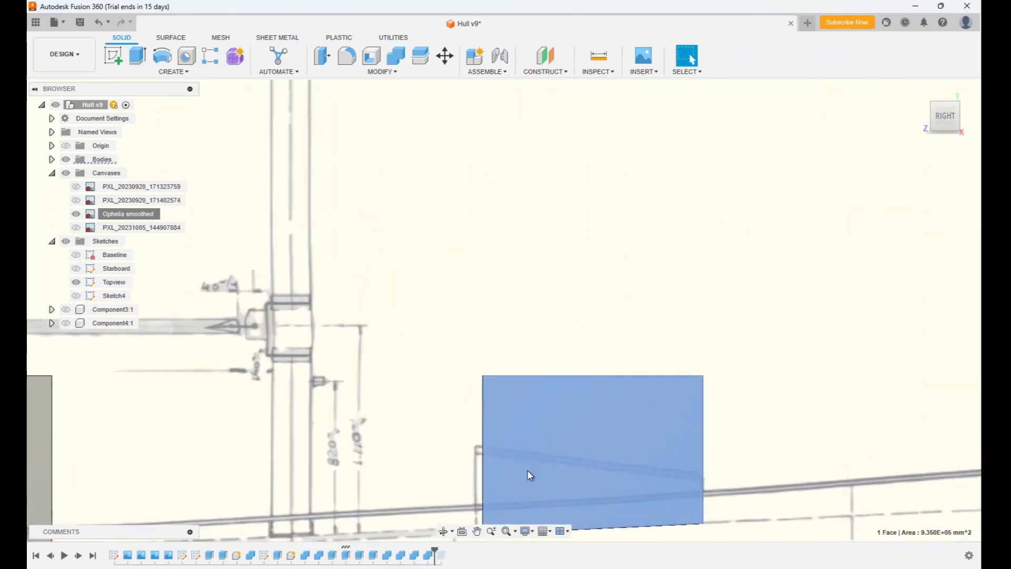
{"action": "middle_click_drag", "start_coordinate": [464, 529], "coordinate": [466, 351]}
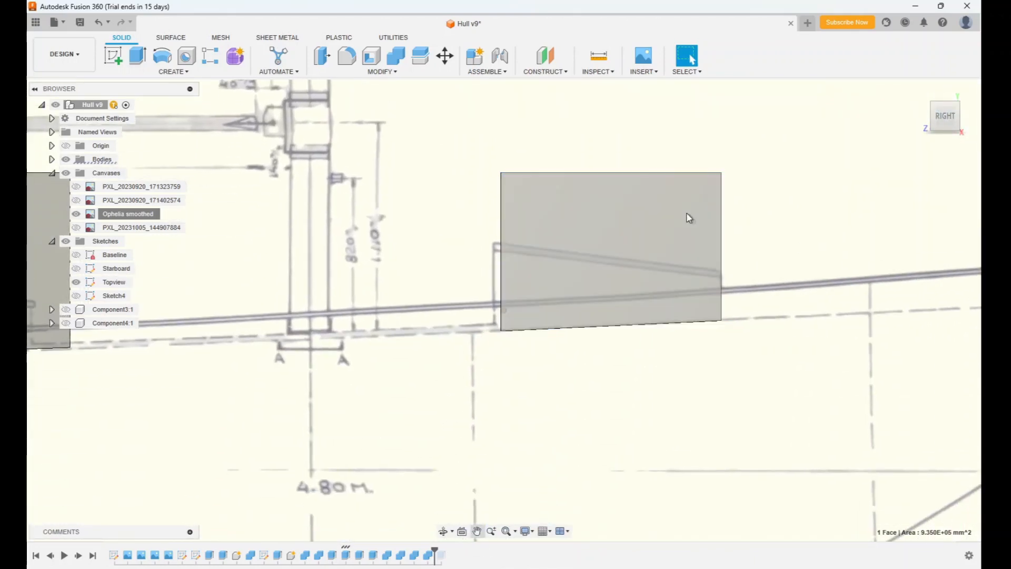
{"action": "right_click", "coordinate": [616, 217]}
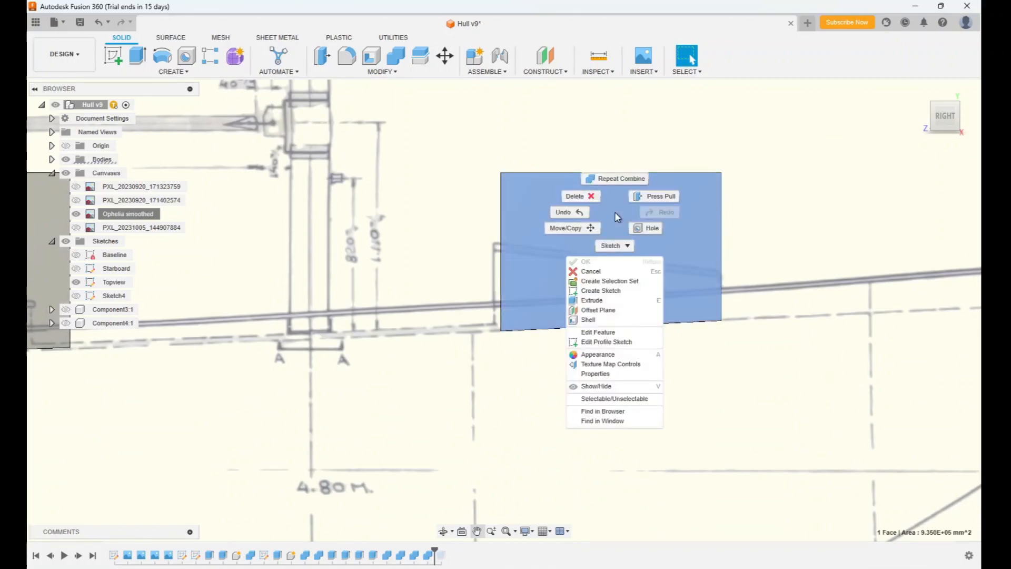
{"action": "left_click", "coordinate": [603, 292]}
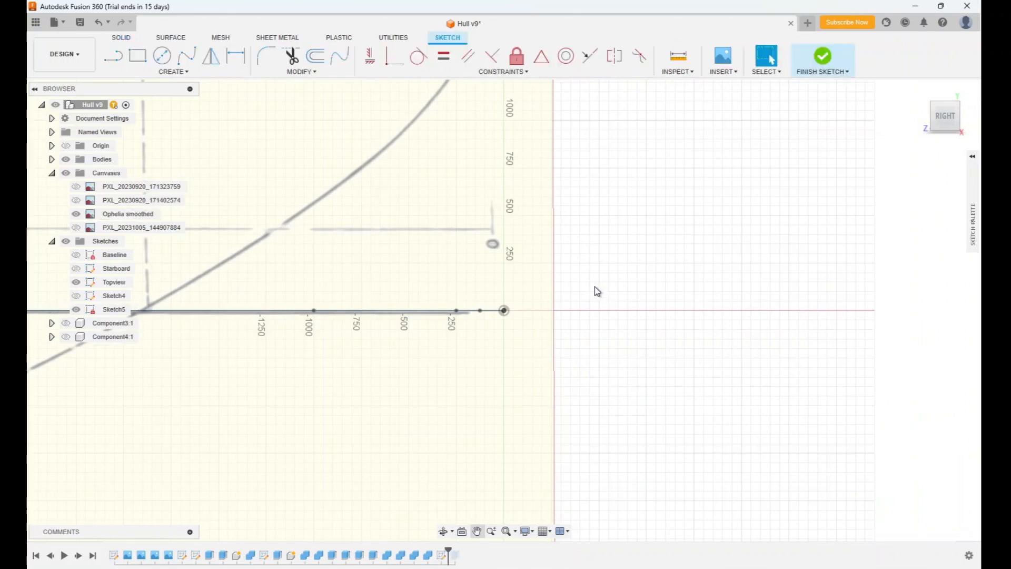
{"action": "left_click", "coordinate": [477, 532]}
{"action": "mouse_move", "coordinate": [265, 173]}
{"action": "left_mouse_down"}
{"action": "mouse_move", "coordinate": [322, 190]}
{"action": "mouse_move", "coordinate": [743, 377]}
{"action": "mouse_move", "coordinate": [939, 436]}
{"action": "left_mouse_up"}
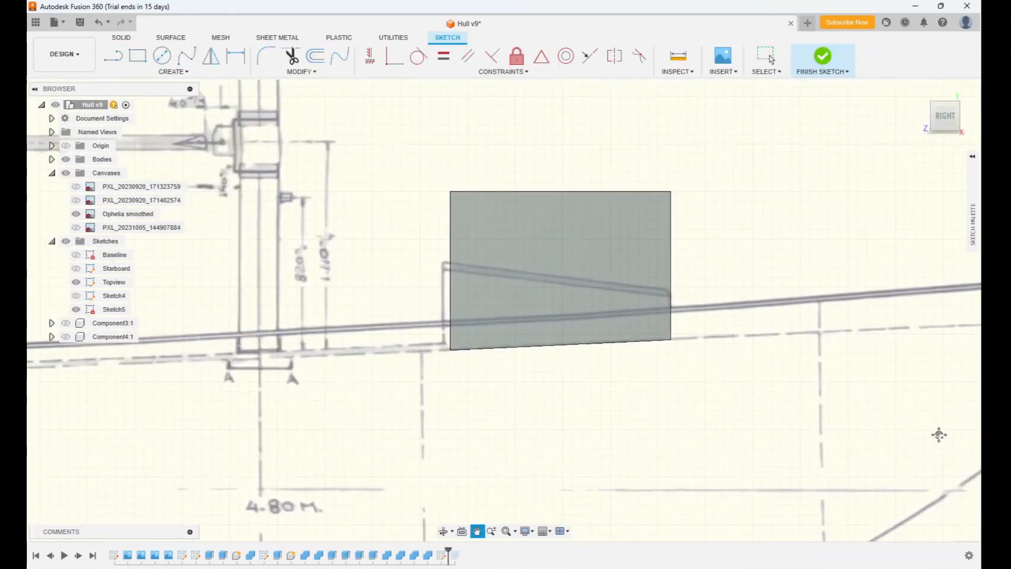
Draw a line along the underside of the forward hatch's sloping roof, from the block's forward edge to its aft edge.
{"action": "left_click", "coordinate": [113, 56]}
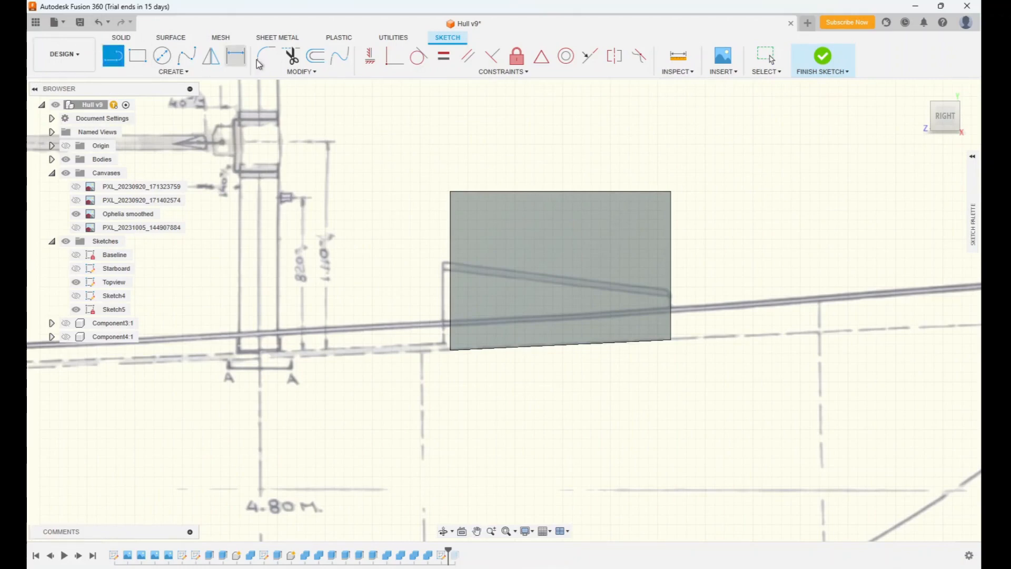
{"action": "scroll", "coordinate": [667, 266], "scroll_direction": "down", "scroll_amount": 1}
{"action": "scroll", "coordinate": [688, 273], "scroll_direction": "up", "scroll_amount": 5}
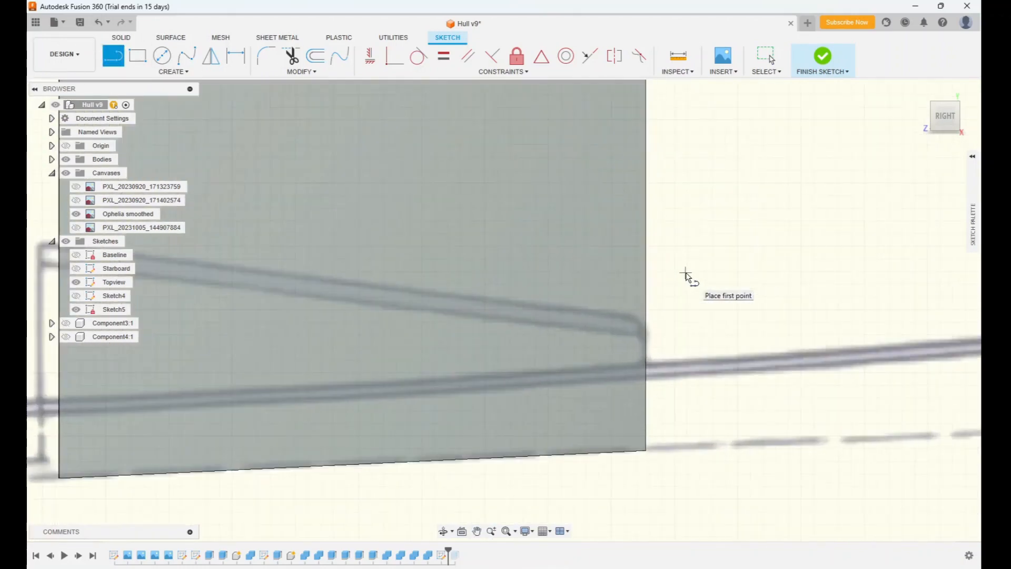
{"action": "left_click", "coordinate": [644, 335]}
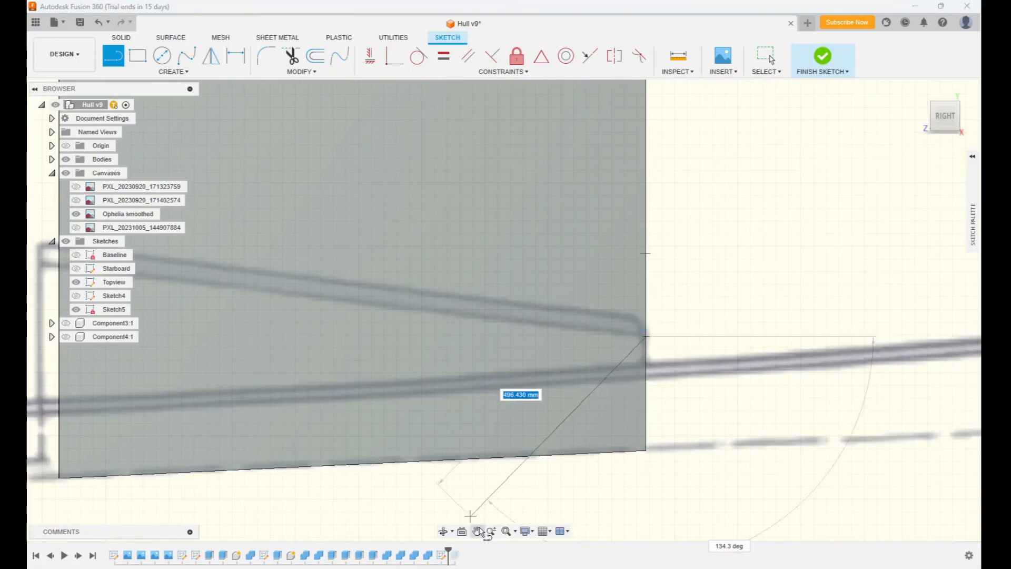
{"action": "left_click", "coordinate": [479, 531]}
{"action": "mouse_move", "coordinate": [254, 322]}
{"action": "left_mouse_down"}
{"action": "mouse_move", "coordinate": [625, 362]}
{"action": "mouse_move", "coordinate": [570, 337]}
{"action": "left_mouse_up"}
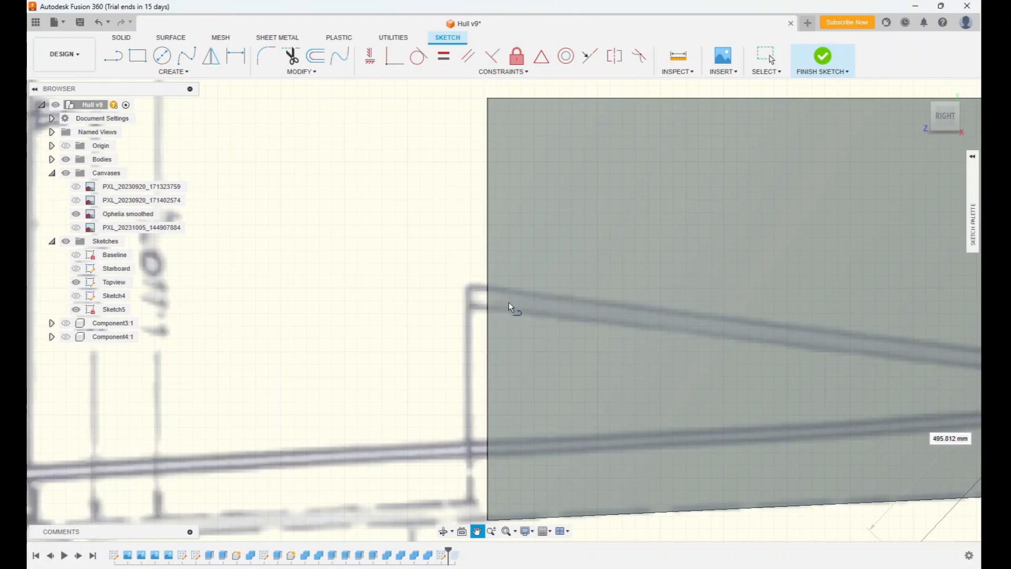
{"action": "key", "text": "l"}
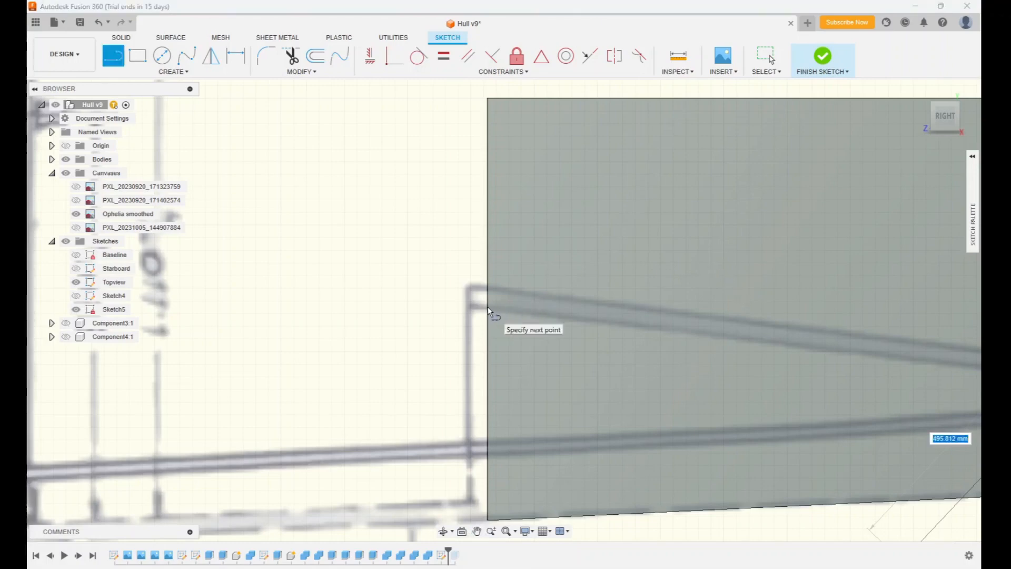
{"action": "left_click", "coordinate": [487, 312]}
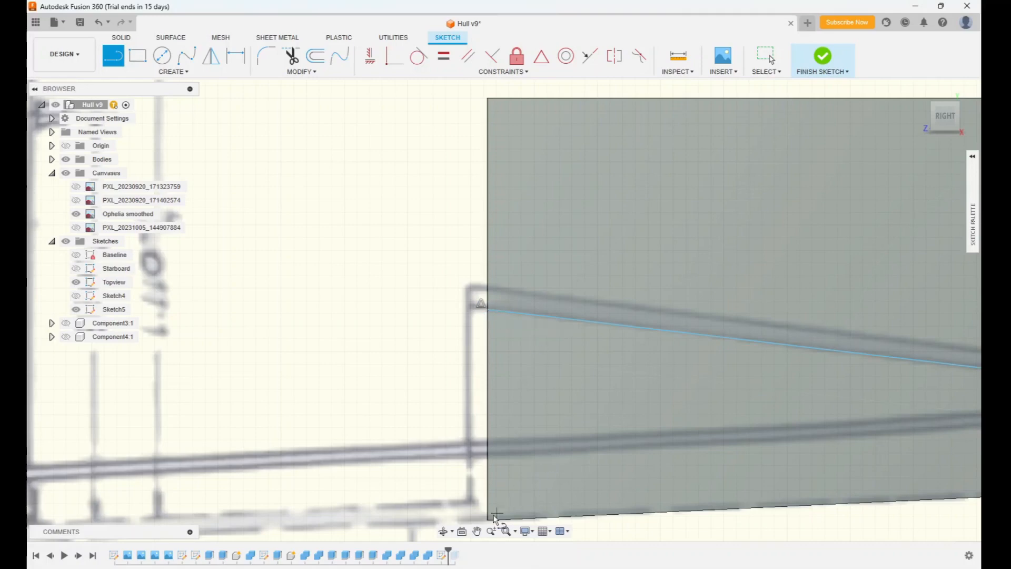
Draw a line along the top edge of the forward hatch's sloping roof, from the block's aft edge to its forward edge.
{"action": "left_click", "coordinate": [477, 531]}
{"action": "mouse_move", "coordinate": [729, 454]}
{"action": "left_mouse_down"}
{"action": "mouse_move", "coordinate": [485, 354]}
{"action": "mouse_move", "coordinate": [393, 343]}
{"action": "mouse_move", "coordinate": [488, 373]}
{"action": "mouse_move", "coordinate": [795, 414]}
{"action": "mouse_move", "coordinate": [781, 426]}
{"action": "left_mouse_up"}
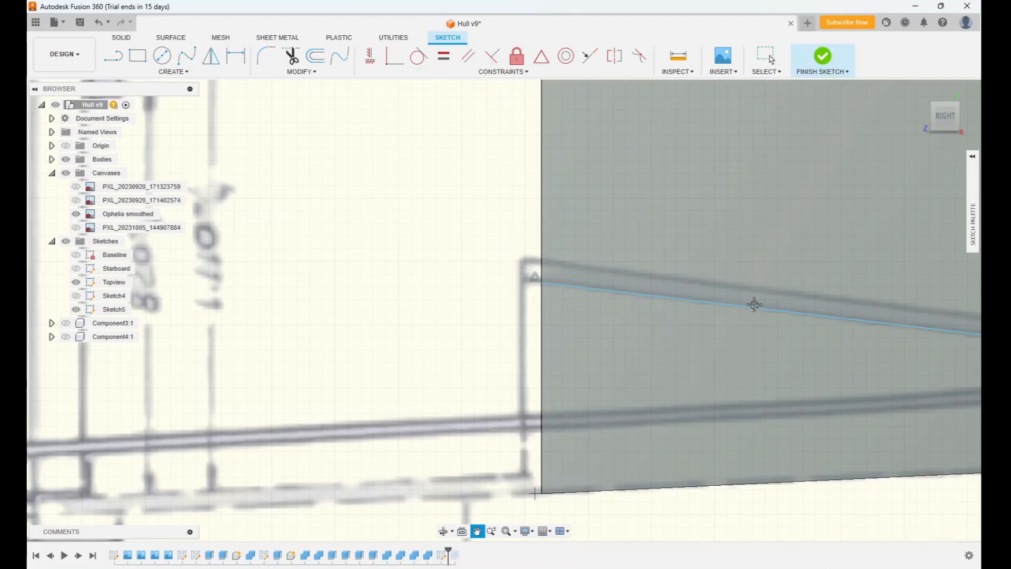
{"action": "middle_click_drag", "start_coordinate": [504, 310], "coordinate": [639, 180], "text": "shift"}
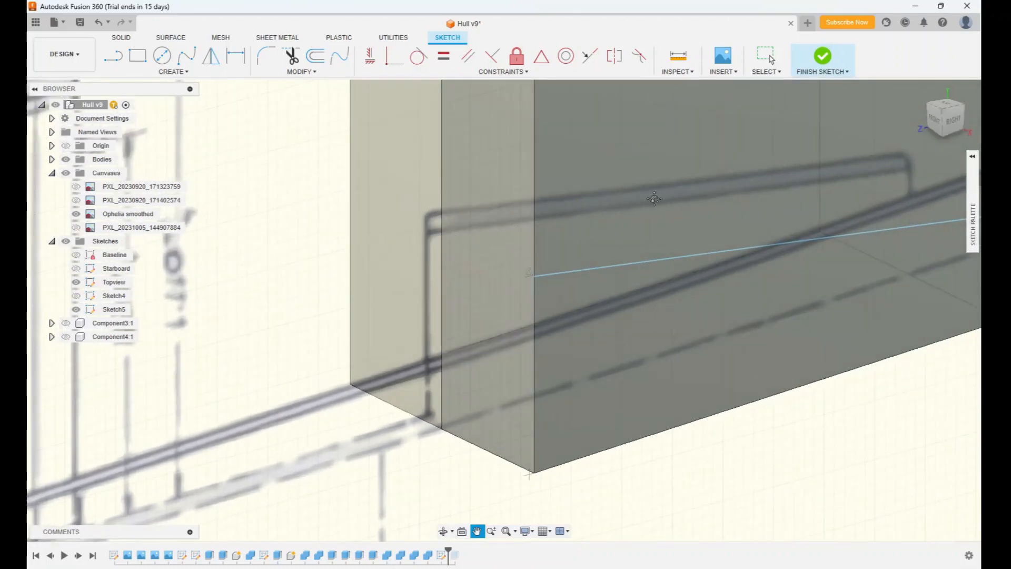
{"action": "left_click", "coordinate": [952, 121]}
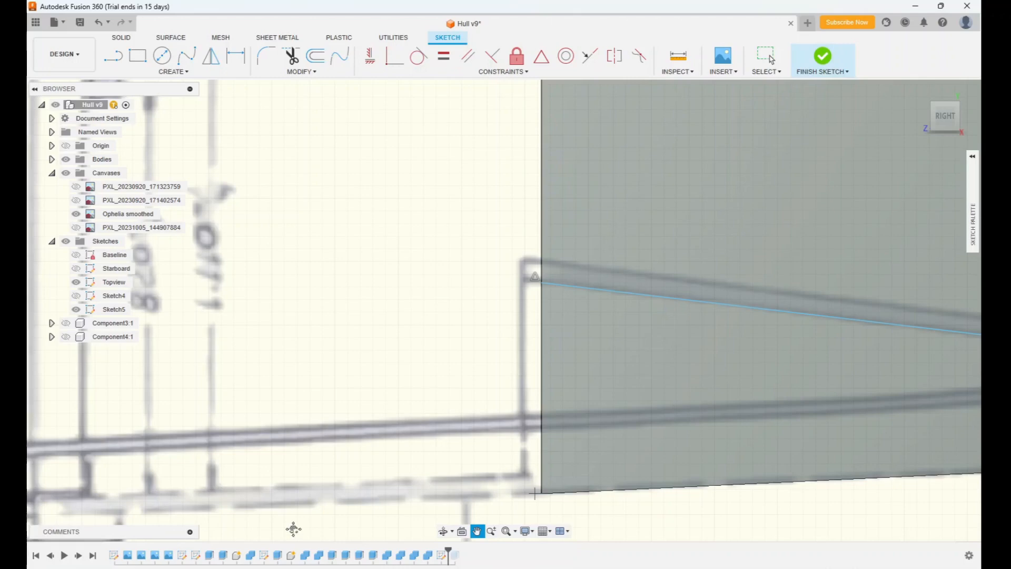
{"action": "left_click", "coordinate": [113, 55]}
{"action": "middle_click_drag", "start_coordinate": [553, 515], "coordinate": [279, 479]}
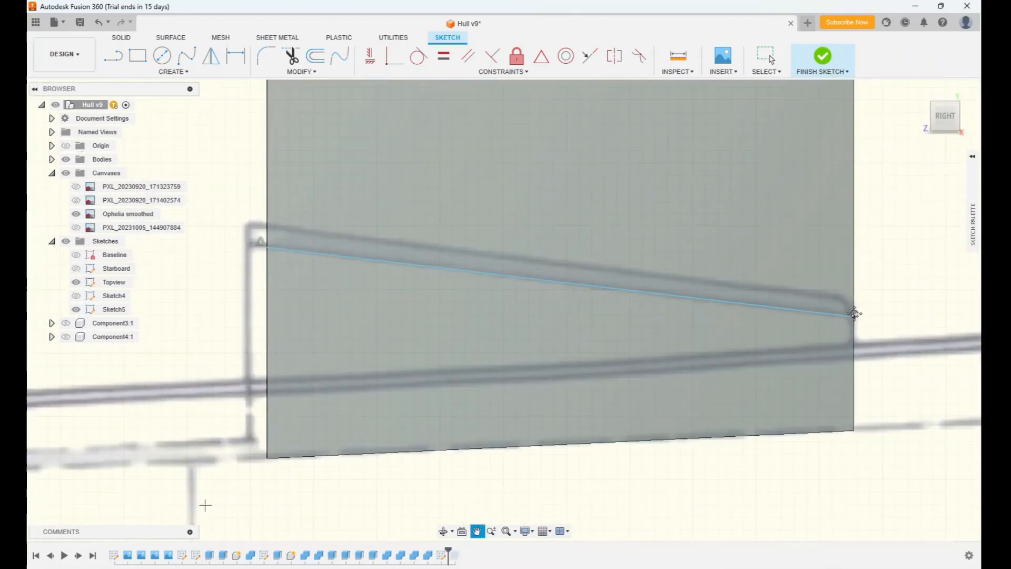
{"action": "left_click", "coordinate": [268, 226]}
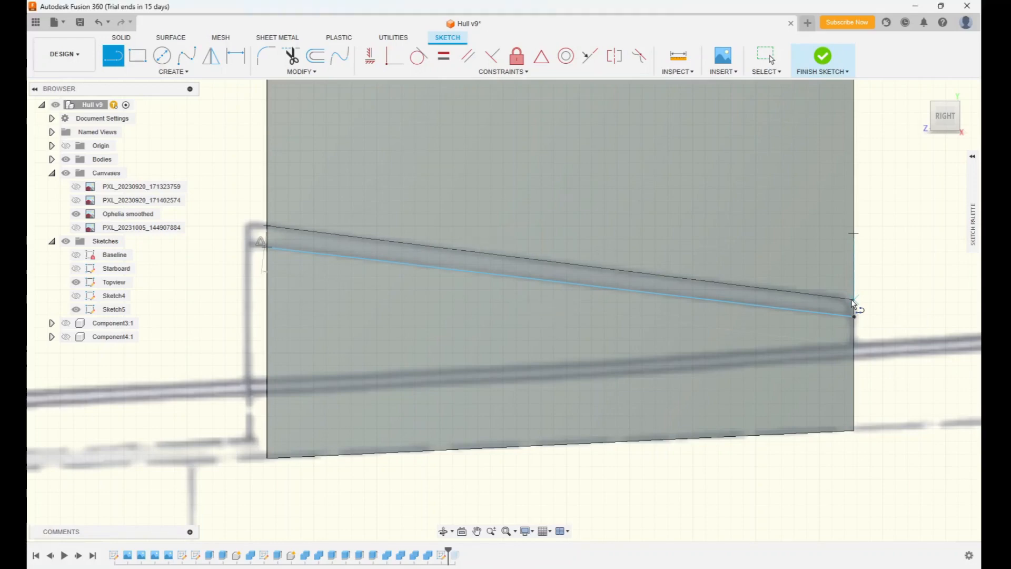
{"action": "left_click", "coordinate": [853, 299]}
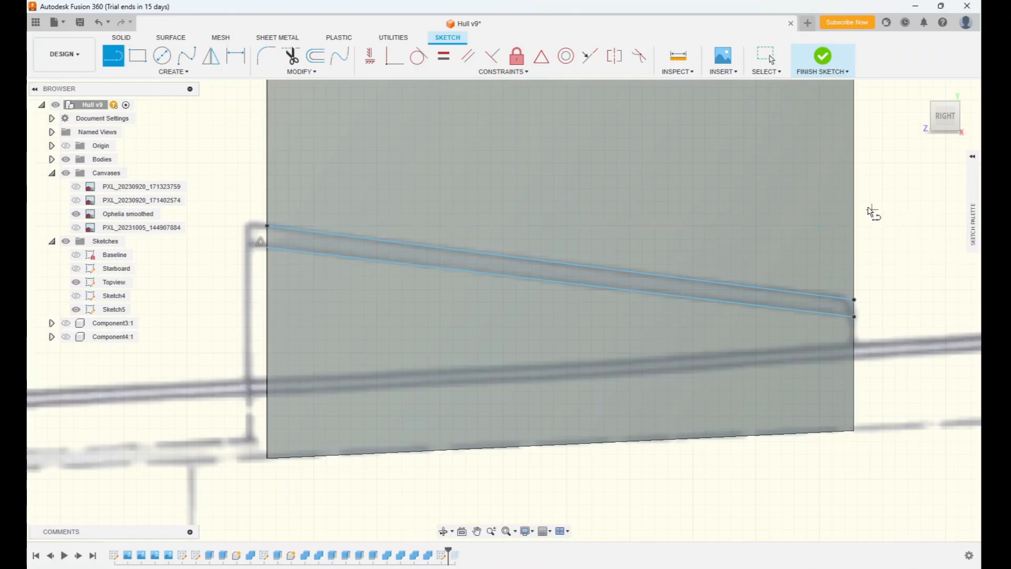
{"action": "scroll", "coordinate": [490, 260], "scroll_direction": "down", "scroll_amount": 4}
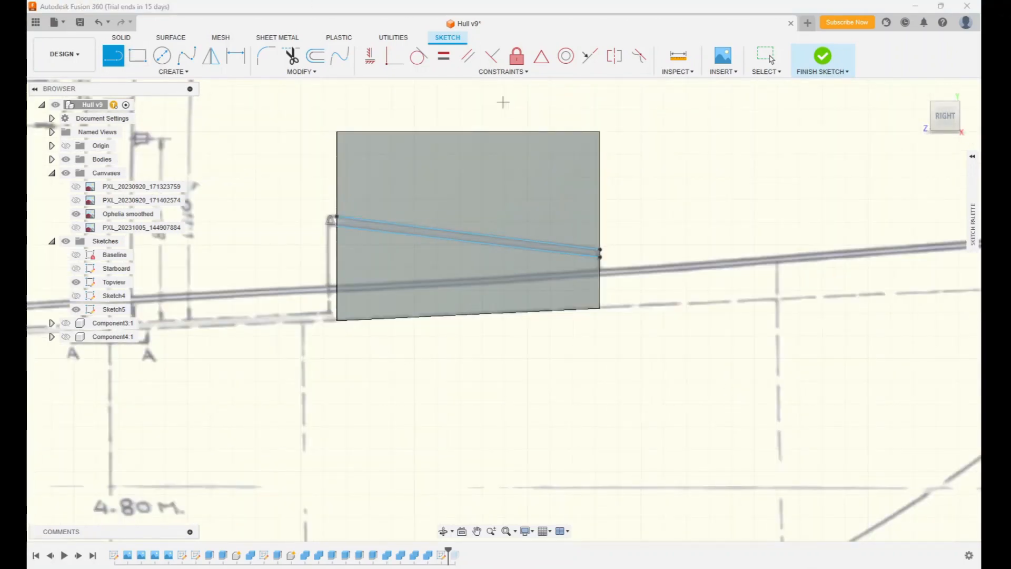
{"action": "left_click", "coordinate": [140, 62]}
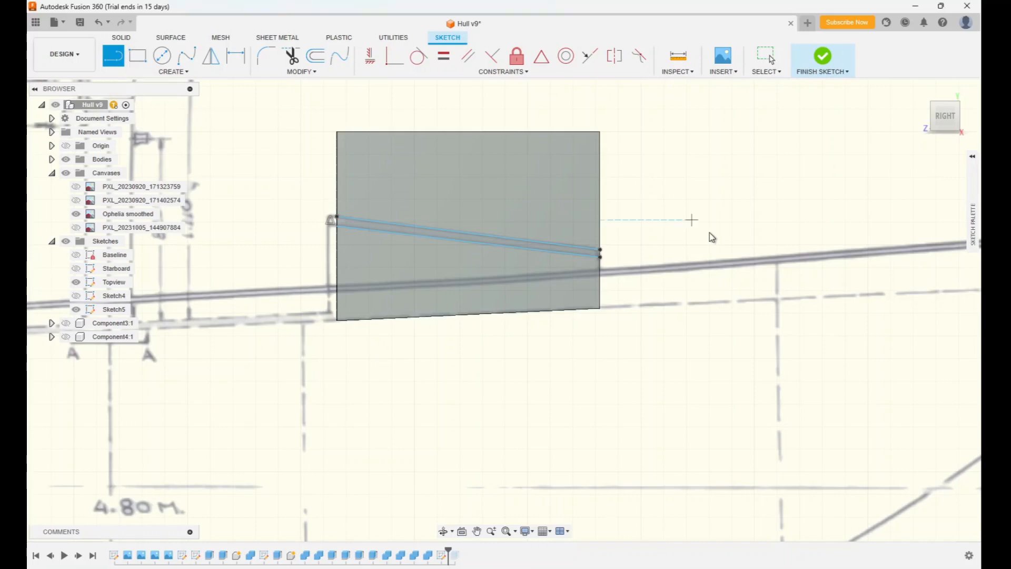
{"action": "left_click", "coordinate": [601, 252]}
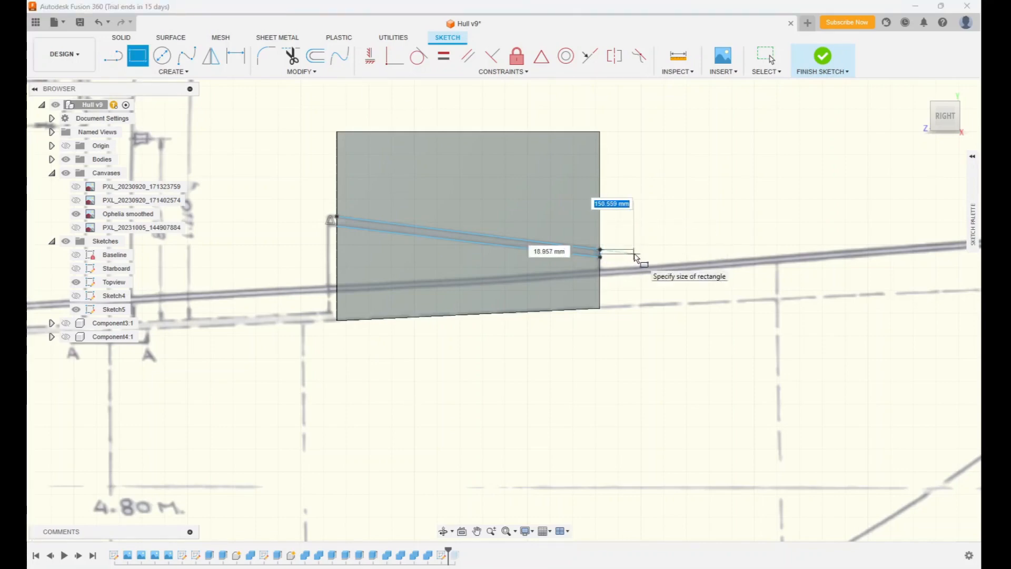
{"action": "left_click", "coordinate": [640, 254]}
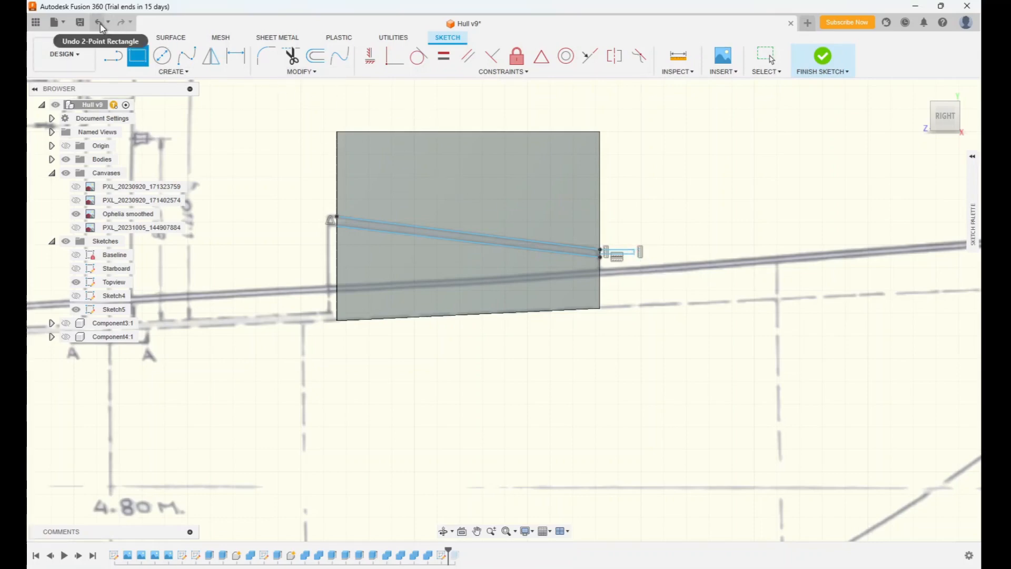
{"action": "key", "text": "Escape"}
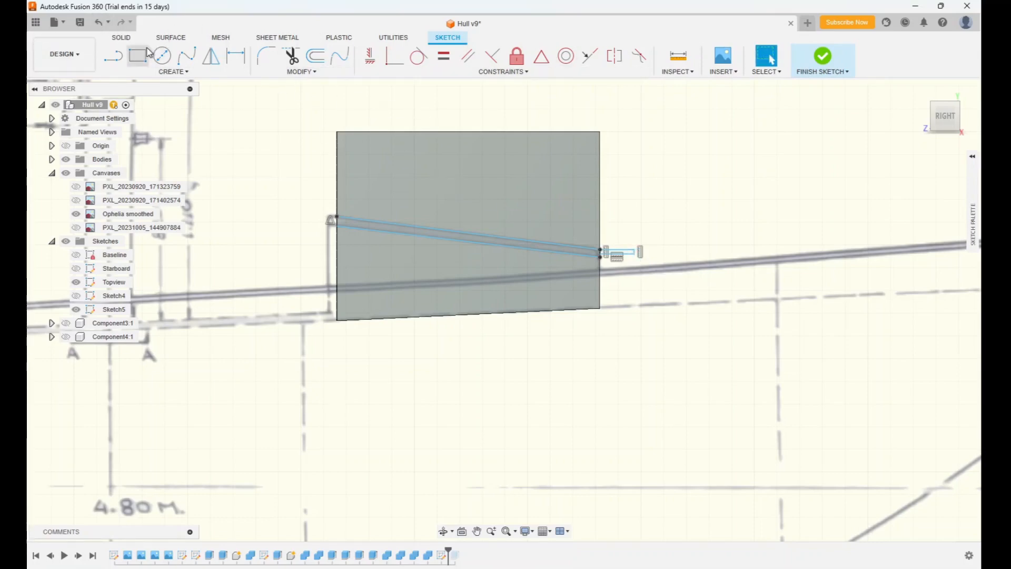
Extend the upper roof line slightly past both ends of the block and draw a vertical line up from its aft end.
{"action": "left_click", "coordinate": [111, 62]}
{"action": "left_click", "coordinate": [600, 250]}
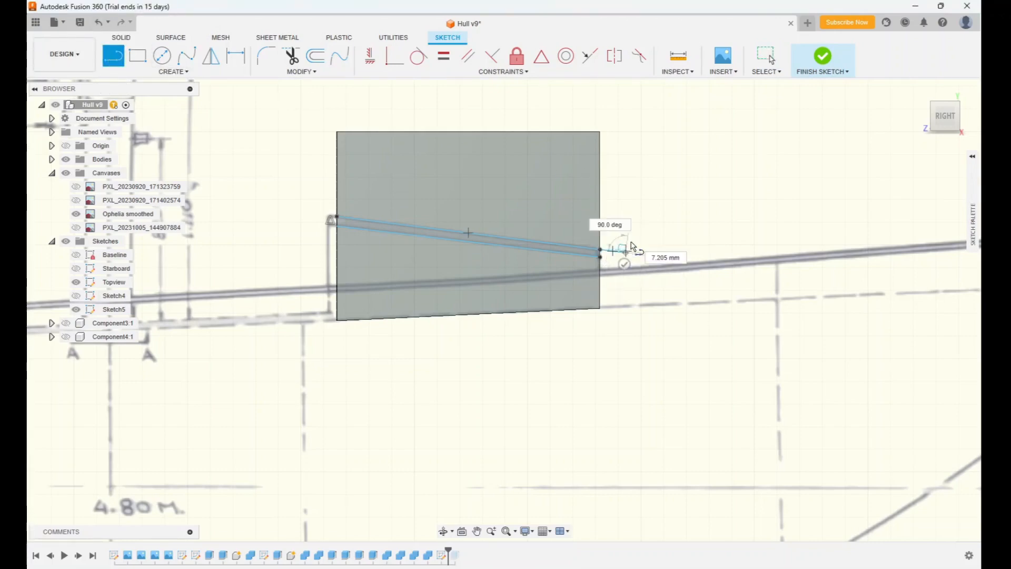
{"action": "left_click", "coordinate": [625, 253]}
{"action": "left_click", "coordinate": [336, 217]}
{"action": "left_click", "coordinate": [302, 212]}
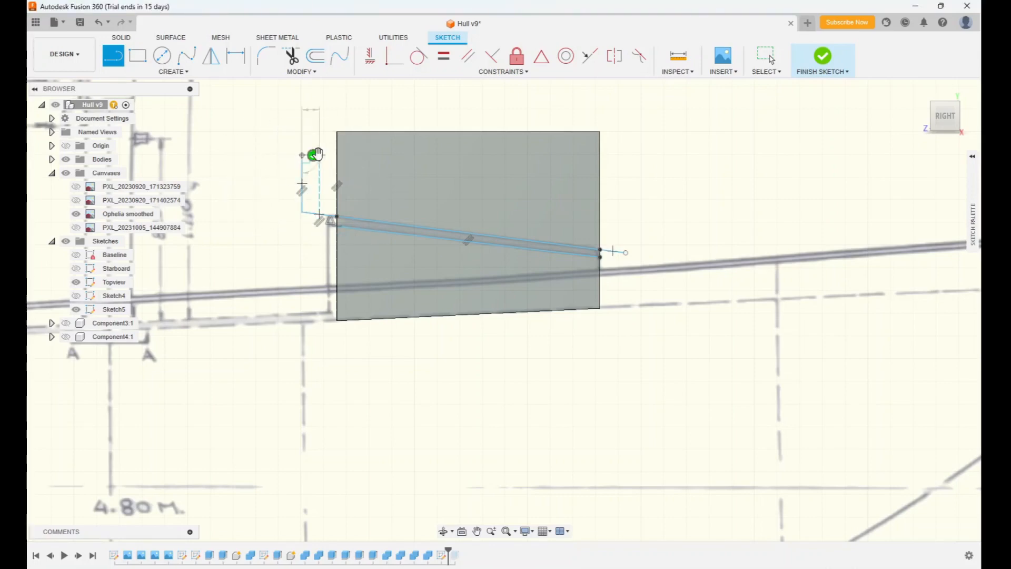
{"action": "left_click", "coordinate": [312, 156]}
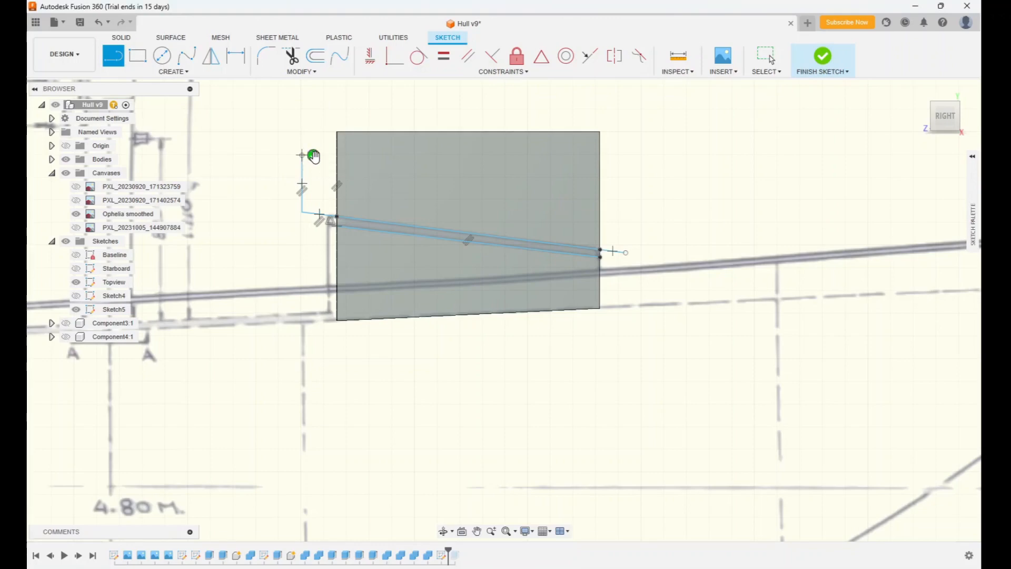
{"action": "right_click", "coordinate": [287, 154]}
{"action": "left_click", "coordinate": [242, 153]}
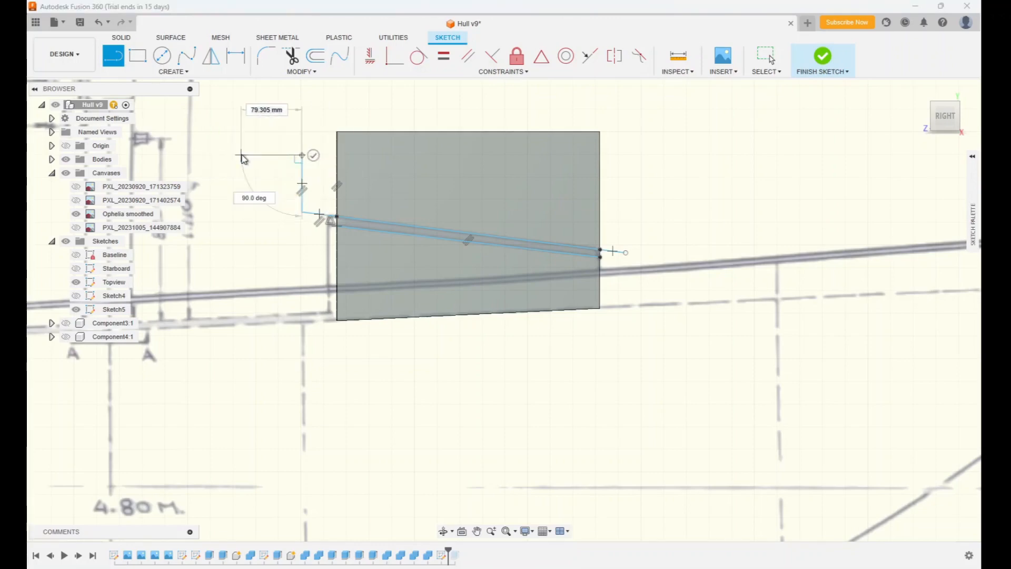
Close the outline around and above the block's upper part down to the forward end of the roof line, and finish the sketch.
{"action": "left_click", "coordinate": [114, 62]}
{"action": "left_click", "coordinate": [302, 155]}
{"action": "left_click", "coordinate": [302, 115]}
{"action": "left_click", "coordinate": [630, 115]}
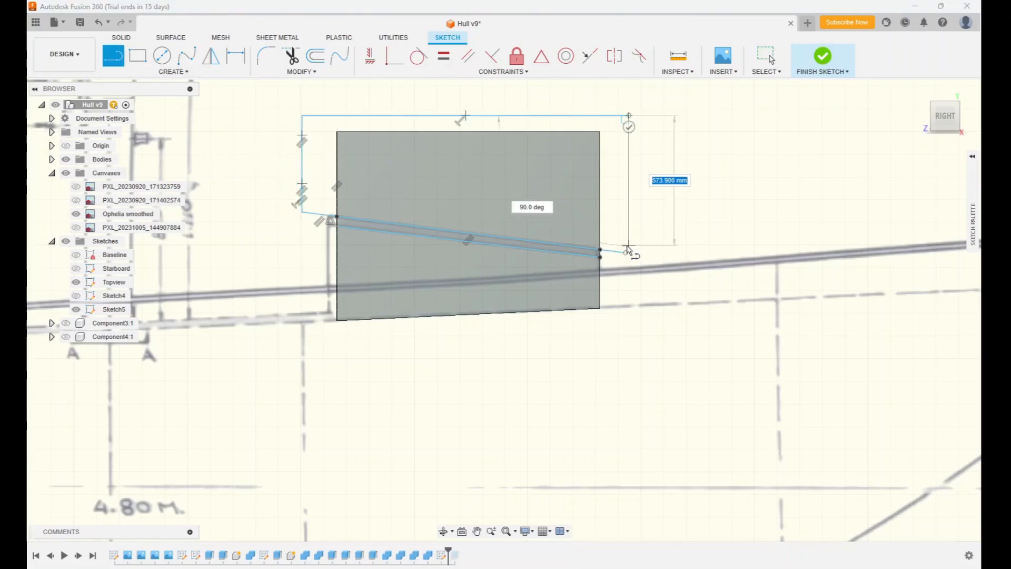
{"action": "left_click", "coordinate": [626, 253]}
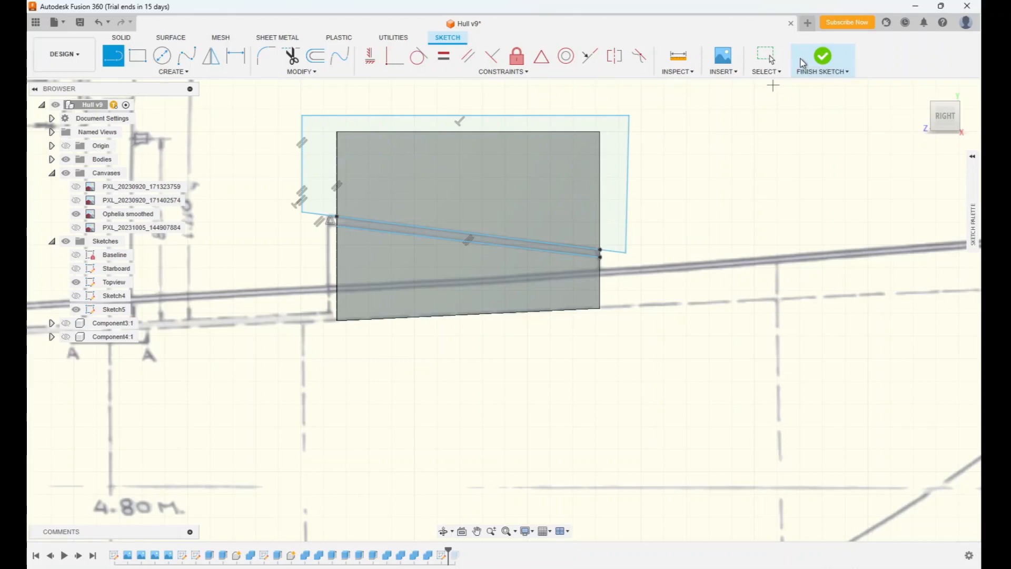
{"action": "left_click_drag", "start_coordinate": [935, 110], "coordinate": [964, 120]}
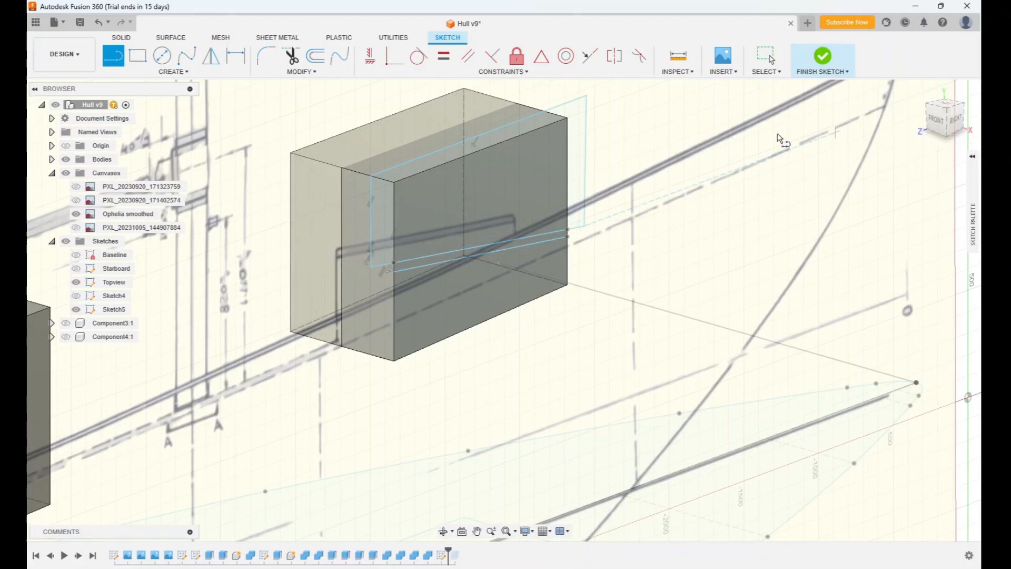
{"action": "left_click", "coordinate": [826, 62]}
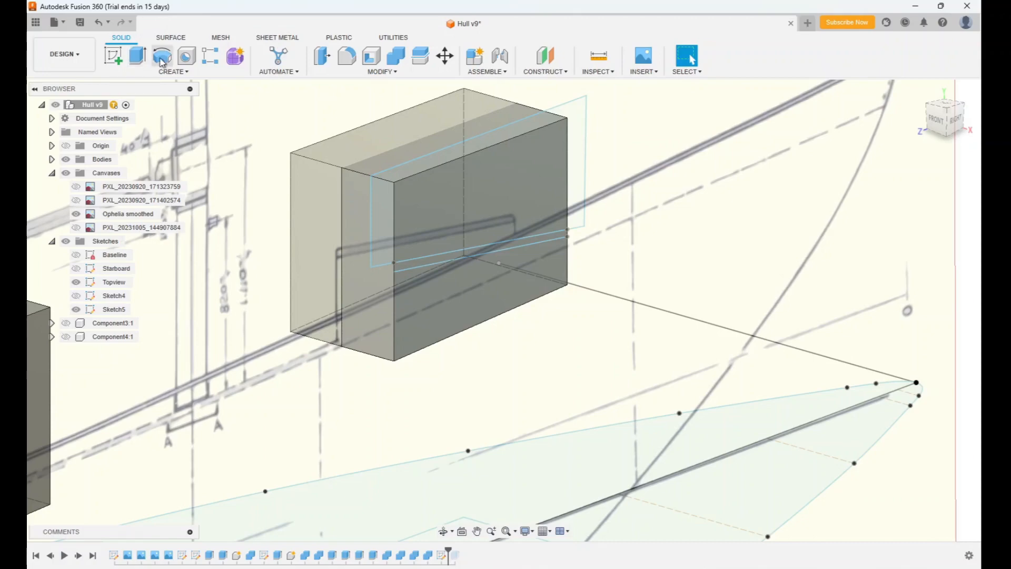
Try to cut the hatch block with only the profile above the roof line on its side face, extruded -700 mm, and undo it.
{"action": "left_click", "coordinate": [136, 62]}
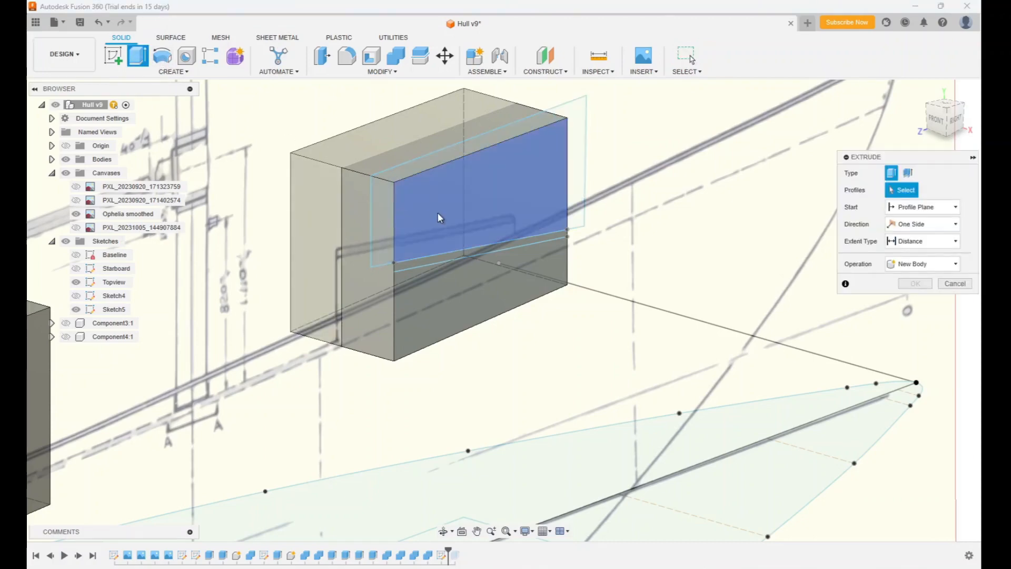
{"action": "left_click", "coordinate": [493, 212]}
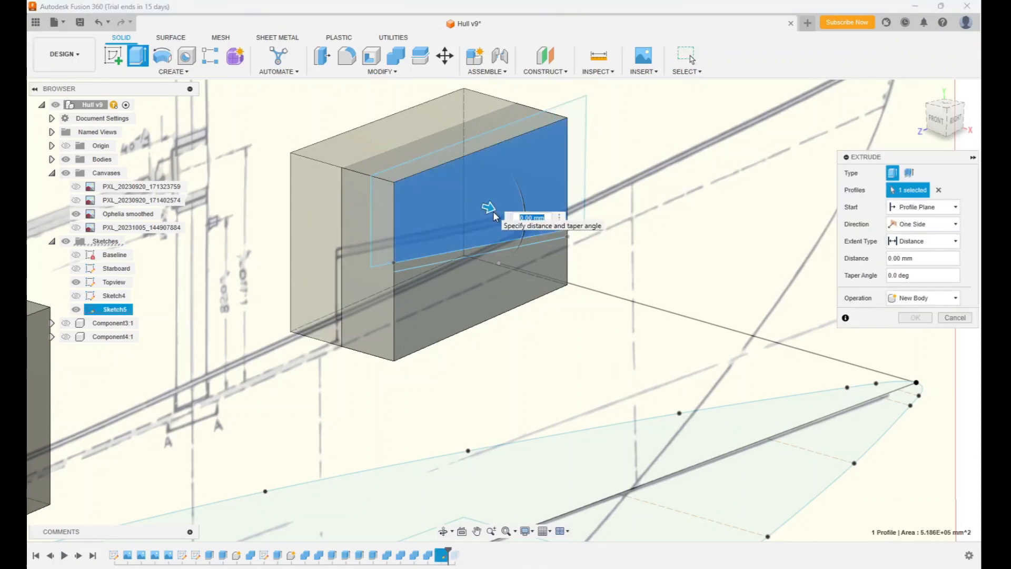
{"action": "left_click_drag", "start_coordinate": [491, 209], "coordinate": [372, 189]}
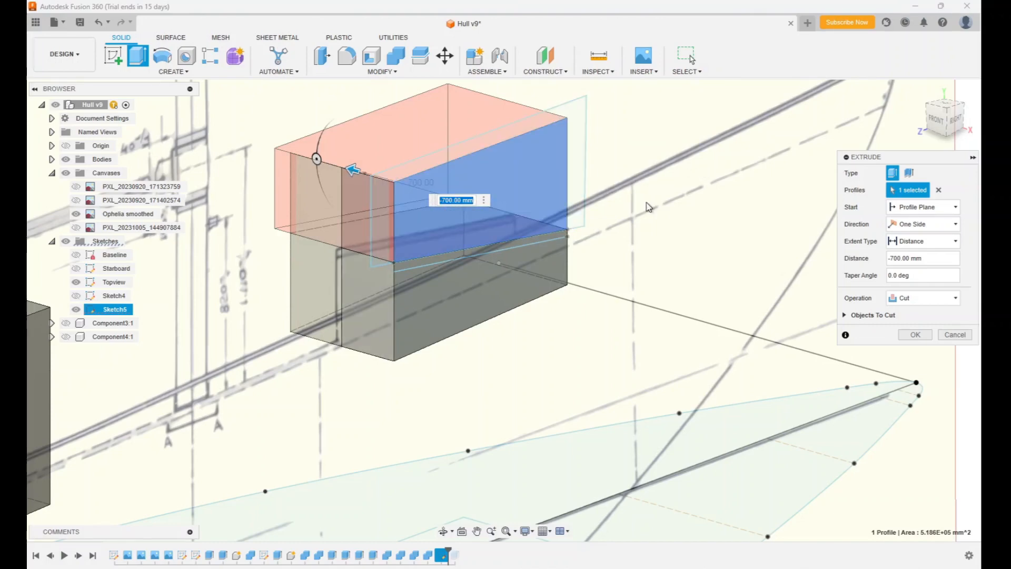
{"action": "left_click", "coordinate": [912, 335]}
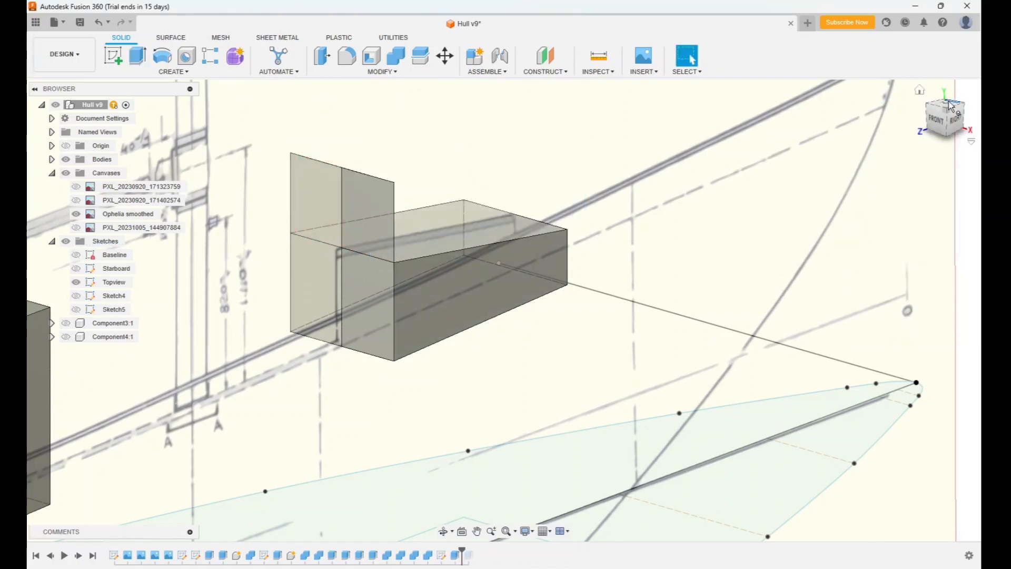
{"action": "left_click", "coordinate": [955, 118]}
{"action": "left_click_drag", "start_coordinate": [943, 118], "coordinate": [962, 122]}
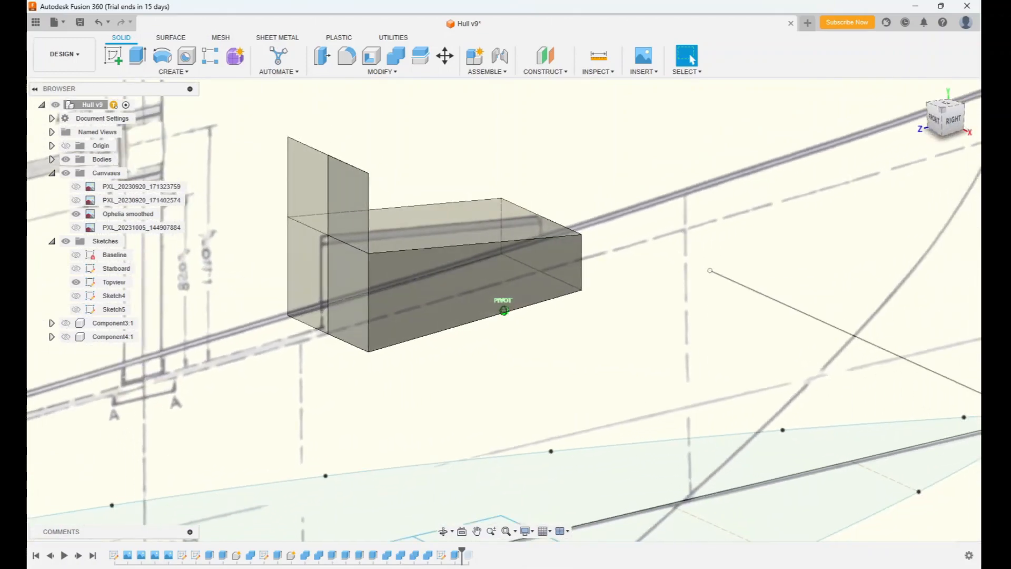
{"action": "left_click", "coordinate": [100, 24]}
Cut away the hatch block above the roof line by extruding both the inner and surrounding outer profiles -700 mm.
{"action": "left_click", "coordinate": [951, 120]}
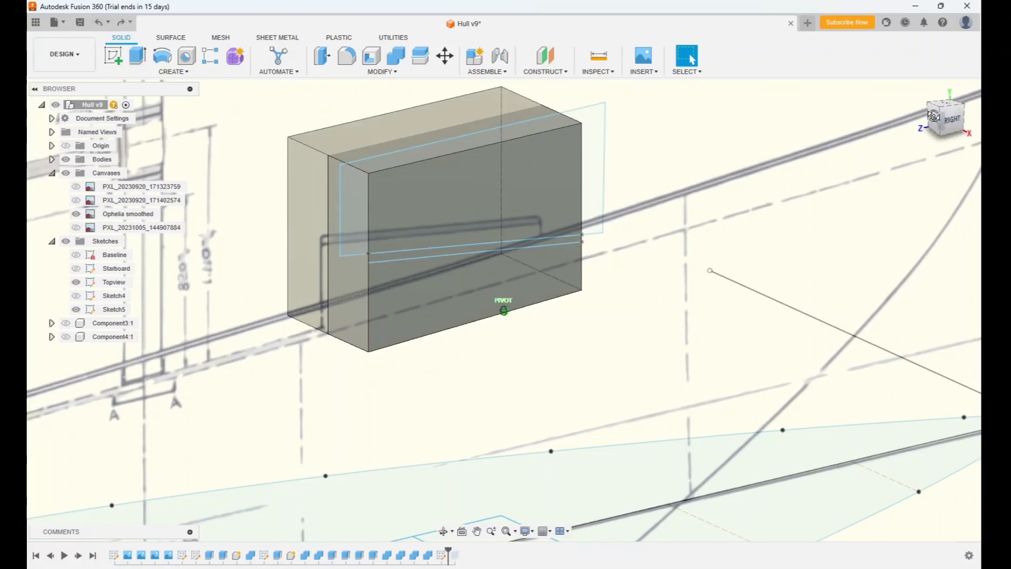
{"action": "mouse_move", "coordinate": [504, 310]}
{"action": "middle_mouse_down", "text": "shift"}
{"action": "mouse_move", "coordinate": [490, 306]}
{"action": "mouse_move", "coordinate": [601, 343]}
{"action": "middle_mouse_up", "text": "shift"}
{"action": "middle_click_drag", "start_coordinate": [700, 84], "coordinate": [720, 83], "text": "shift"}
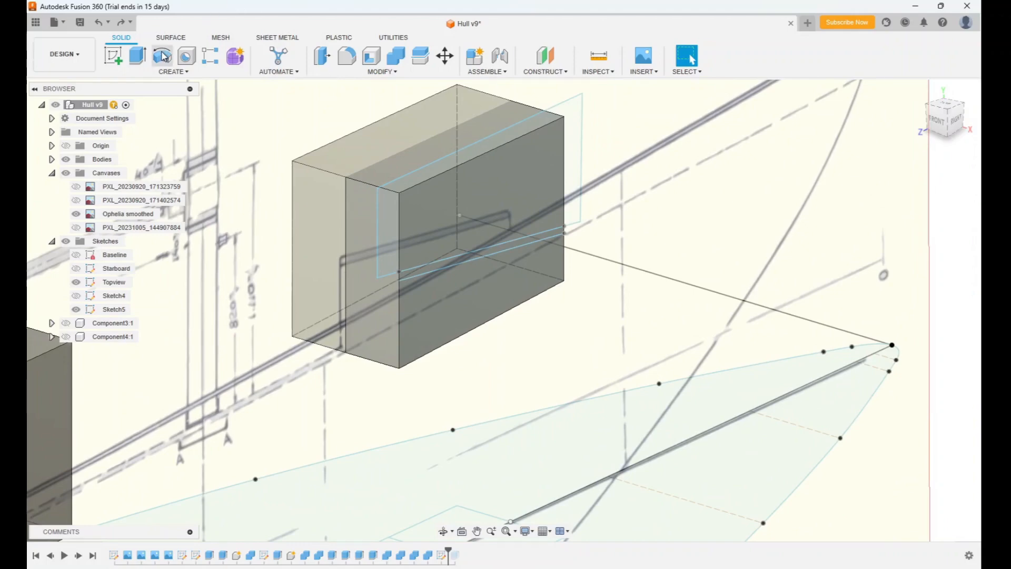
{"action": "left_click", "coordinate": [577, 133]}
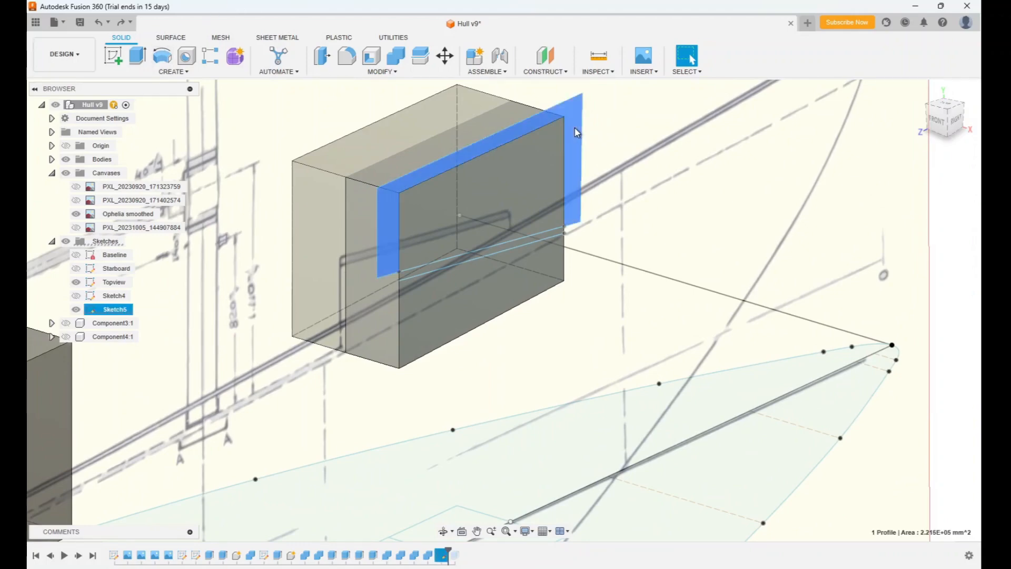
{"action": "left_click", "coordinate": [499, 194], "text": "ctrl"}
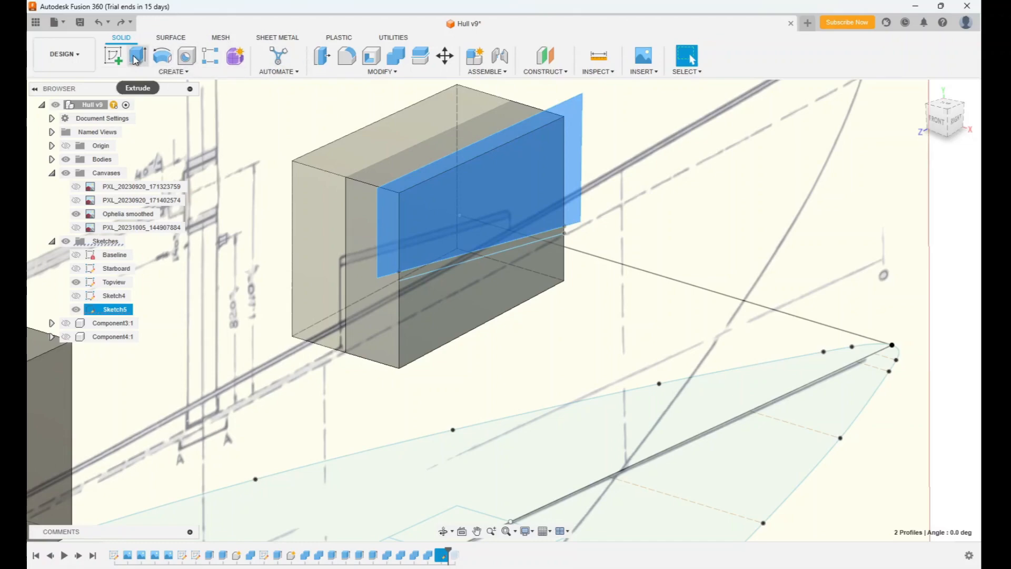
{"action": "left_click", "coordinate": [136, 60]}
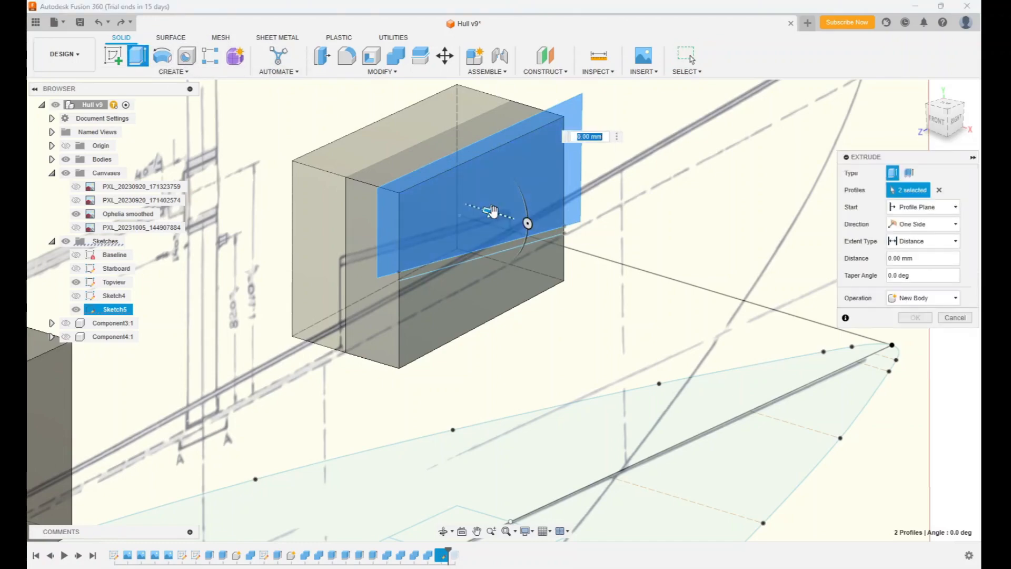
{"action": "left_click_drag", "start_coordinate": [492, 212], "coordinate": [365, 189]}
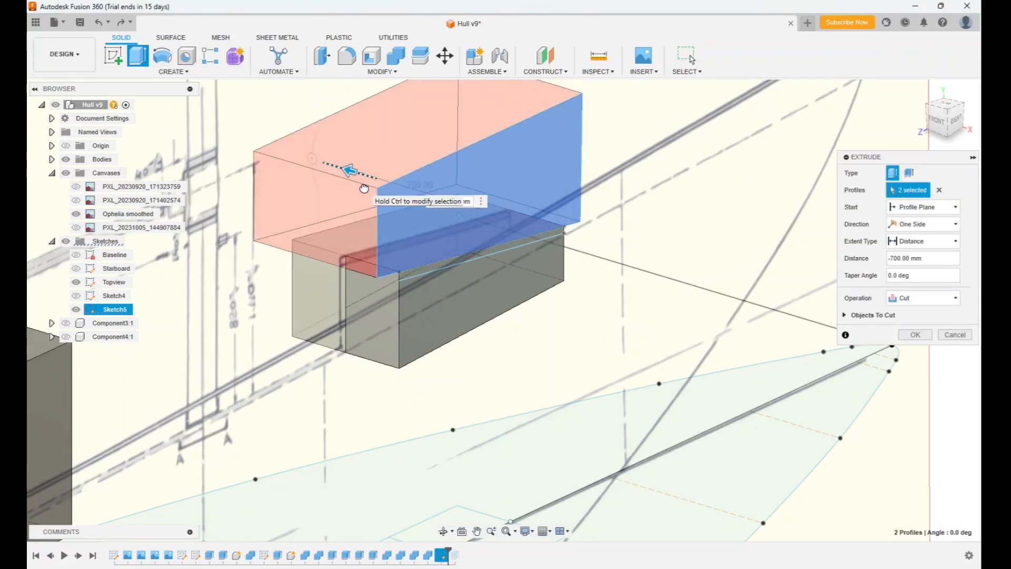
{"action": "left_click", "coordinate": [911, 335]}
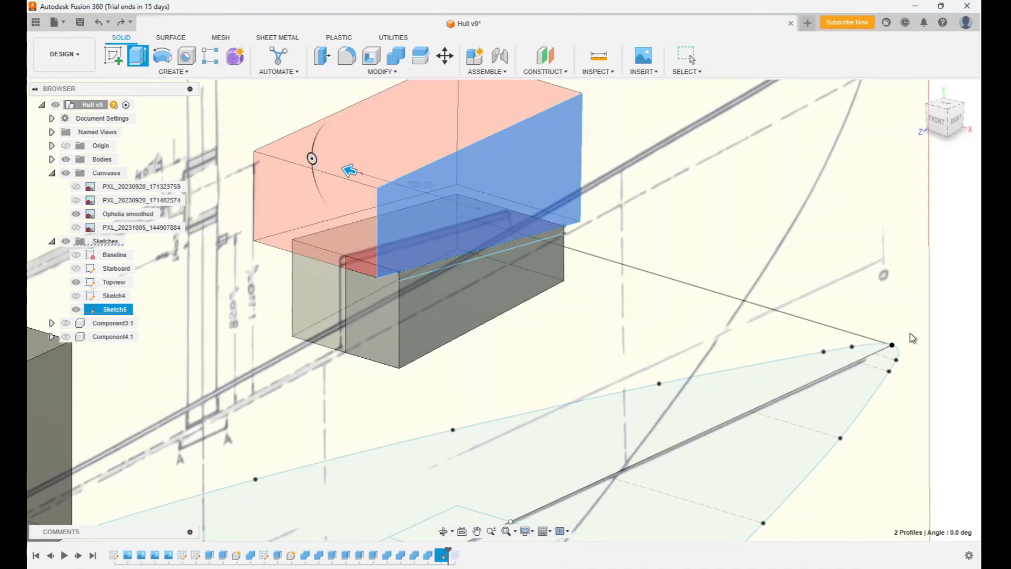
{"action": "mouse_move", "coordinate": [959, 119]}
{"action": "left_mouse_down"}
{"action": "mouse_move", "coordinate": [916, 110]}
{"action": "mouse_move", "coordinate": [926, 113]}
{"action": "mouse_move", "coordinate": [909, 131]}
{"action": "mouse_move", "coordinate": [900, 119]}
{"action": "mouse_move", "coordinate": [957, 118]}
{"action": "left_mouse_up"}
{"action": "scroll", "coordinate": [710, 210], "scroll_direction": "up", "scroll_amount": 4}
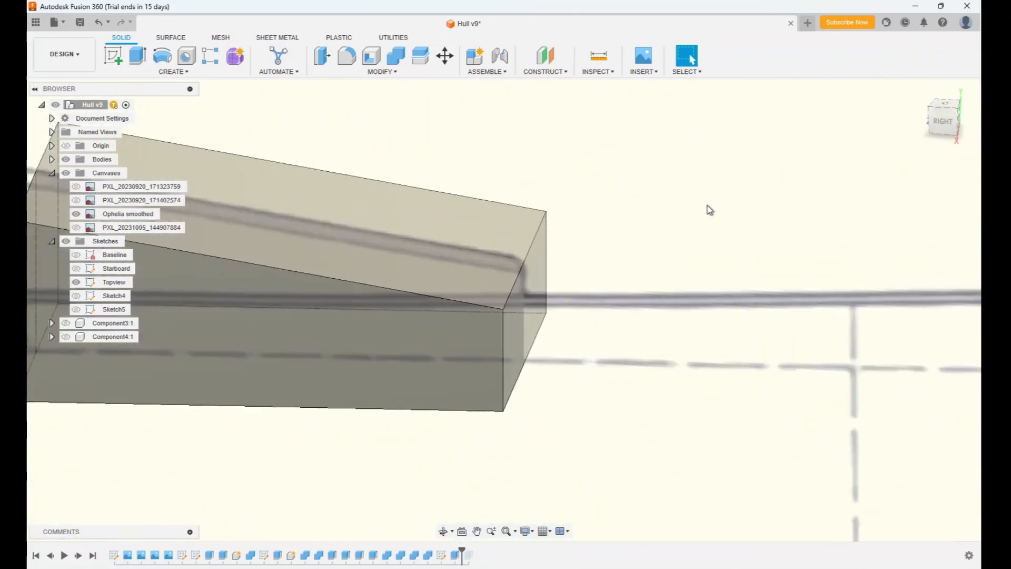
{"action": "scroll", "coordinate": [710, 210], "scroll_direction": "down", "scroll_amount": 7}
{"action": "scroll", "coordinate": [710, 209], "scroll_direction": "down", "scroll_amount": 1}
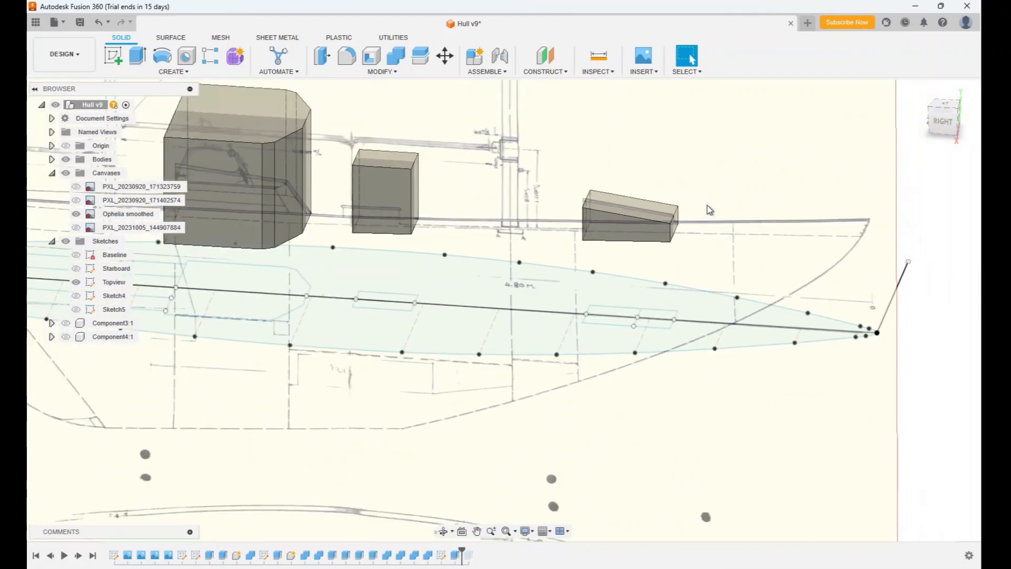
{"action": "left_click", "coordinate": [943, 124]}
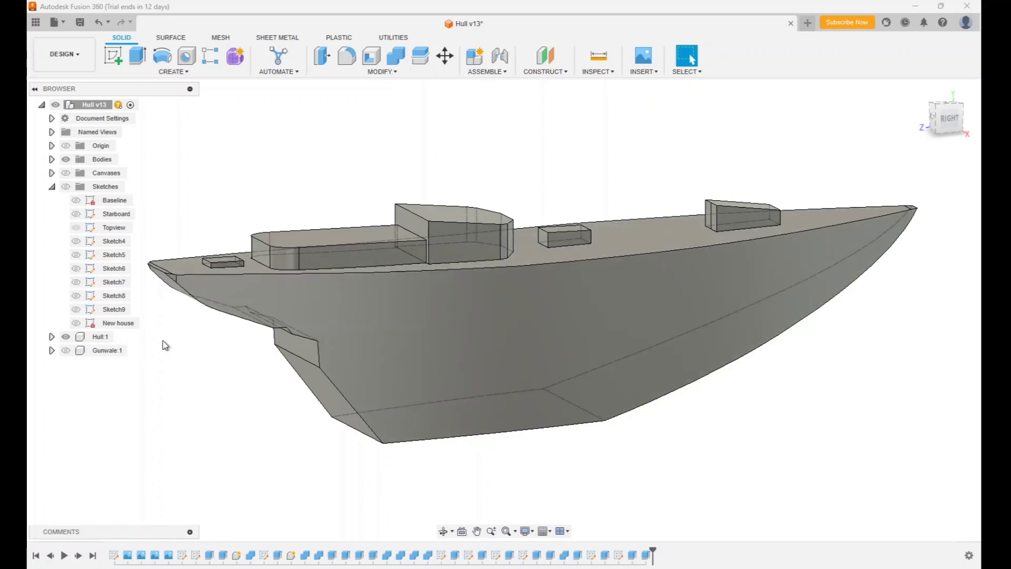
Show the gunwale component and hide the hull component and the deck structure bodies.
{"action": "left_click", "coordinate": [64, 354]}
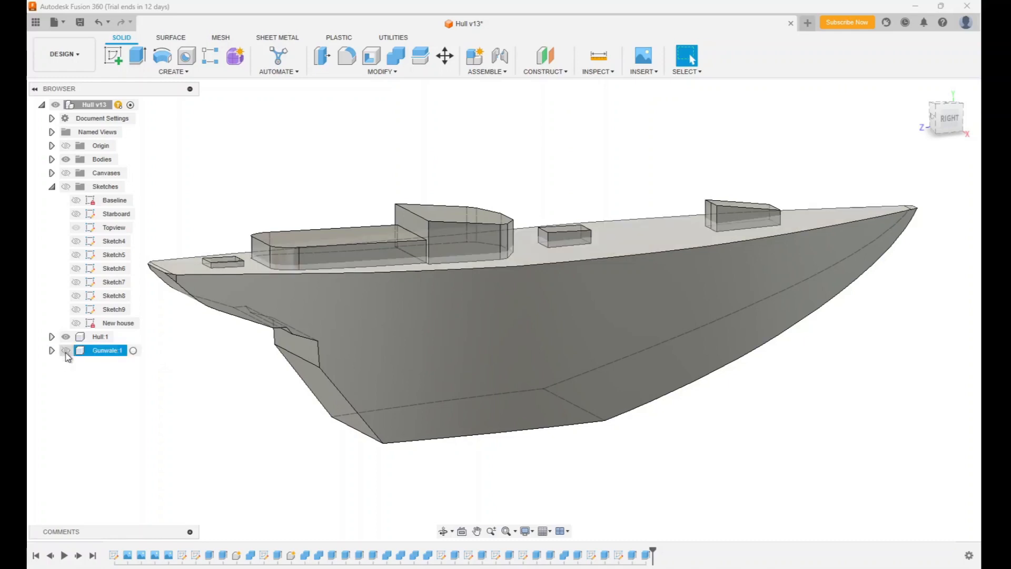
{"action": "left_click", "coordinate": [131, 388]}
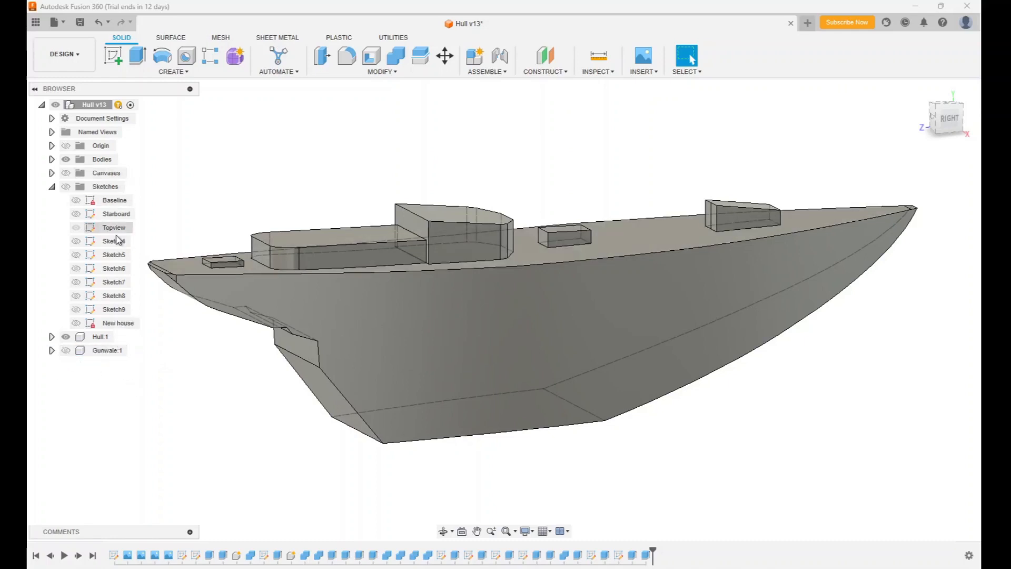
{"action": "left_click", "coordinate": [67, 354]}
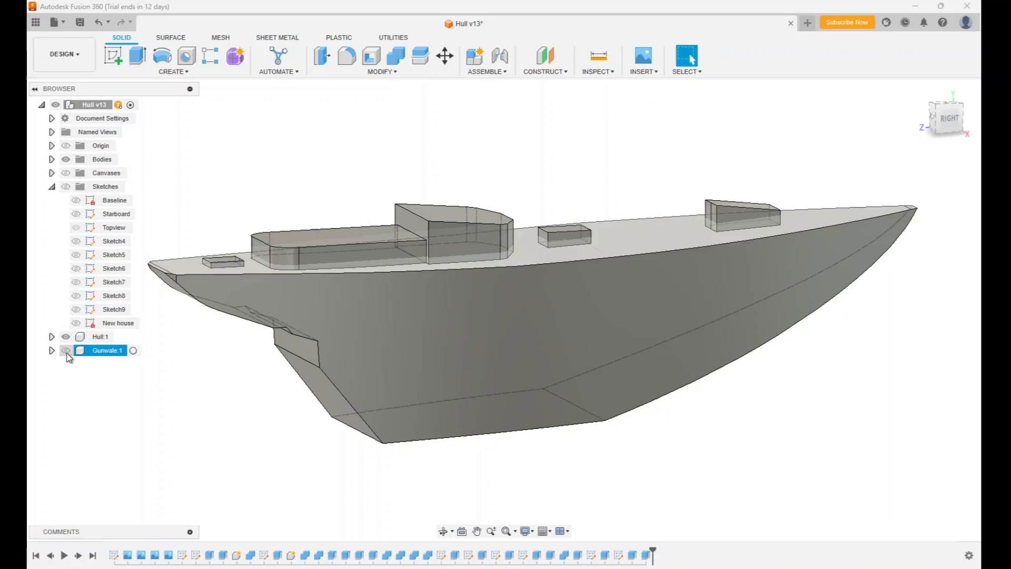
{"action": "left_click", "coordinate": [65, 336]}
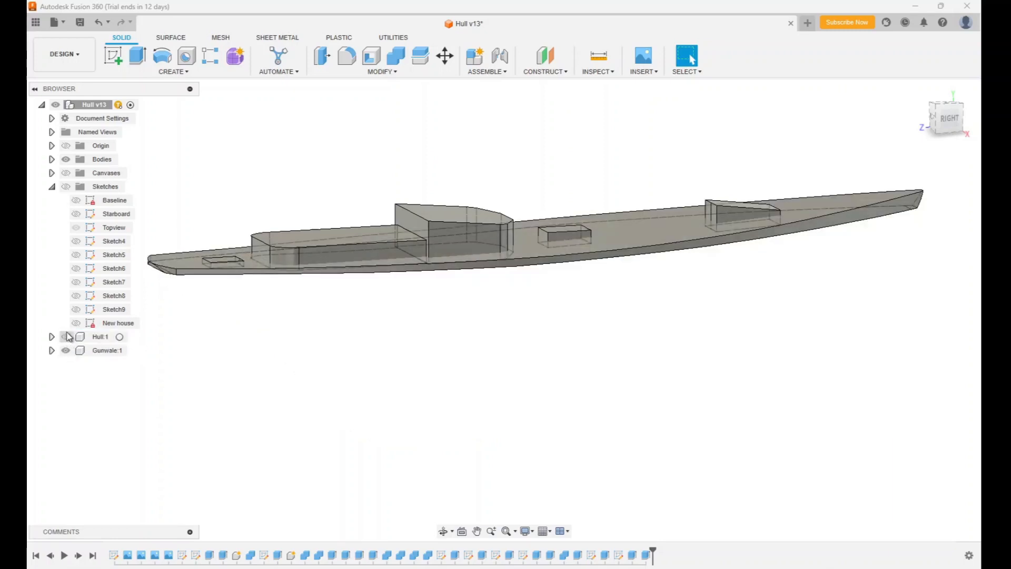
{"action": "left_click", "coordinate": [65, 159]}
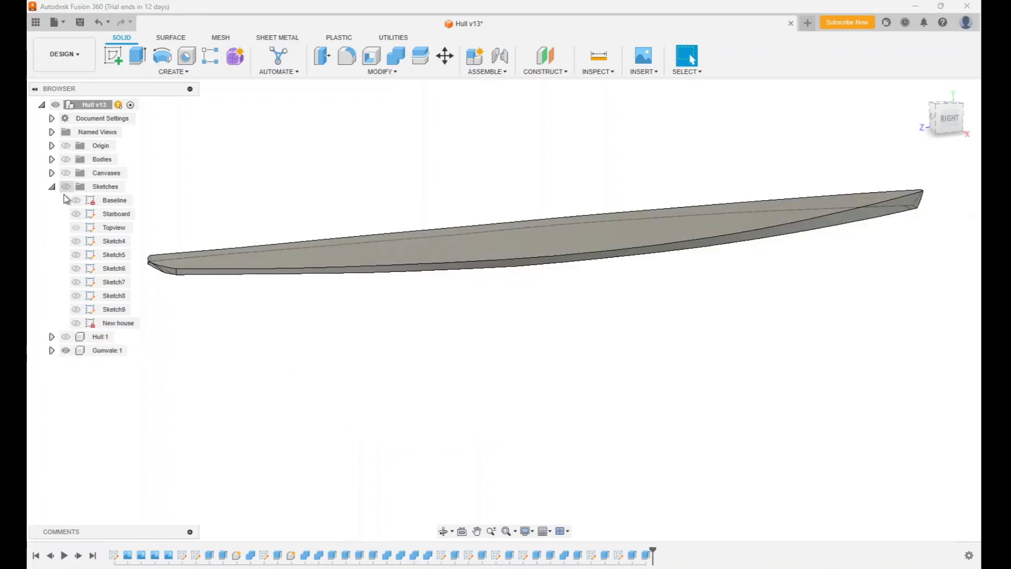
Shell the gunwale with its upper and lower faces removed, using an inside thickness of 4 mm.
{"action": "left_click", "coordinate": [373, 58]}
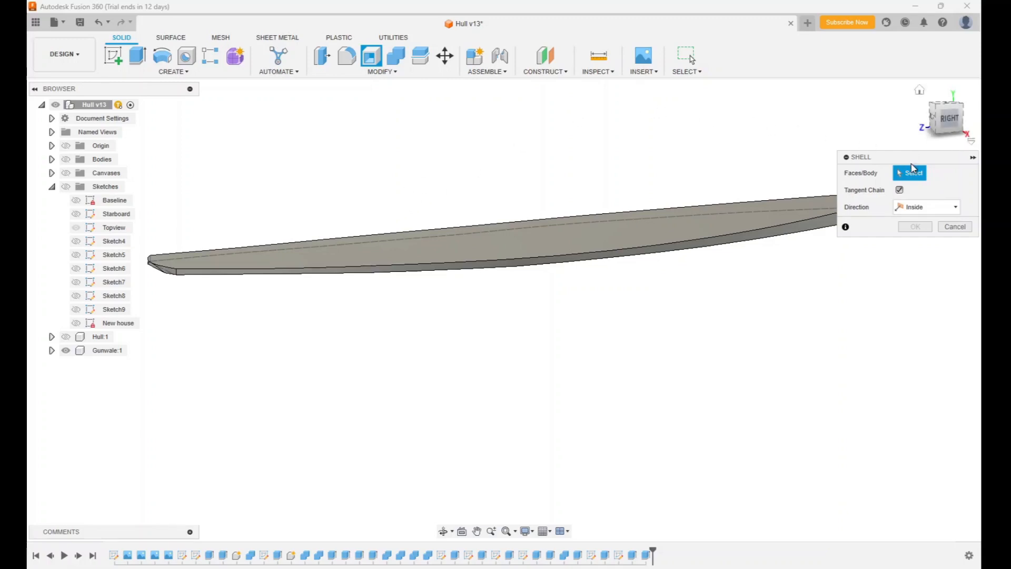
{"action": "left_click", "coordinate": [573, 232]}
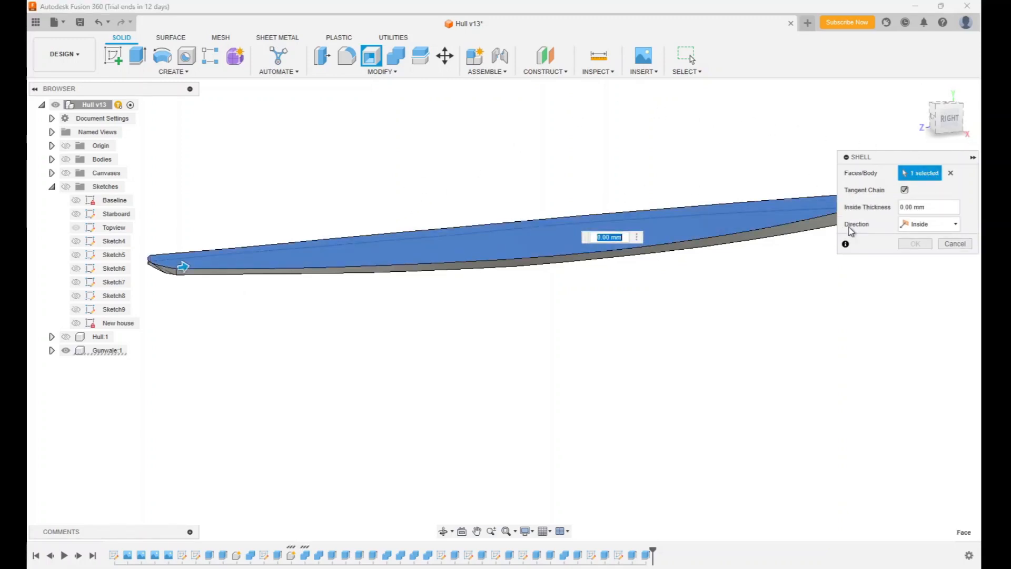
{"action": "left_click", "coordinate": [940, 128]}
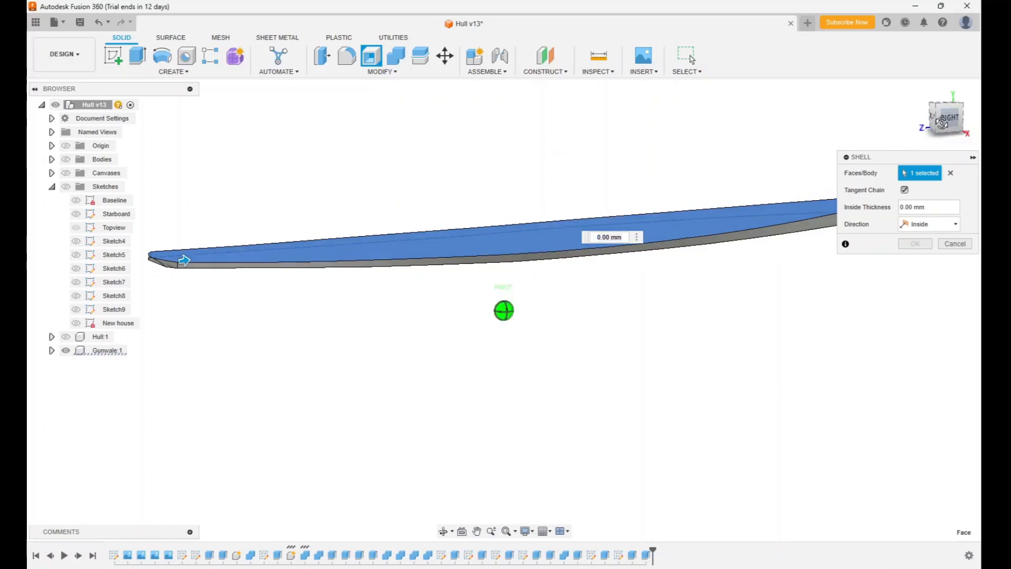
{"action": "left_click", "coordinate": [481, 238]}
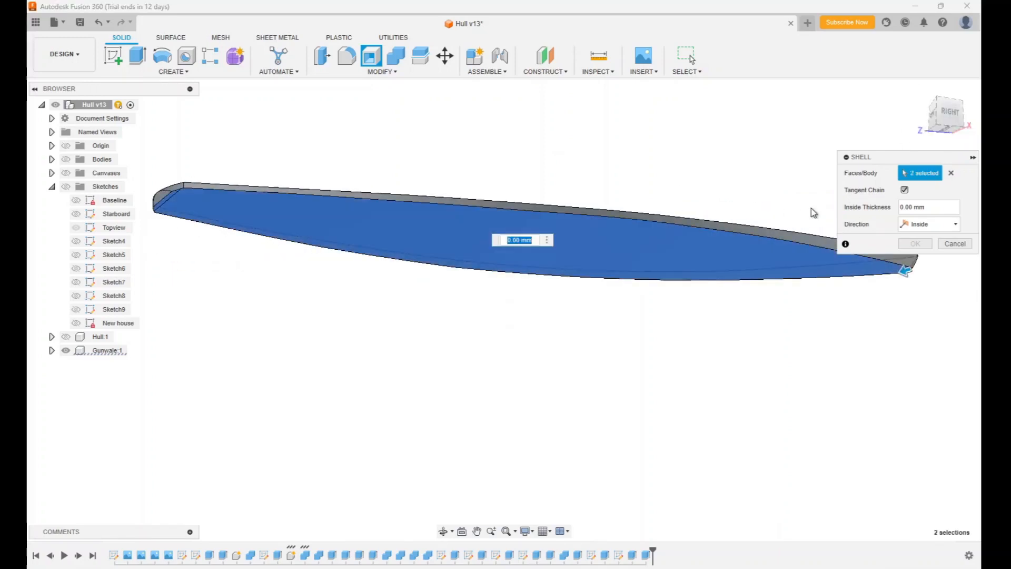
{"action": "left_click", "coordinate": [925, 207]}
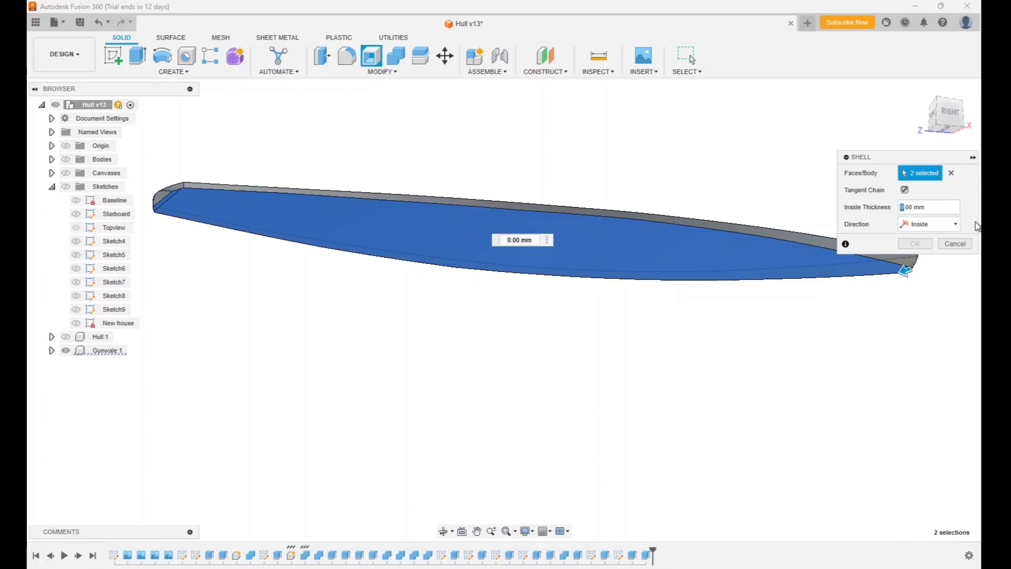
{"action": "type", "text": "4"}
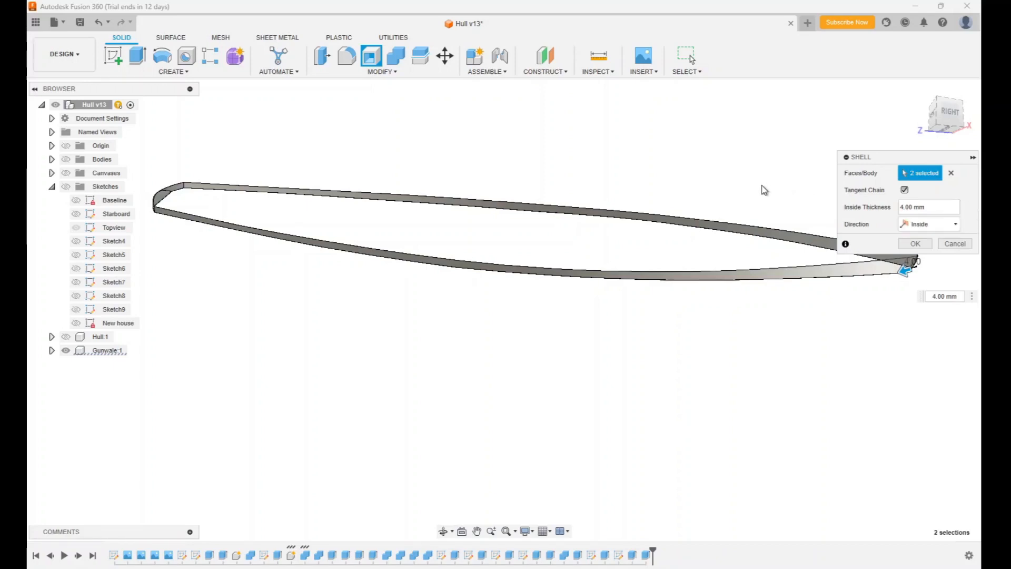
{"action": "left_click", "coordinate": [915, 246]}
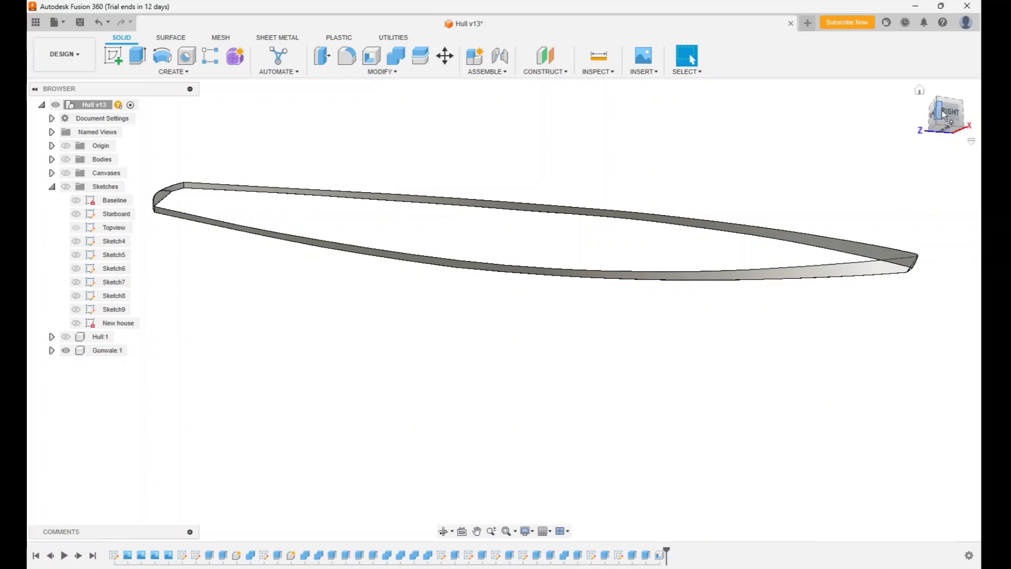
Show the hull component and the deck structure bodies together with the shelled gunwale.
{"action": "left_click_drag", "start_coordinate": [948, 112], "coordinate": [950, 128]}
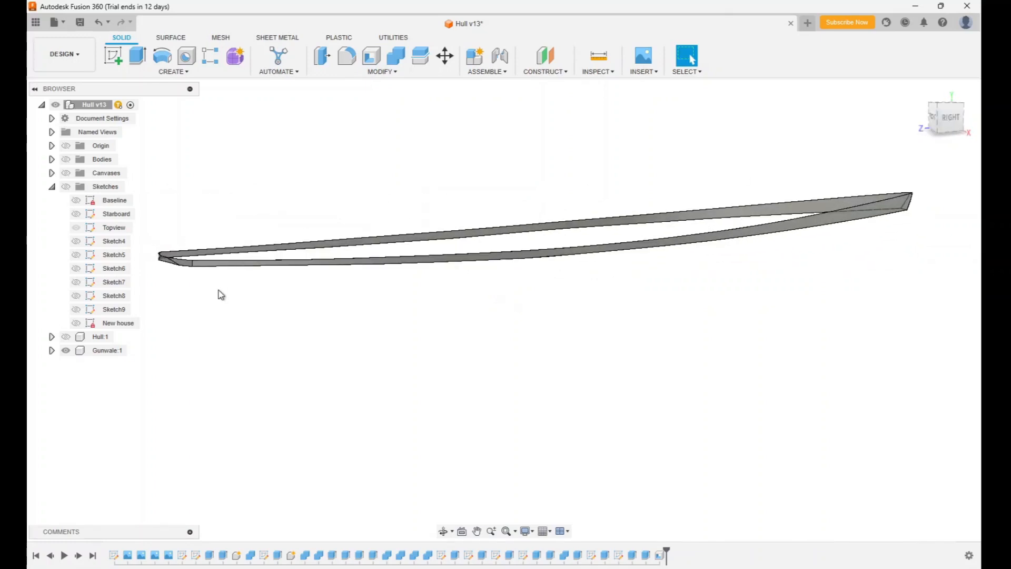
{"action": "left_click", "coordinate": [66, 338]}
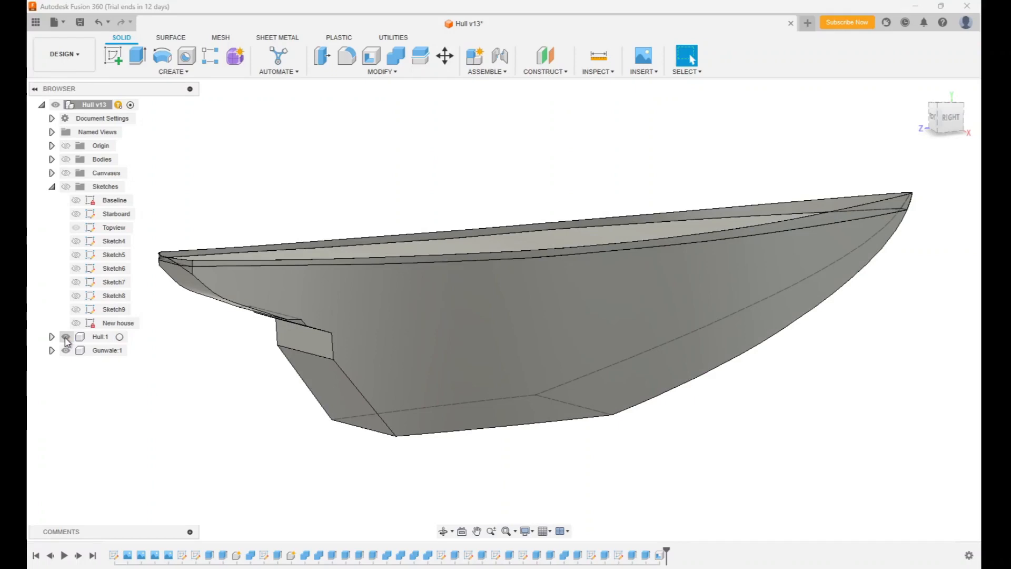
{"action": "left_click", "coordinate": [66, 160]}
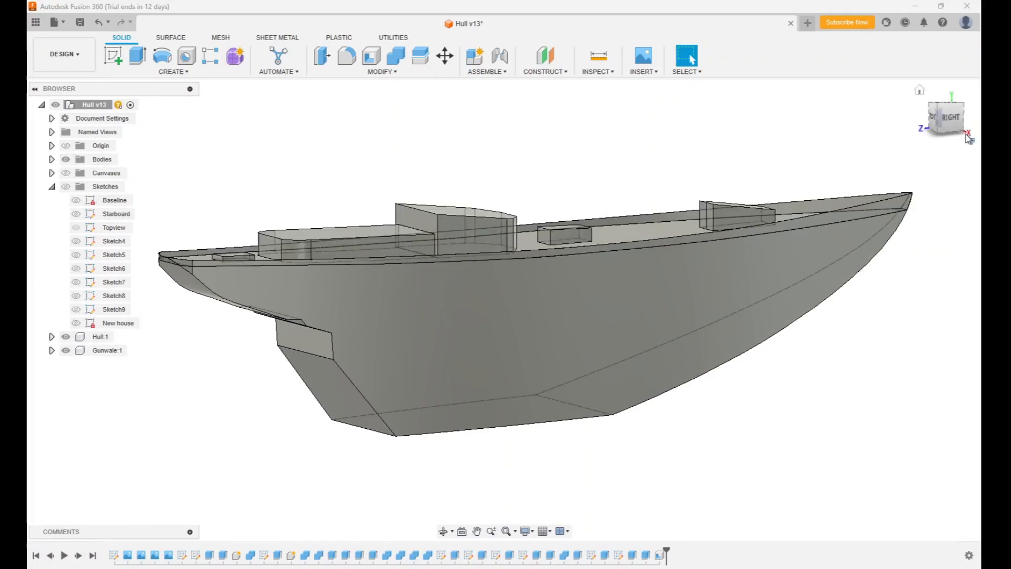
{"action": "left_click_drag", "start_coordinate": [947, 116], "coordinate": [937, 117]}
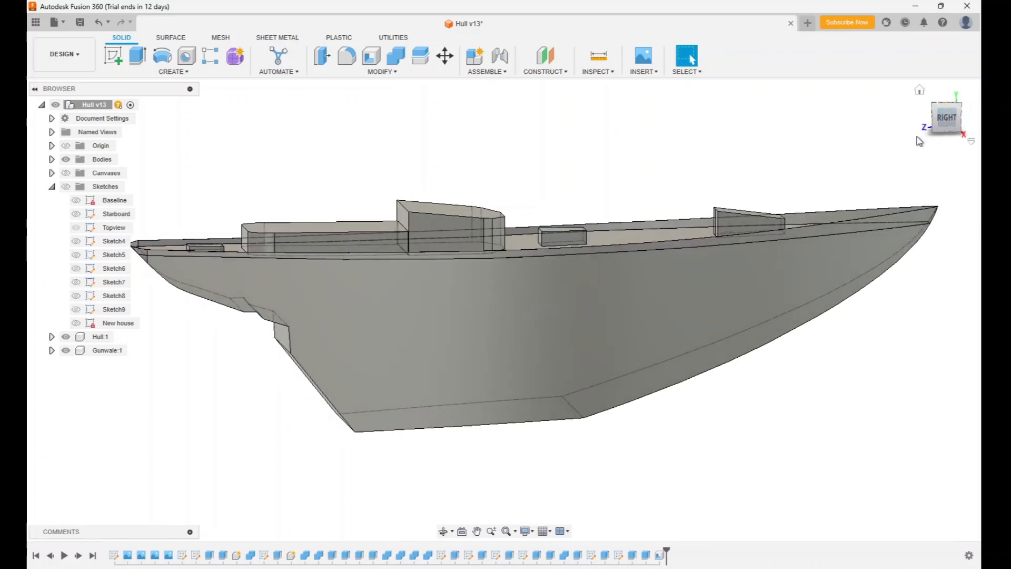
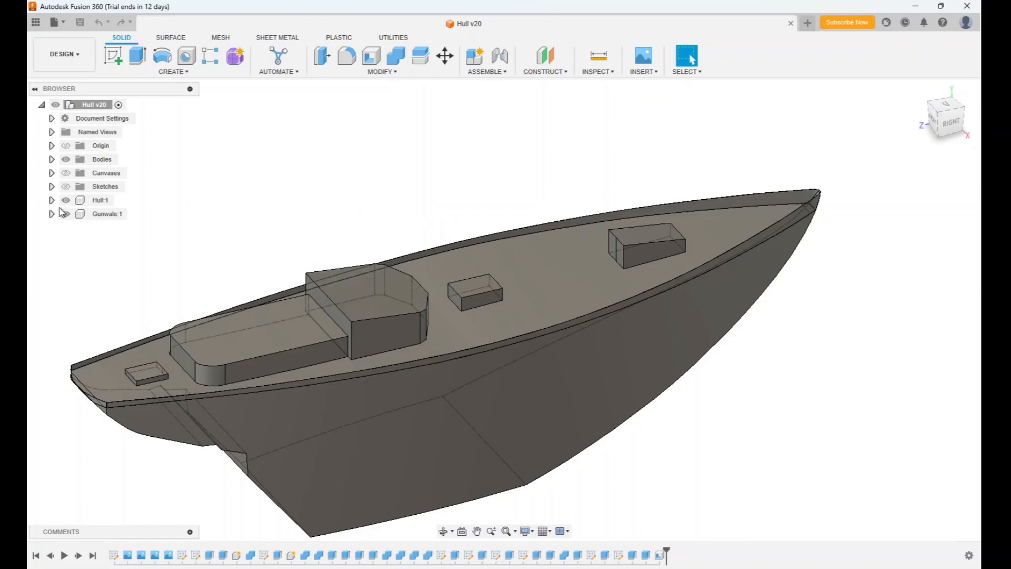
Hide the bodies, hull and gunwale, and show the sketches instead.
{"action": "left_click", "coordinate": [66, 160]}
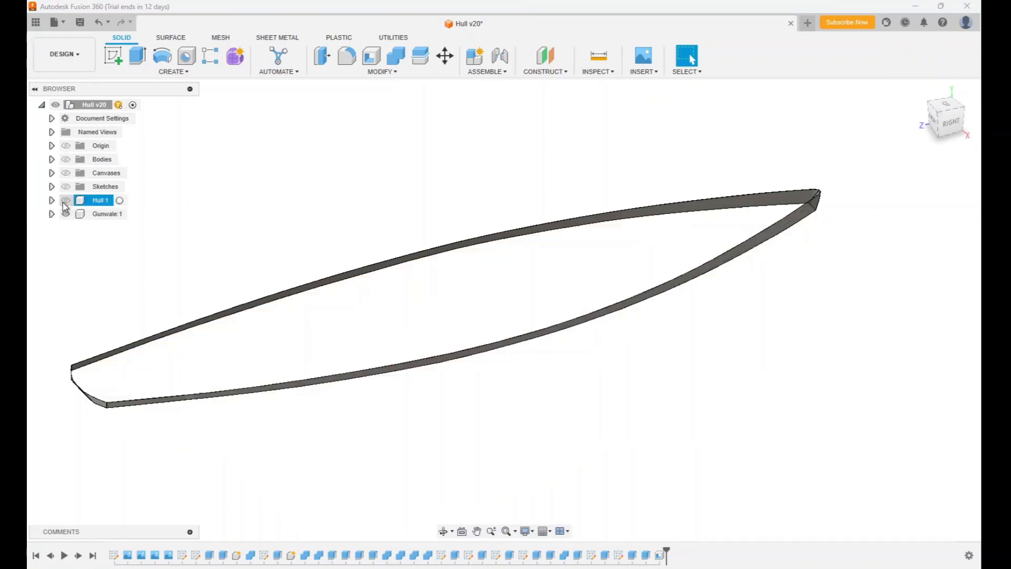
{"action": "left_click", "coordinate": [65, 200]}
{"action": "left_click", "coordinate": [66, 213]}
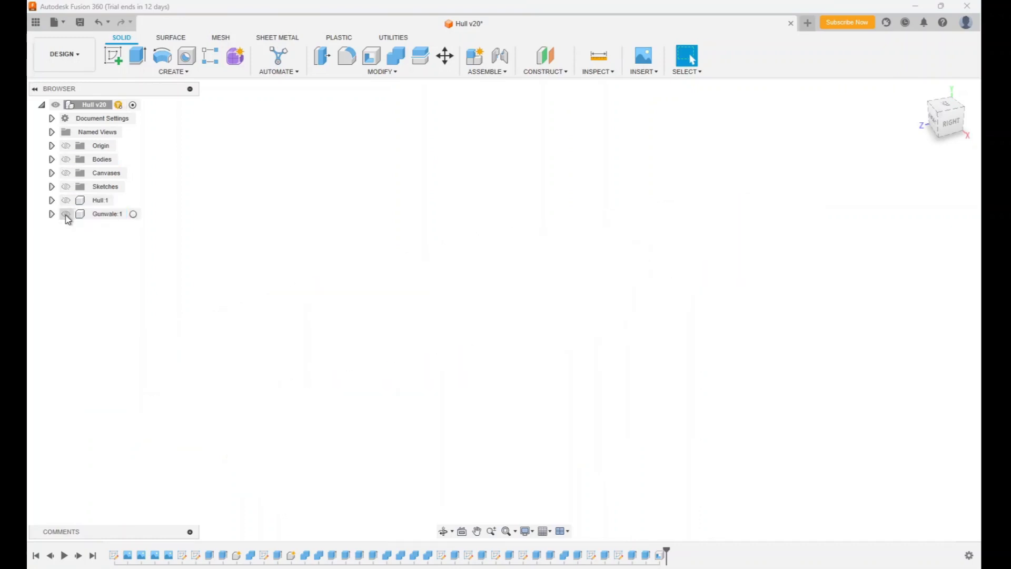
{"action": "left_click", "coordinate": [66, 186]}
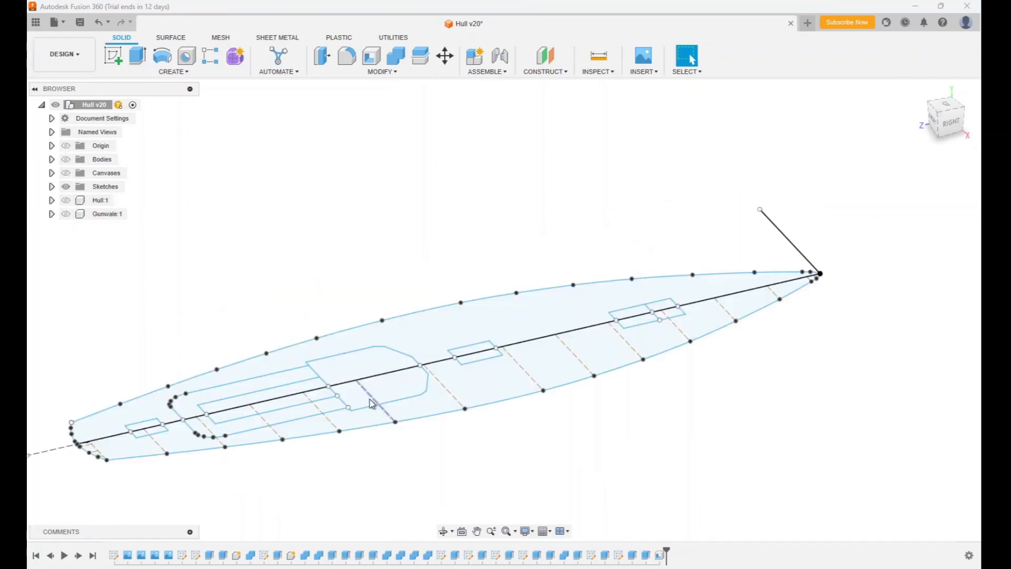
Open the plan-view sketch containing the large deck house's aft edge line for editing.
{"action": "left_click", "coordinate": [477, 531]}
{"action": "left_click_drag", "start_coordinate": [439, 474], "coordinate": [636, 404]}
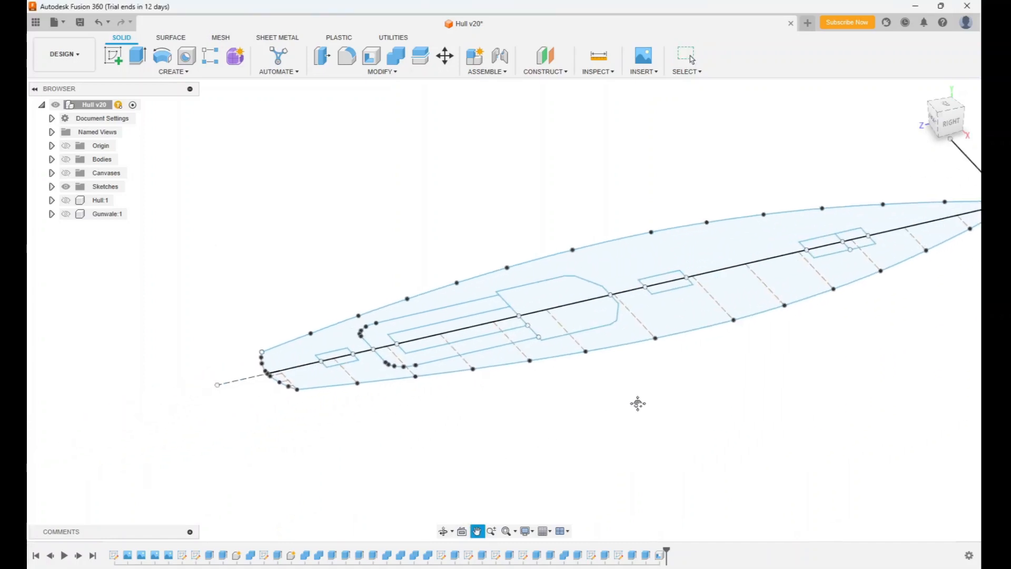
{"action": "scroll", "coordinate": [587, 377], "scroll_direction": "up", "scroll_amount": 5}
{"action": "scroll", "coordinate": [550, 331], "scroll_direction": "up", "scroll_amount": 3}
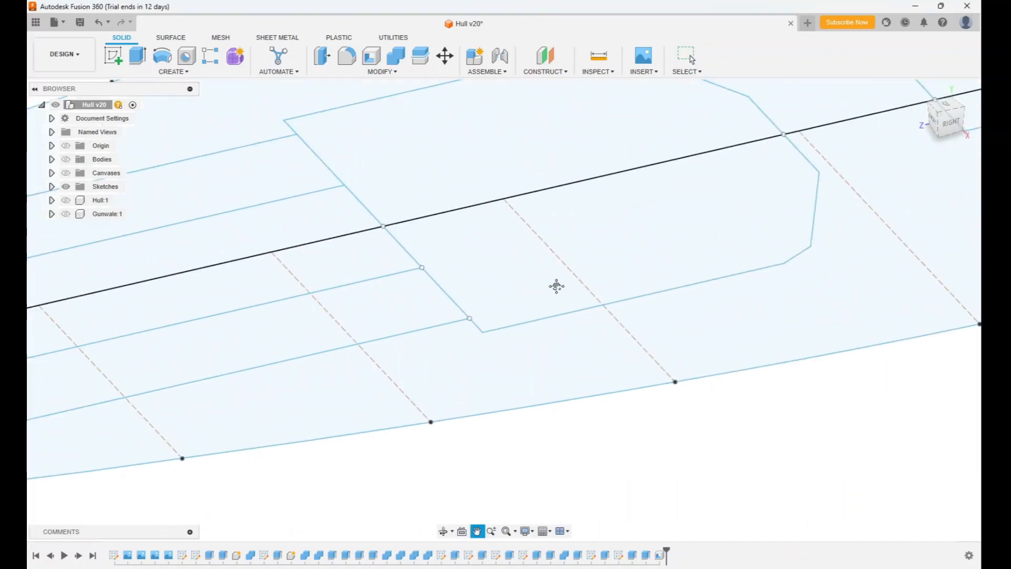
{"action": "key", "text": "Escape"}
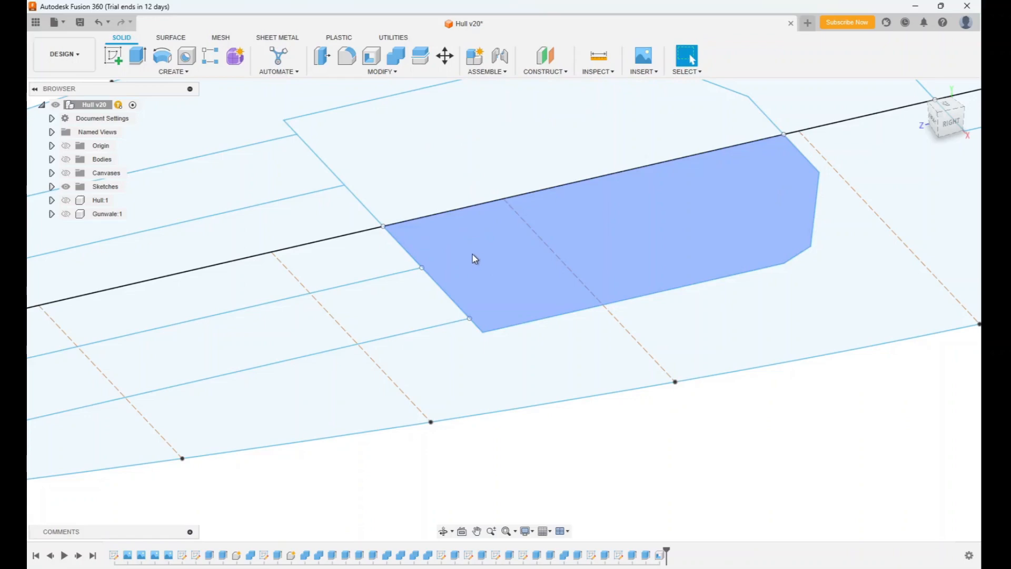
{"action": "left_click", "coordinate": [440, 285]}
{"action": "right_click", "coordinate": [440, 286]}
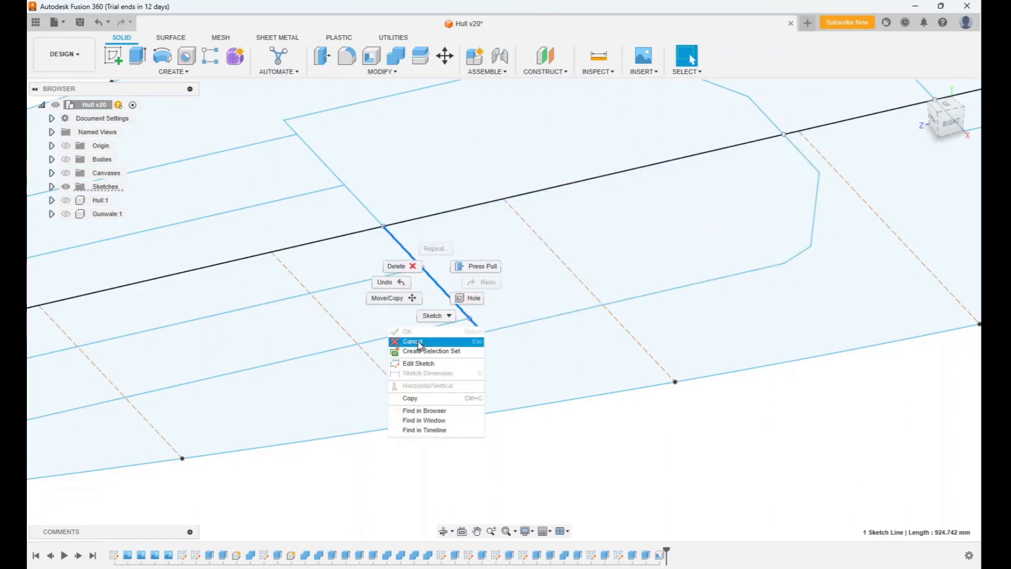
{"action": "left_click", "coordinate": [419, 363]}
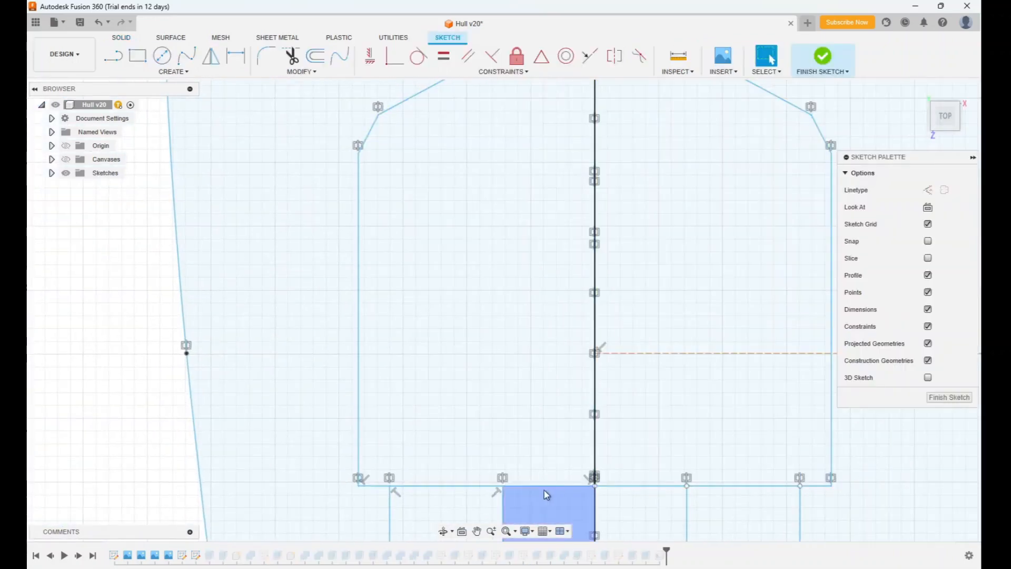
Dimension the house's aft edge line from the centreline out to the starboard side.
{"action": "left_click", "coordinate": [477, 531]}
{"action": "left_click_drag", "start_coordinate": [637, 408], "coordinate": [438, 289]}
{"action": "key", "text": "Escape"}
{"action": "right_click", "coordinate": [493, 393]}
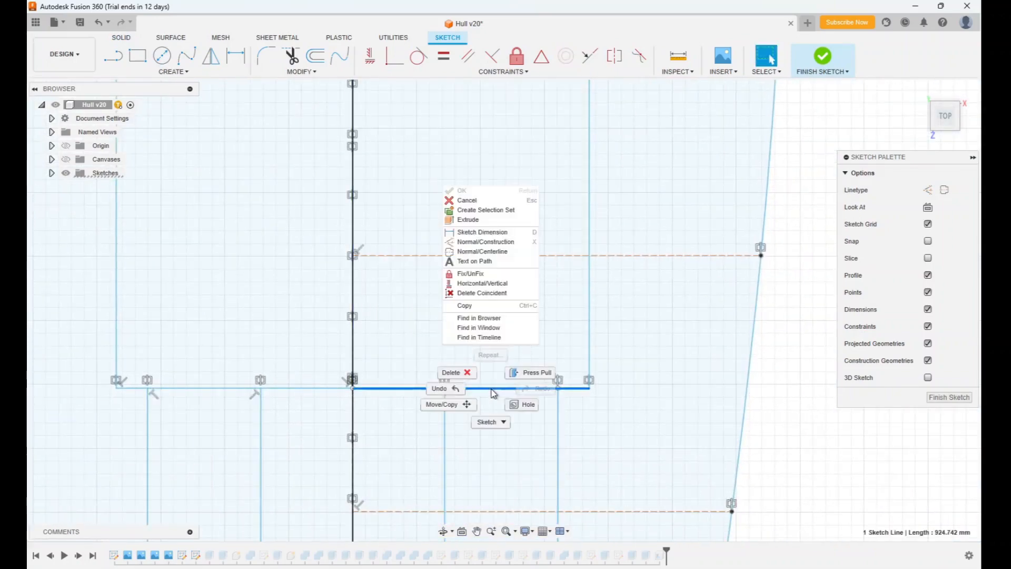
{"action": "left_click", "coordinate": [490, 232]}
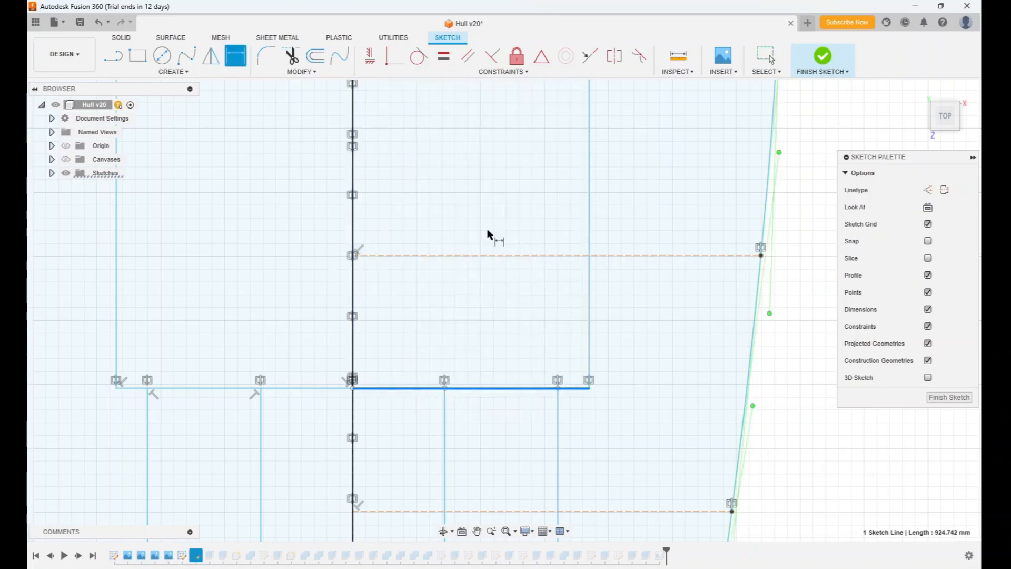
{"action": "left_click", "coordinate": [484, 309]}
{"action": "left_click", "coordinate": [511, 304]}
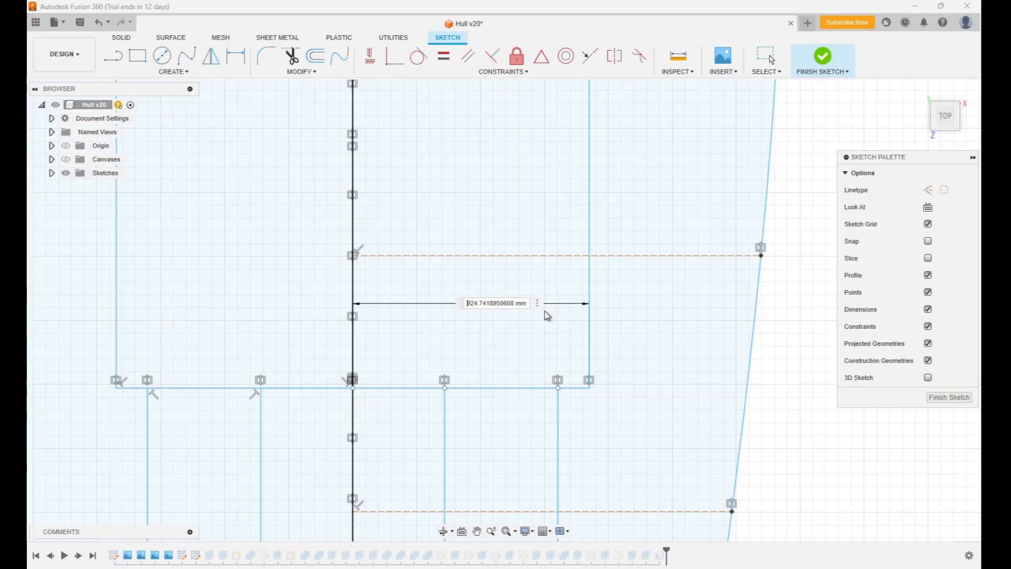
Give the new dimension an old_house parameter name that identifies it as the house's half width.
{"action": "type", "text": "old_house_width="}
{"action": "key", "text": "Left"}
{"action": "key", "text": "Left"}
{"action": "key", "text": "Left"}
{"action": "key", "text": "Left"}
{"action": "key", "text": "Right"}
{"action": "key", "text": "Right"}
{"action": "key", "text": "Right"}
{"action": "key", "text": "Right"}
{"action": "key", "text": "Right"}
{"action": "key", "text": "Right"}
{"action": "key", "text": "Right"}
{"action": "key", "text": "Right"}
{"action": "key", "text": "Right"}
{"action": "type", "text": "half"}
{"action": "key", "text": "Right"}
{"action": "key", "text": "Right"}
{"action": "key", "text": "Right"}
{"action": "key", "text": "Right"}
{"action": "key", "text": "Right"}
{"action": "key", "text": "Right"}
{"action": "key", "text": "Right"}
{"action": "key", "text": "Right"}
{"action": "key", "text": "Right"}
{"action": "key", "text": "Right"}
{"action": "key", "text": "Right"}
{"action": "key", "text": "Right"}
{"action": "key", "text": "Right"}
{"action": "key", "text": "Right"}
{"action": "key", "text": "Right"}
{"action": "key", "text": "Right"}
{"action": "key", "text": "Right"}
{"action": "key", "text": "Right"}
{"action": "key", "text": "Right"}
{"action": "key", "text": "Right"}
{"action": "key", "text": "Delete"}
{"action": "key", "text": "Delete"}
{"action": "key", "text": "Delete"}
{"action": "key", "text": "Delete"}
{"action": "key", "text": "Delete"}
{"action": "key", "text": "BackSpace"}
{"action": "key", "text": "BackSpace"}
{"action": "key", "text": "BackSpace"}
{"action": "key", "text": "BackSpace"}
{"action": "key", "text": "BackSpace"}
{"action": "key", "text": "BackSpace"}
{"action": "key", "text": "Left"}
{"action": "key", "text": "Left"}
{"action": "key", "text": "Left"}
{"action": "key", "text": "Left"}
{"action": "key", "text": "Left"}
{"action": "key", "text": "Left"}
{"action": "key", "text": "Right"}
{"action": "key", "text": "Right"}
{"action": "key", "text": "Right"}
{"action": "key", "text": "Right"}
{"action": "key", "text": "Right"}
{"action": "key", "text": "Right"}
{"action": "key", "text": "Right"}
{"action": "key", "text": "Right"}
{"action": "key", "text": "Right"}
{"action": "key", "text": "Right"}
{"action": "key", "text": "Right"}
{"action": "key", "text": "Right"}
{"action": "key", "text": "Right"}
{"action": "key", "text": "Right"}
{"action": "key", "text": "Right"}
{"action": "key", "text": "Right"}
{"action": "key", "text": "Return"}
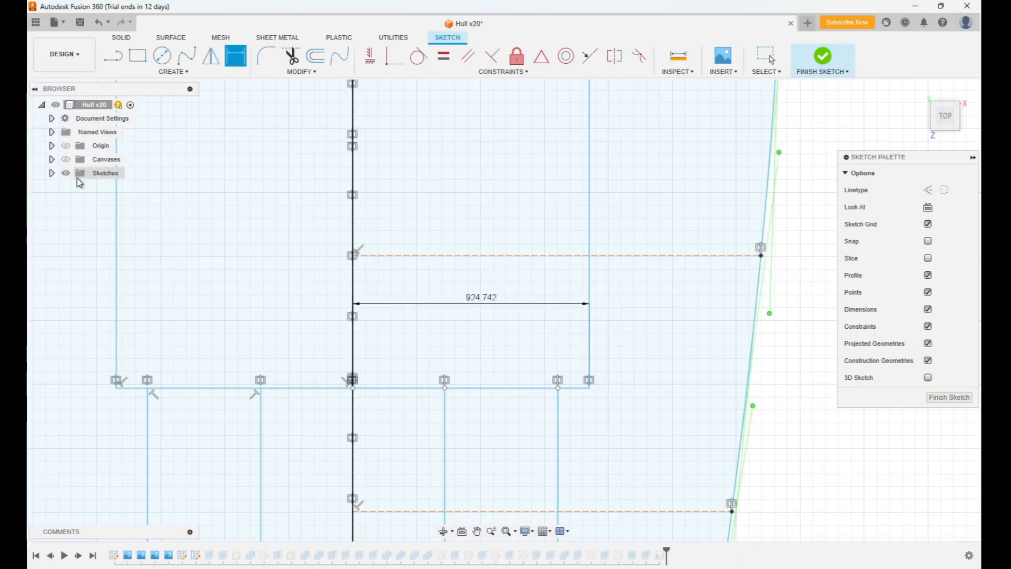
Finish the sketch and show the bodies, hull and gunwale again with the canvases hidden.
{"action": "left_click", "coordinate": [67, 160]}
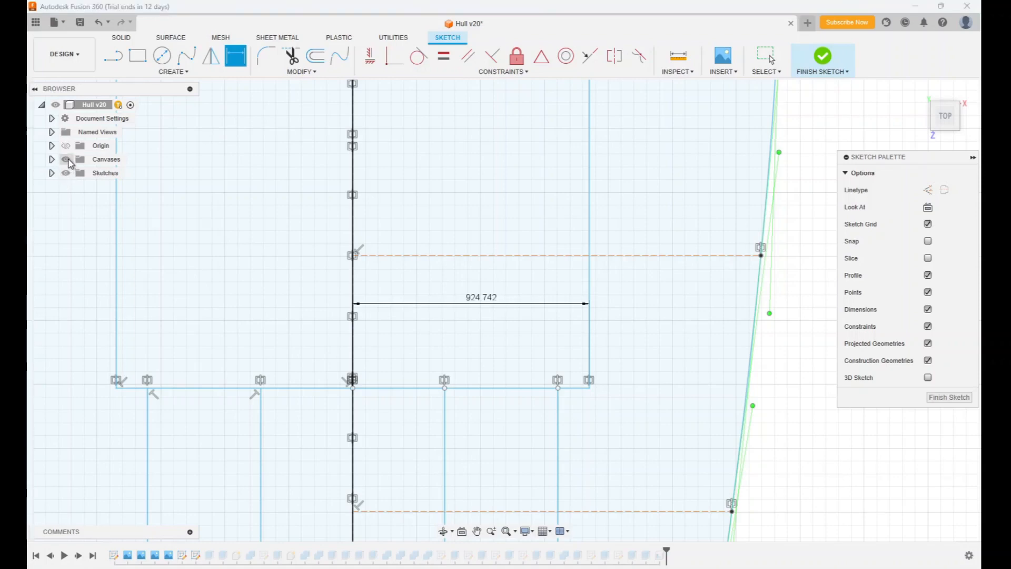
{"action": "left_click", "coordinate": [825, 70]}
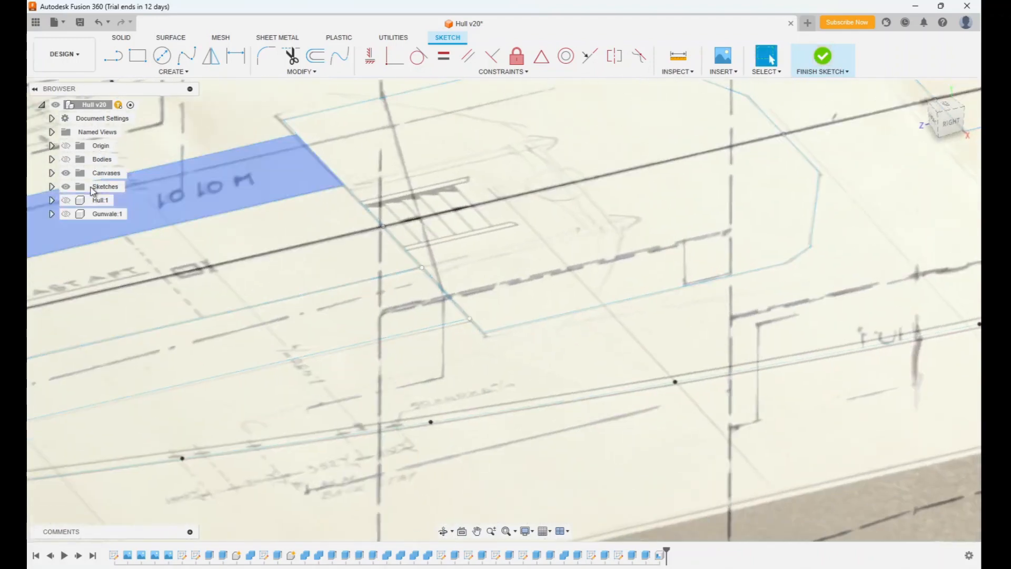
{"action": "left_click", "coordinate": [66, 173]}
{"action": "left_click", "coordinate": [66, 160]}
{"action": "left_click", "coordinate": [66, 200]}
{"action": "left_click", "coordinate": [66, 213]}
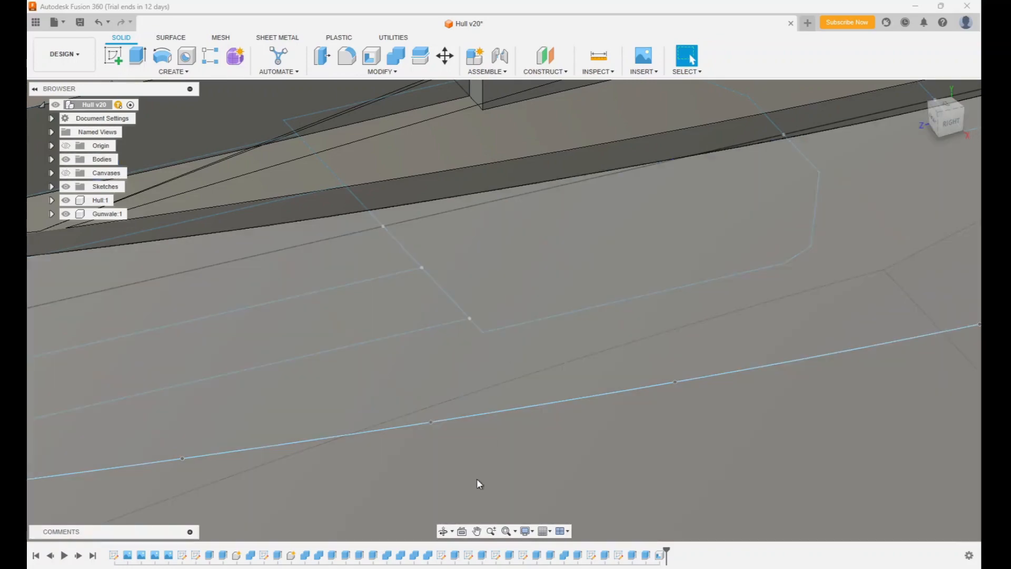
Pin the Change Parameters command to the toolbar and use it to review the model's parameters.
{"action": "left_click", "coordinate": [506, 530]}
{"action": "scroll", "coordinate": [627, 295], "scroll_direction": "up", "scroll_amount": 2}
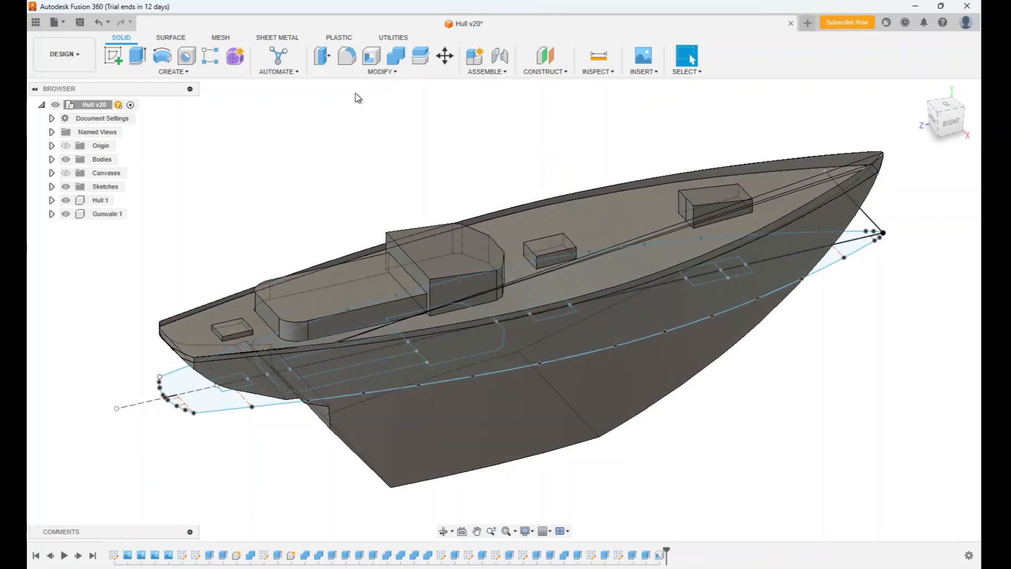
{"action": "left_click", "coordinate": [381, 71]}
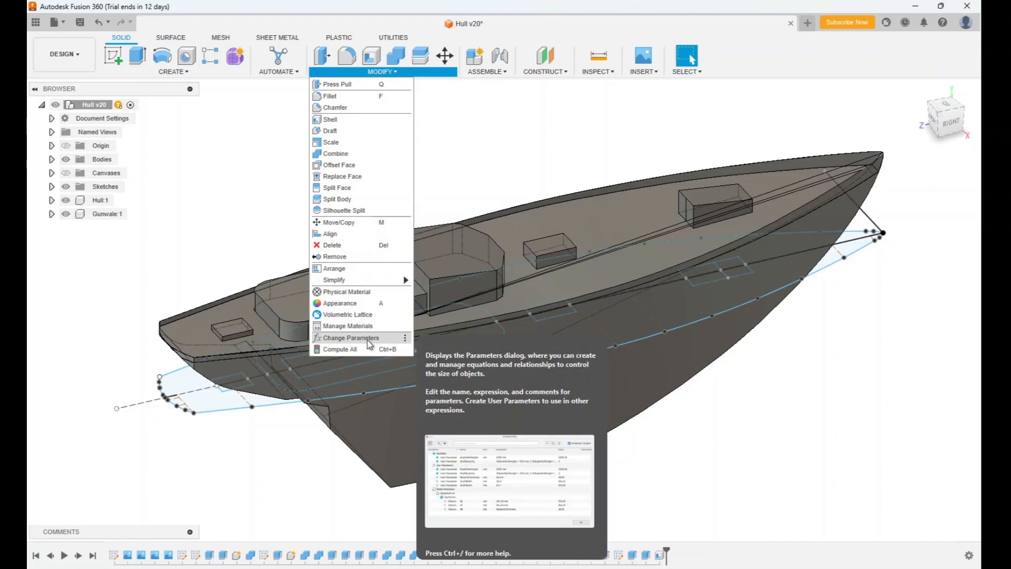
{"action": "left_click", "coordinate": [405, 338]}
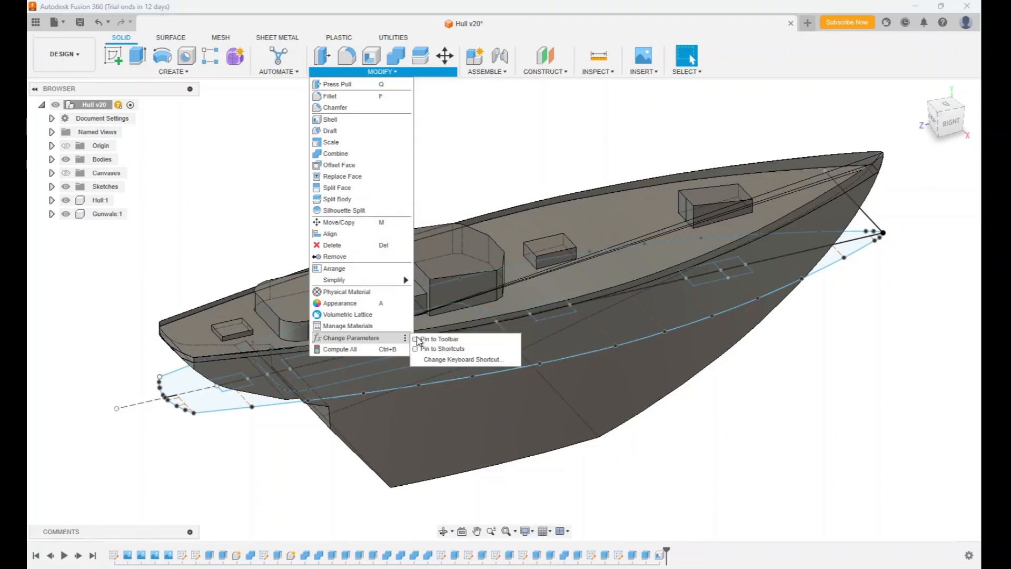
{"action": "left_click", "coordinate": [416, 339]}
{"action": "mouse_move", "coordinate": [511, 72]}
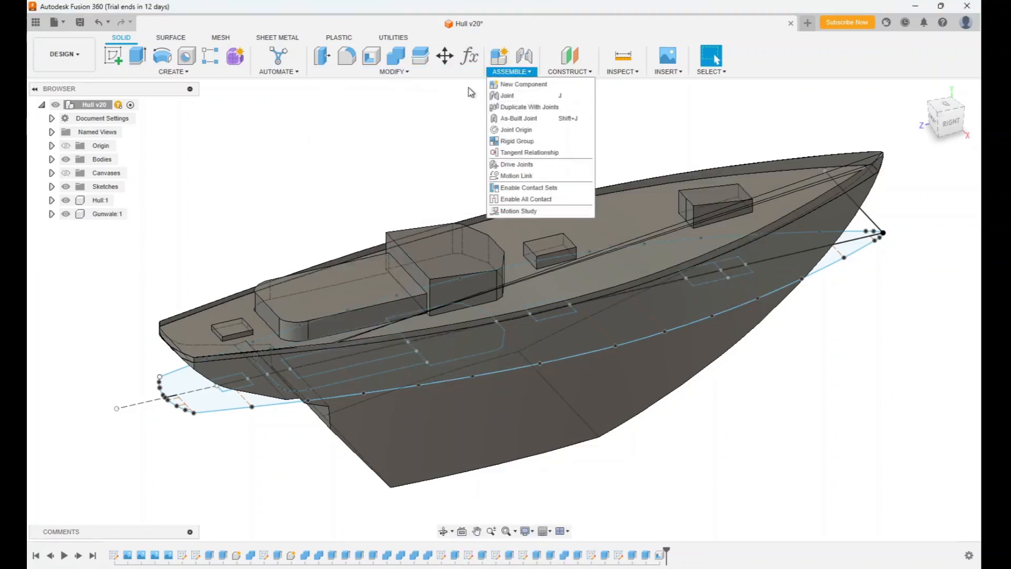
{"action": "left_click", "coordinate": [469, 56]}
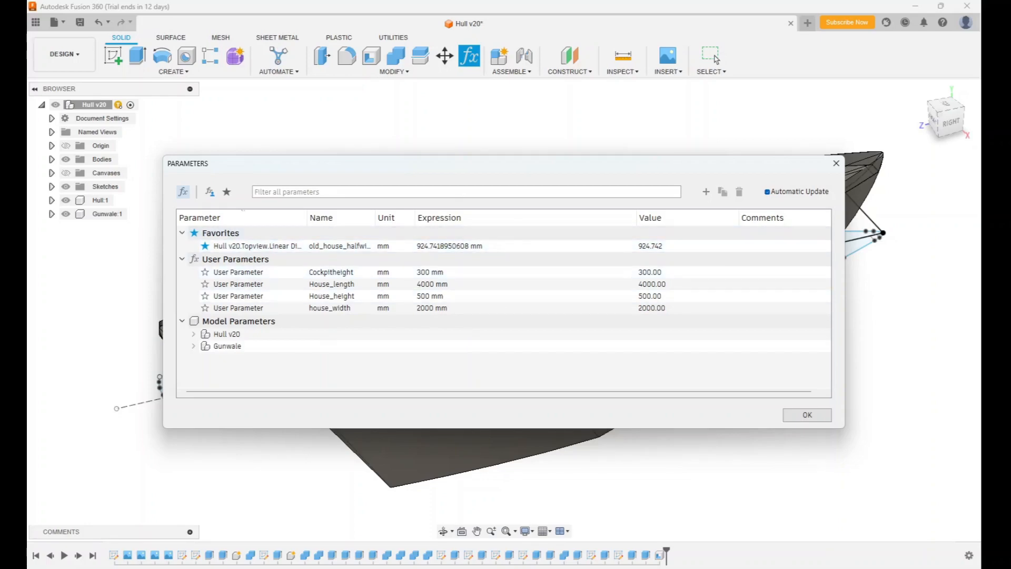
{"action": "left_click", "coordinate": [717, 59]}
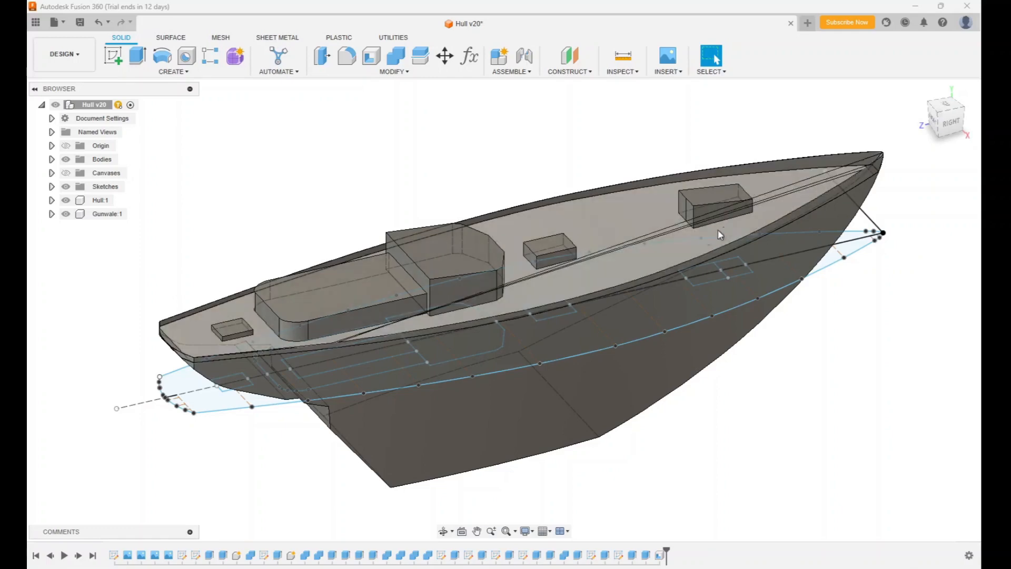
Hide the gunwale component and the Deckhouse and Centerhatch bodies, leaving the hull and cockpit visible.
{"action": "left_click", "coordinate": [65, 217]}
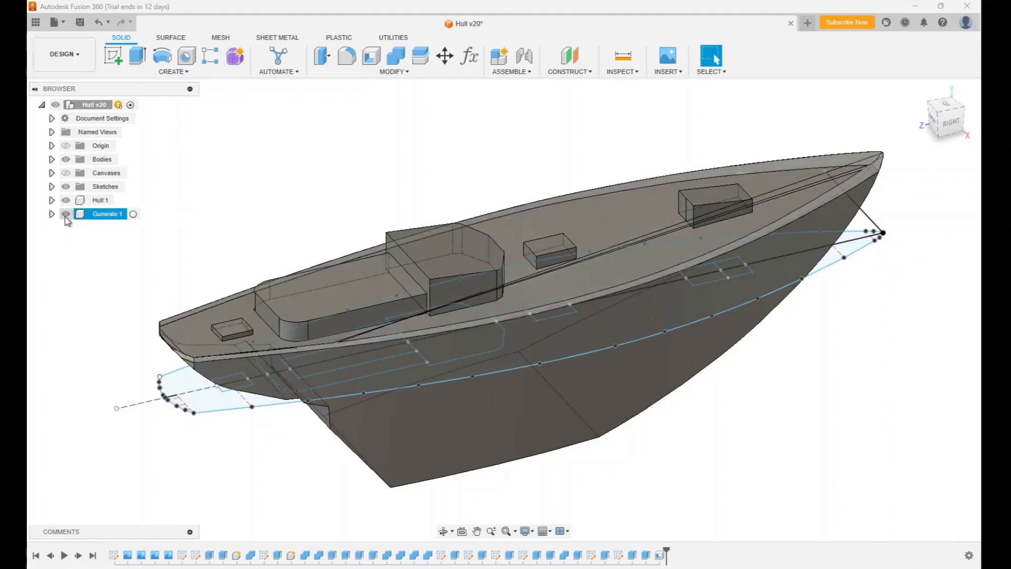
{"action": "left_click", "coordinate": [66, 214]}
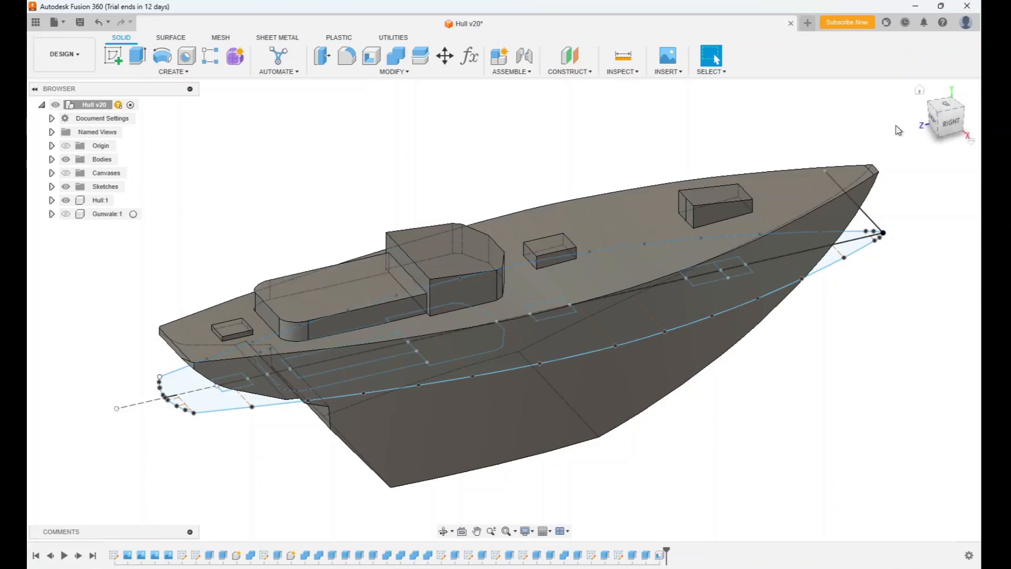
{"action": "middle_click_drag", "start_coordinate": [504, 309], "coordinate": [445, 323], "text": "shift"}
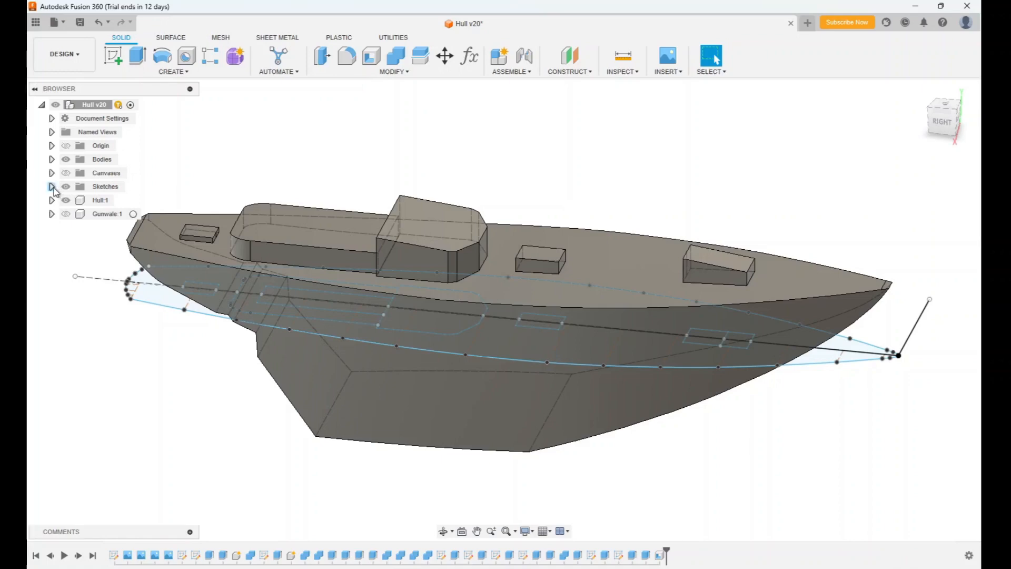
{"action": "left_click", "coordinate": [52, 187]}
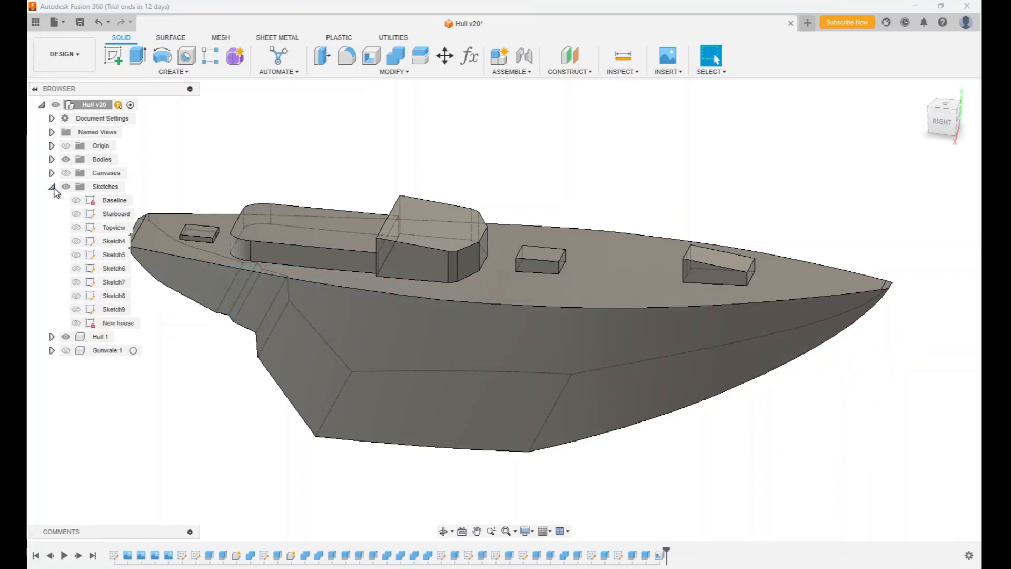
{"action": "left_click", "coordinate": [52, 187]}
{"action": "left_click", "coordinate": [53, 159]}
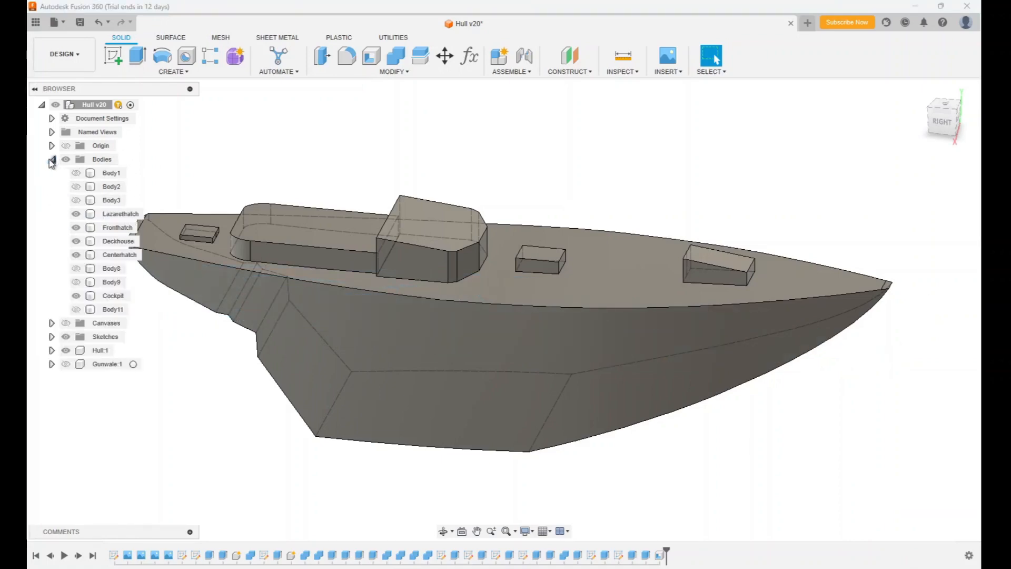
{"action": "left_click", "coordinate": [75, 242]}
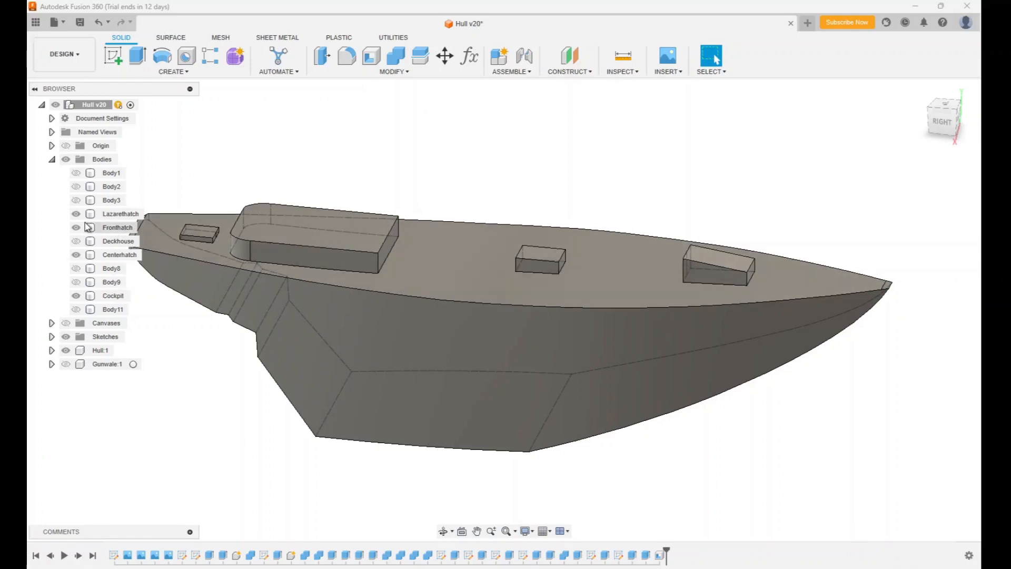
{"action": "left_click", "coordinate": [76, 255]}
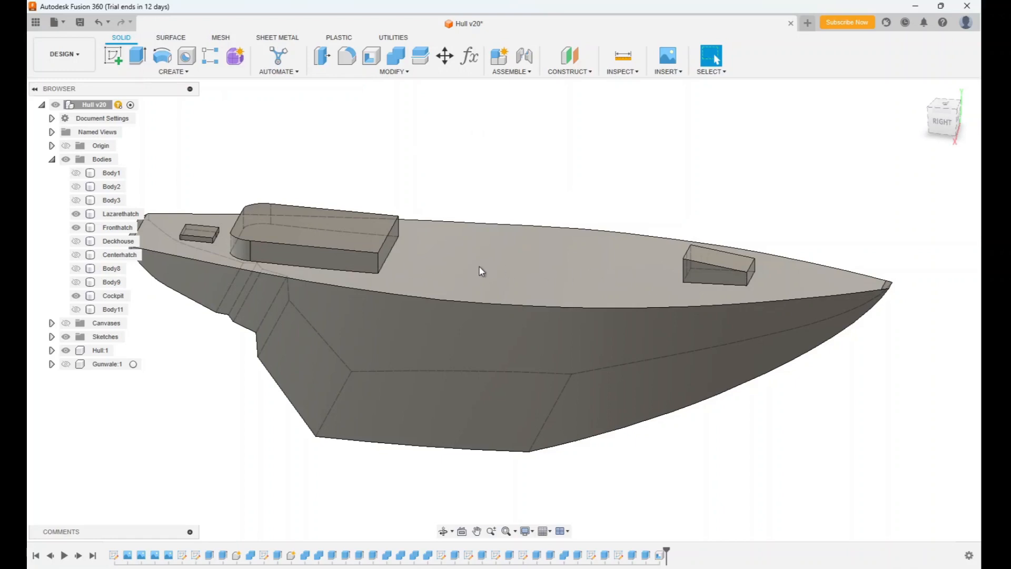
Create a construction plane at 90 degrees through the cockpit body's lower forward edge.
{"action": "left_click", "coordinate": [592, 74]}
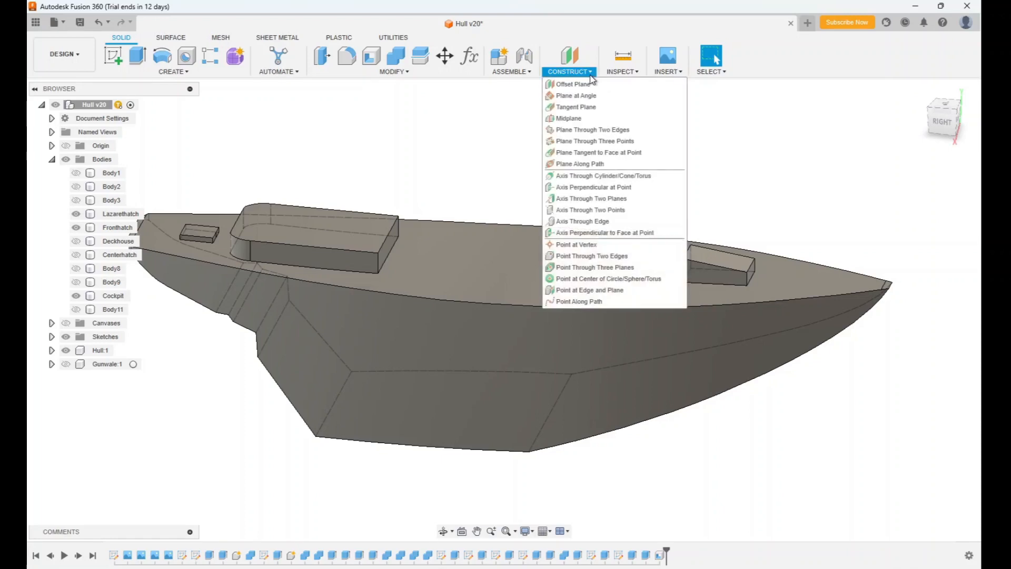
{"action": "left_click", "coordinate": [572, 97]}
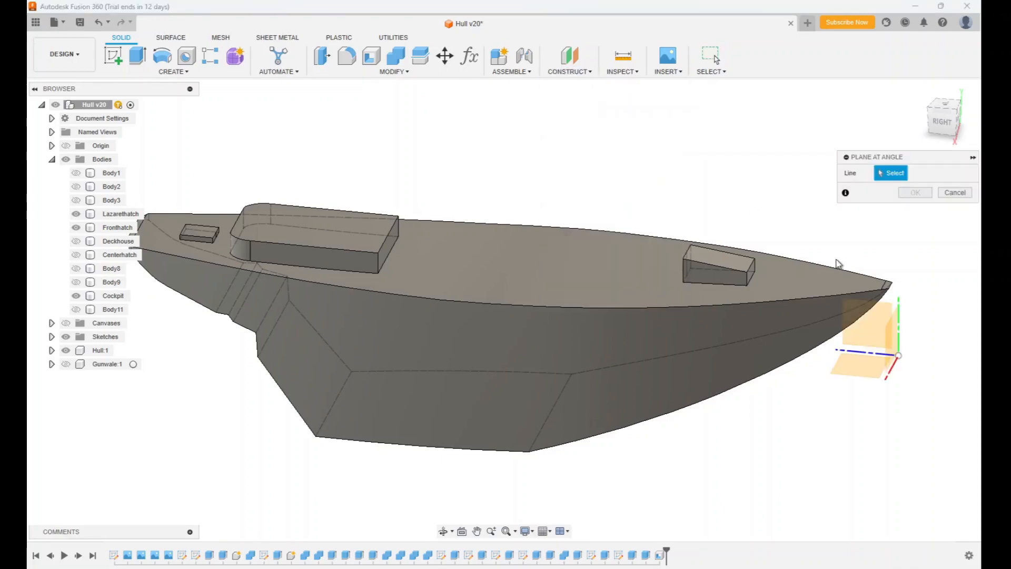
{"action": "left_click", "coordinate": [388, 259]}
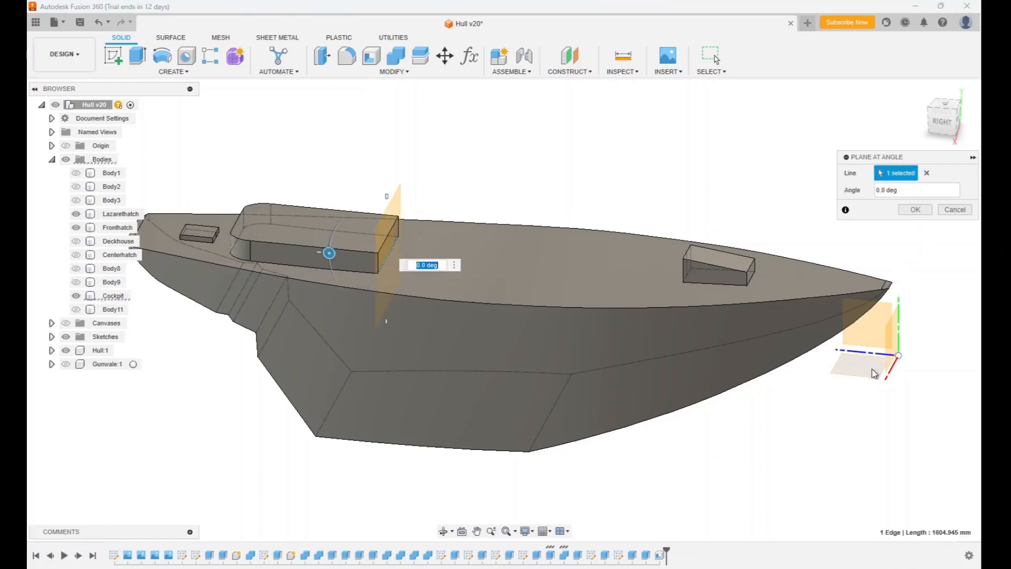
{"action": "type", "text": "90"}
{"action": "key", "text": "Return"}
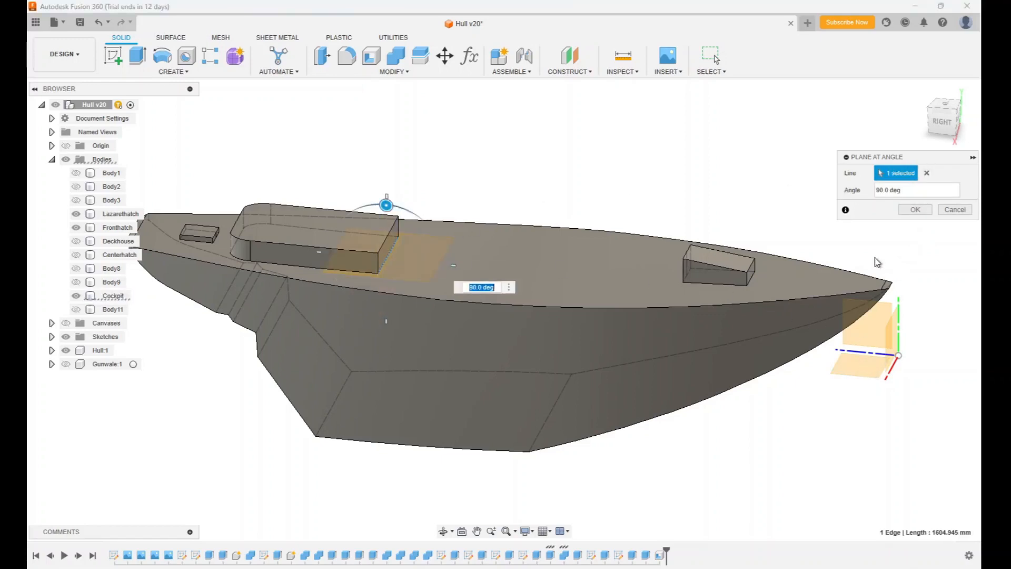
{"action": "left_click", "coordinate": [915, 209]}
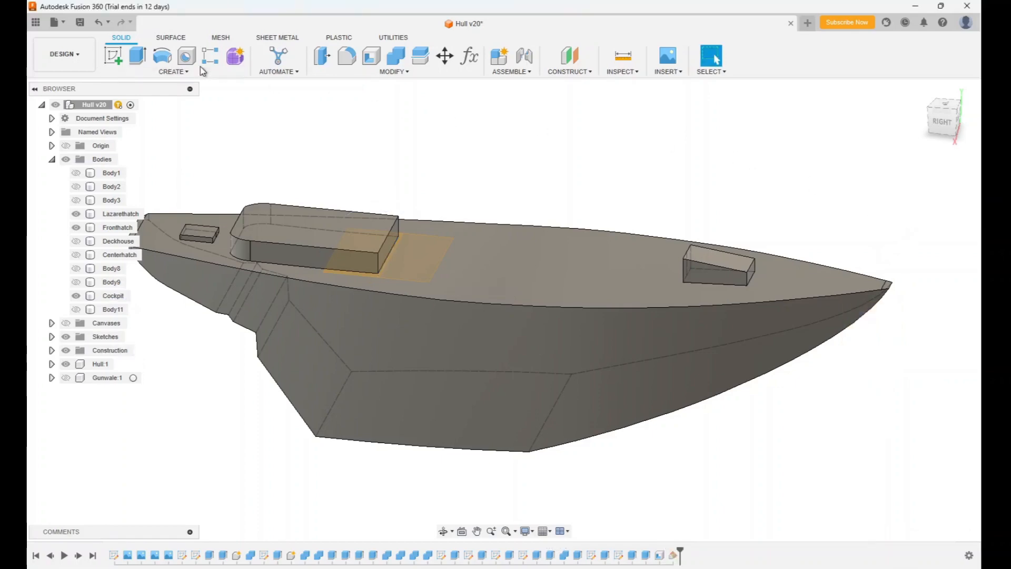
Start a sketch on the new plane and draw a line along the cockpit's forward edge, centreline to starboard, with length old_house_halfwidth.
{"action": "left_click", "coordinate": [112, 55]}
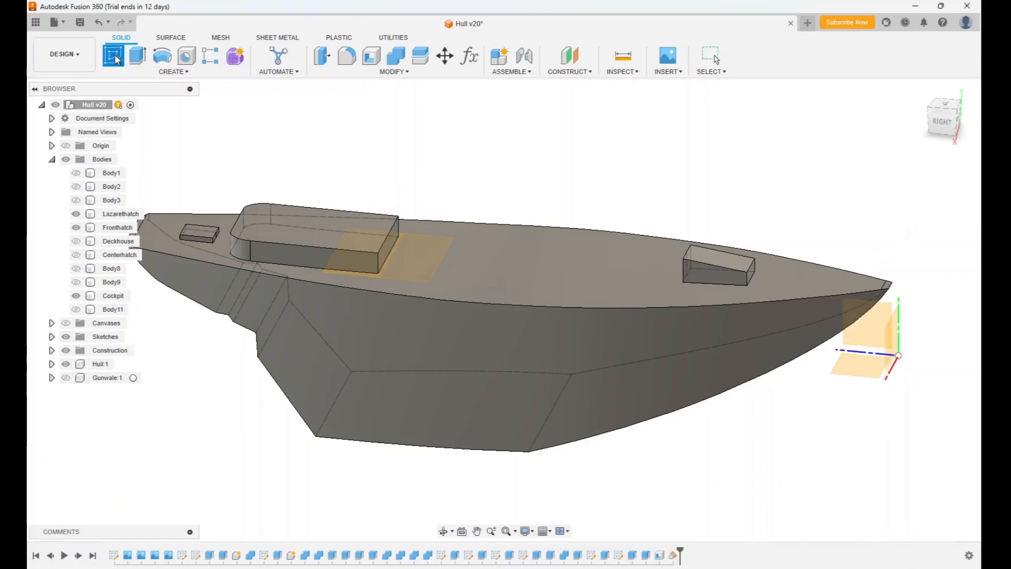
{"action": "left_click", "coordinate": [391, 265]}
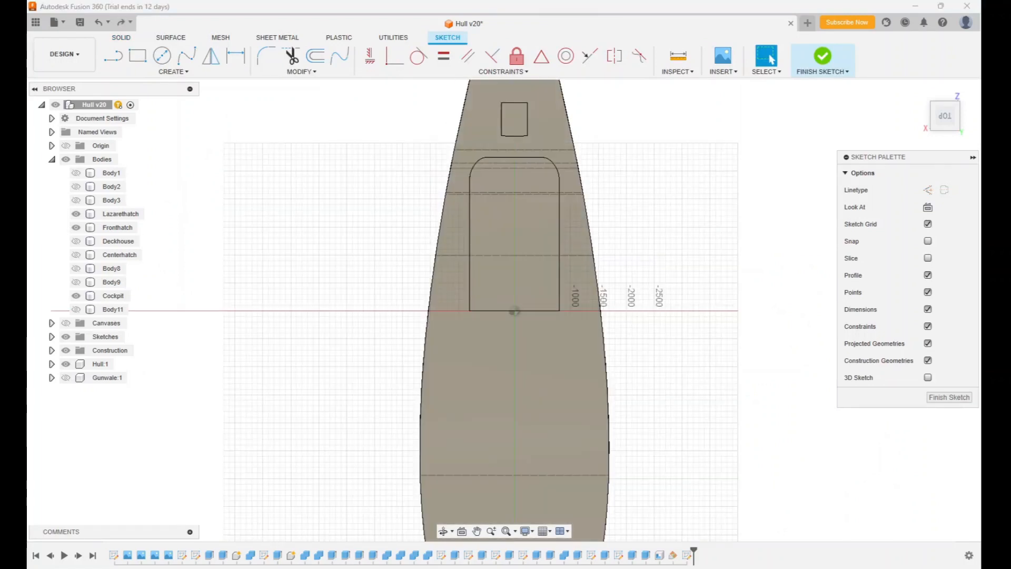
{"action": "left_click", "coordinate": [114, 60]}
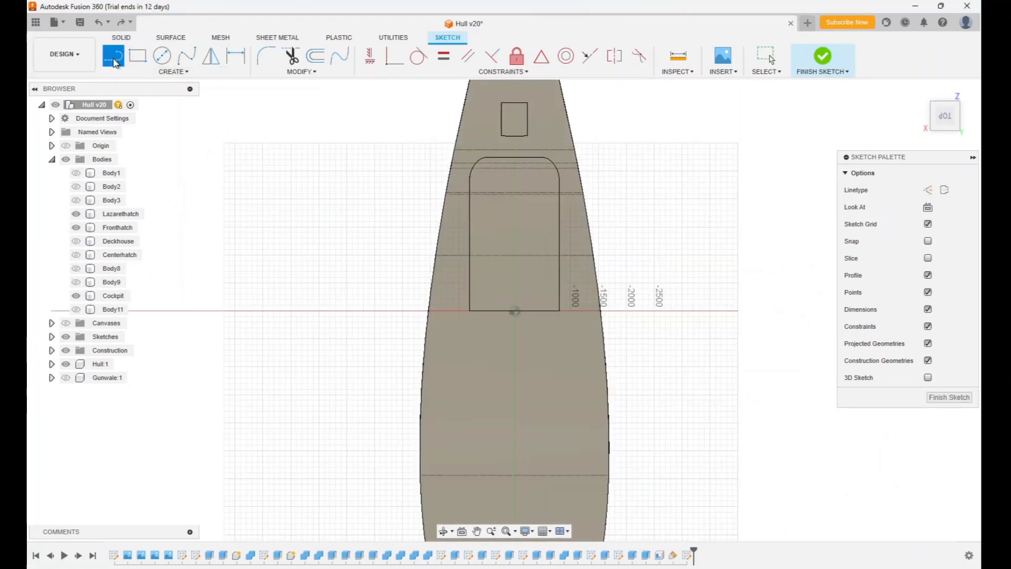
{"action": "left_click", "coordinate": [514, 314]}
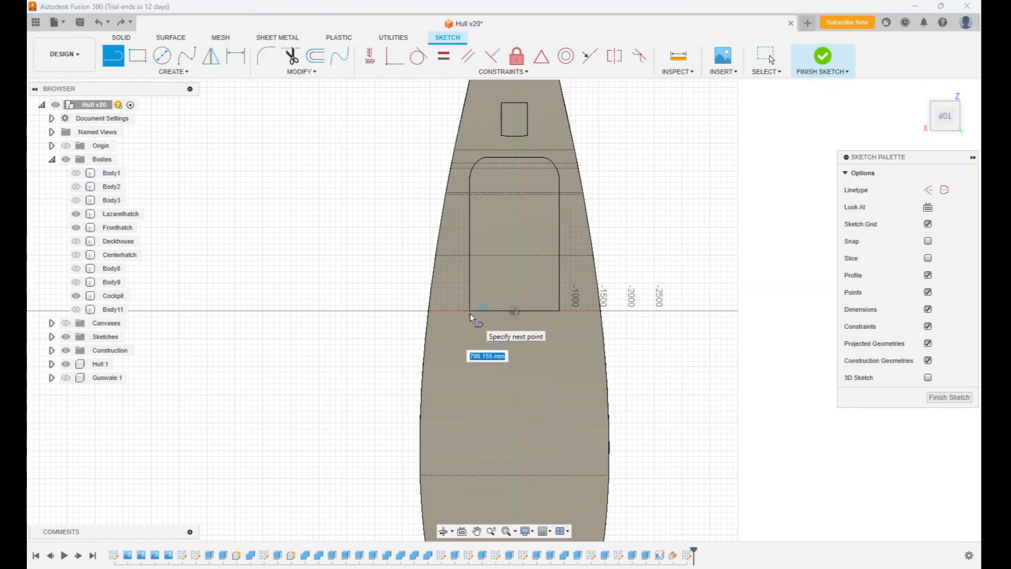
{"action": "type", "text": "ol"}
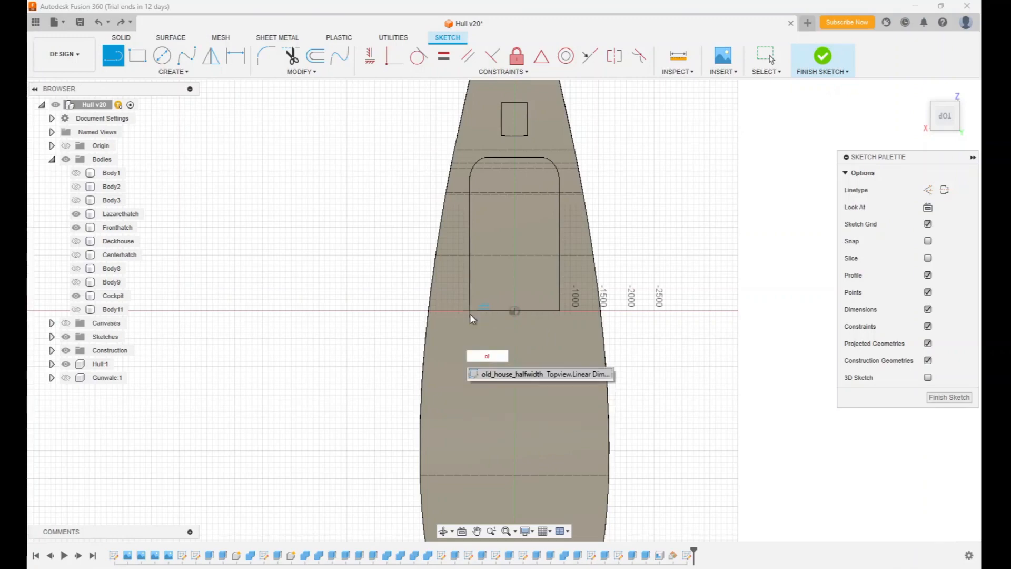
{"action": "left_click", "coordinate": [502, 374]}
{"action": "key", "text": "Tab"}
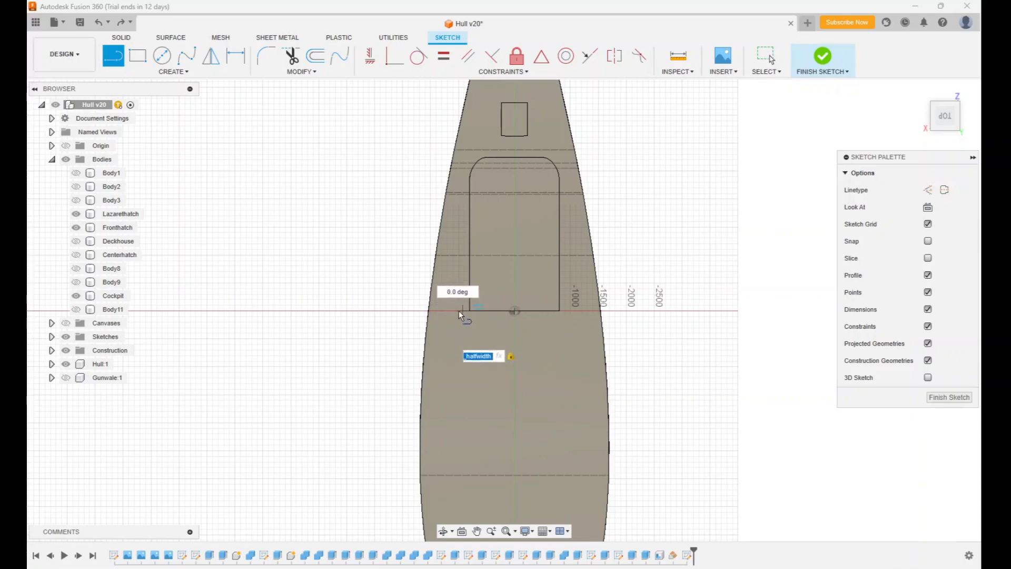
{"action": "left_click", "coordinate": [459, 311]}
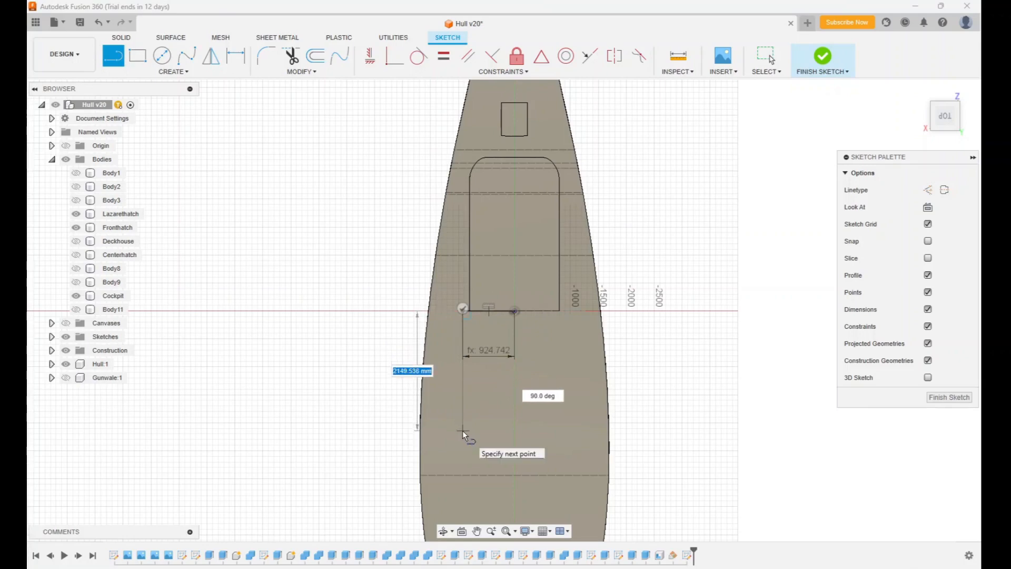
Draw the house's side line straight forward from the starboard end, with its length set to the House_length parameter.
{"action": "type", "text": "hou"}
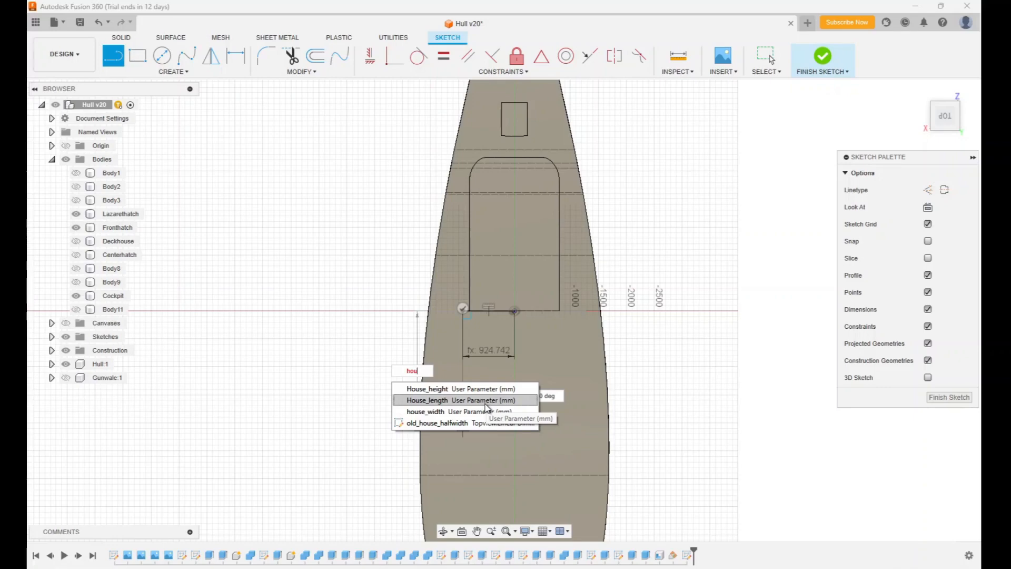
{"action": "left_click", "coordinate": [486, 404]}
{"action": "key", "text": "Tab"}
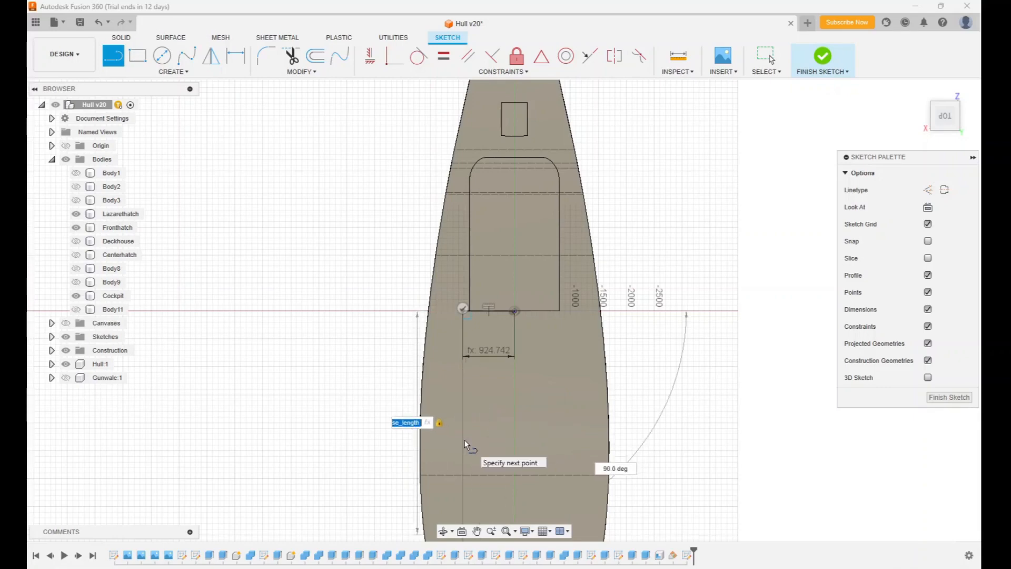
{"action": "left_click", "coordinate": [465, 441]}
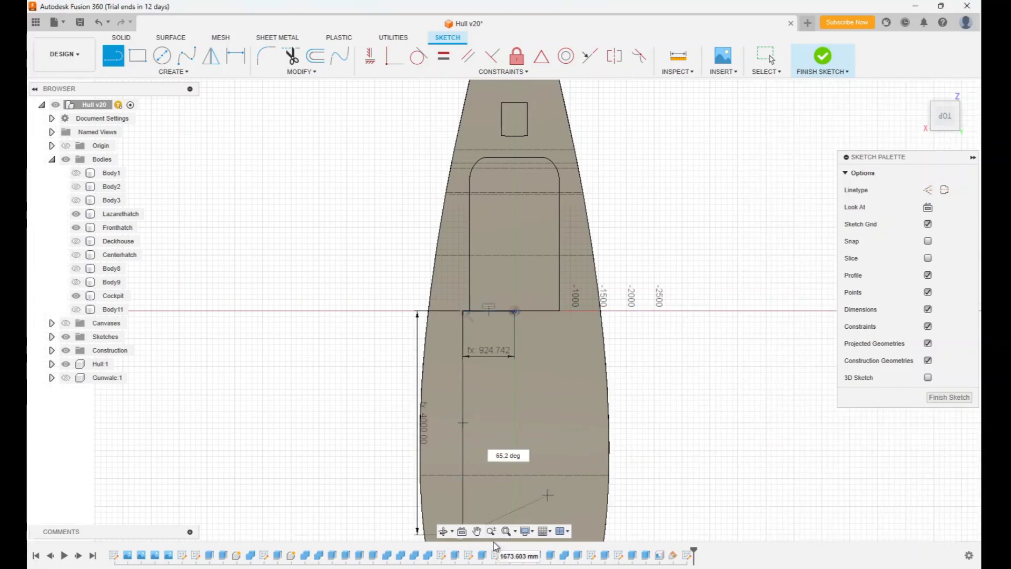
{"action": "left_click", "coordinate": [477, 531]}
{"action": "left_click_drag", "start_coordinate": [550, 460], "coordinate": [555, 282]}
{"action": "key", "text": "Escape"}
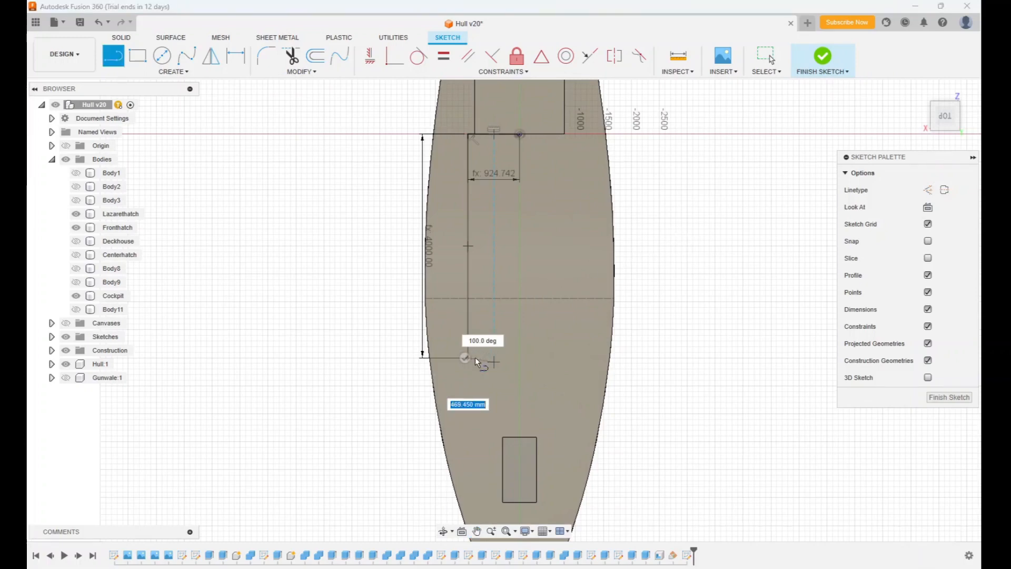
{"action": "left_click", "coordinate": [467, 358]}
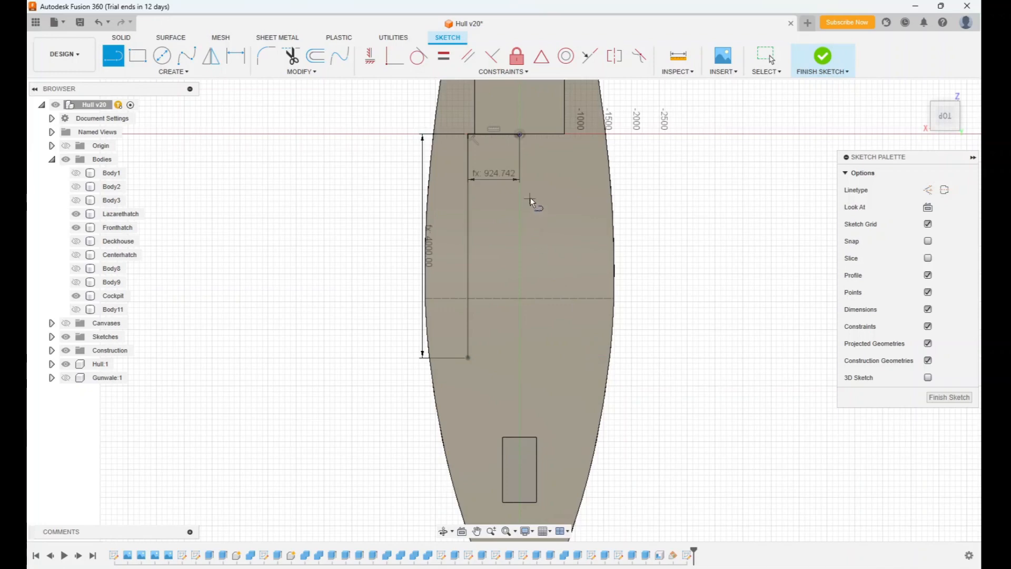
Draw the house's forward edge from the side line's forward end square across to the centreline.
{"action": "left_click", "coordinate": [118, 64]}
{"action": "left_click", "coordinate": [469, 358]}
{"action": "left_click", "coordinate": [520, 359]}
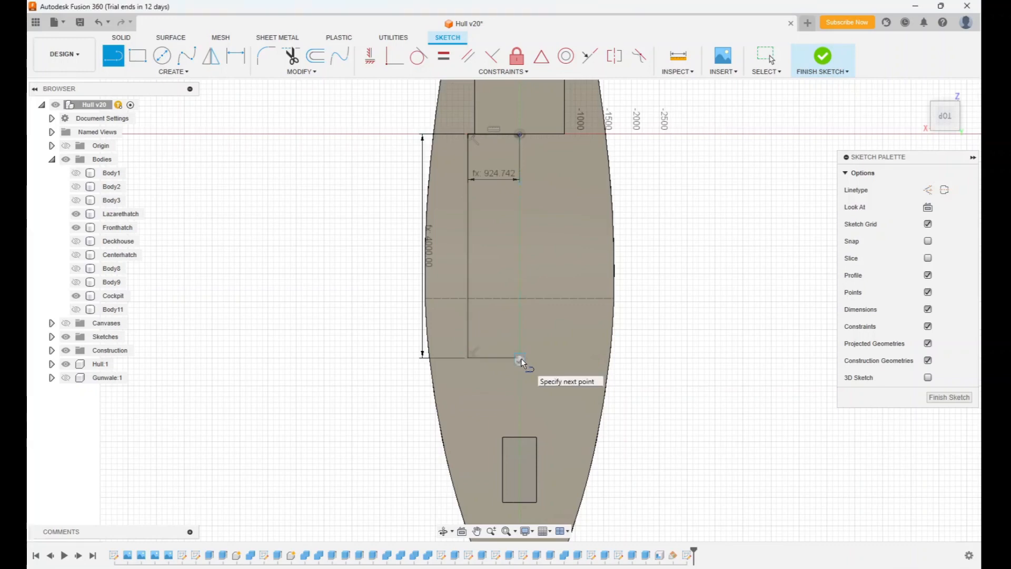
{"action": "left_click", "coordinate": [520, 134]}
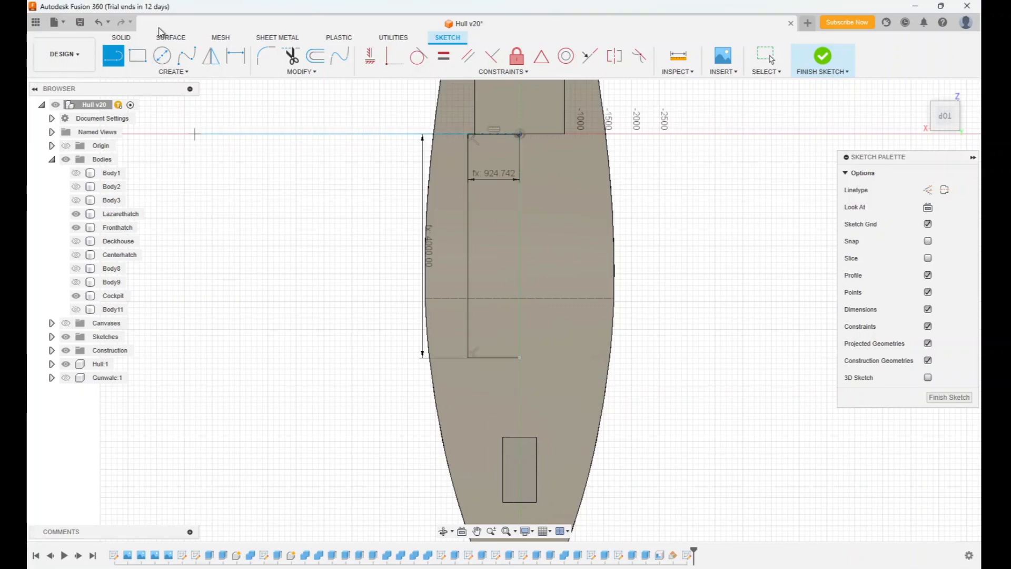
Mirror the three house outline lines across the Baseline sketch's centreline and finish the sketch.
{"action": "left_click", "coordinate": [187, 72]}
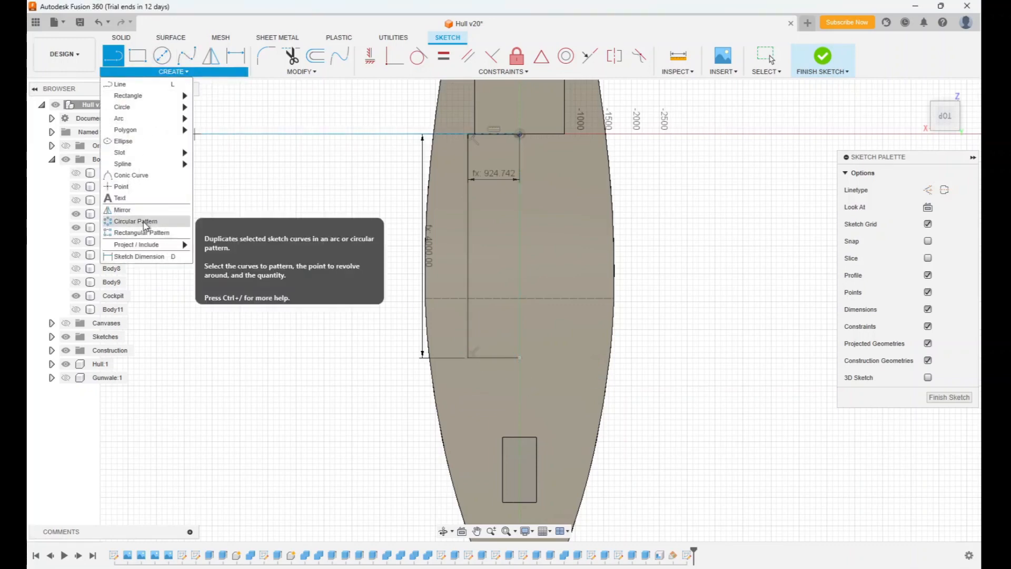
{"action": "left_click", "coordinate": [124, 212]}
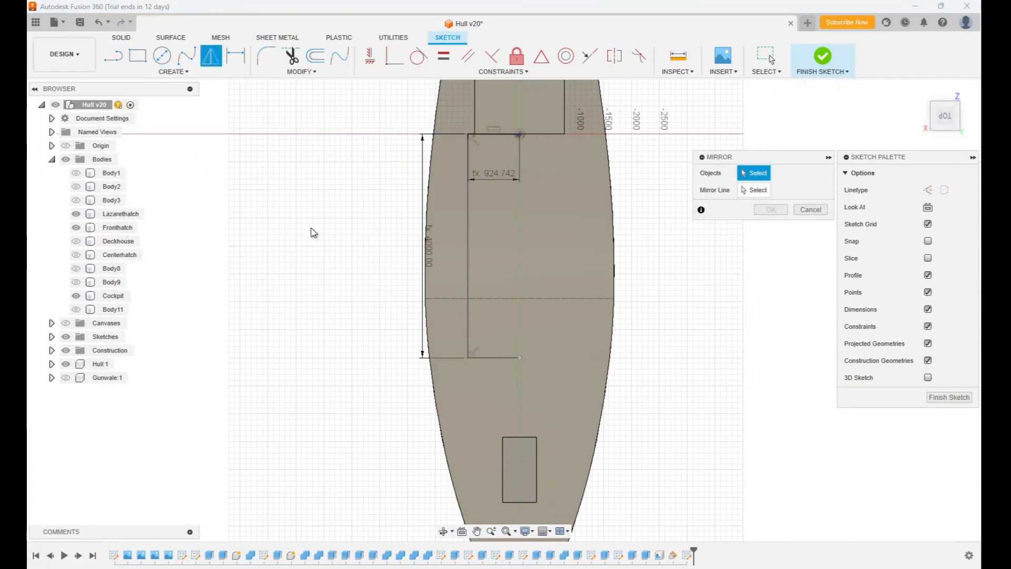
{"action": "left_click", "coordinate": [468, 202]}
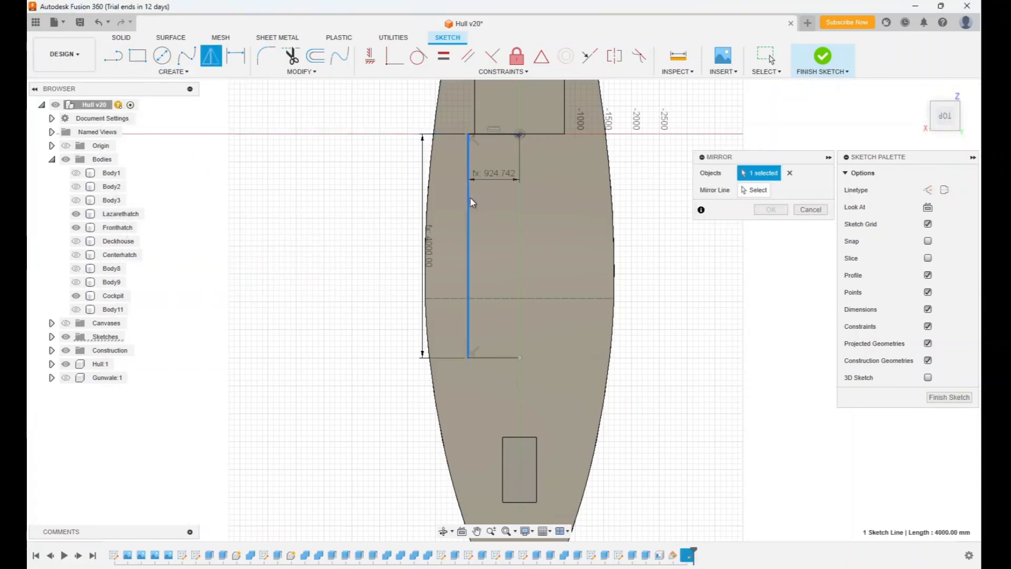
{"action": "left_click", "coordinate": [494, 134]}
{"action": "left_click", "coordinate": [498, 357]}
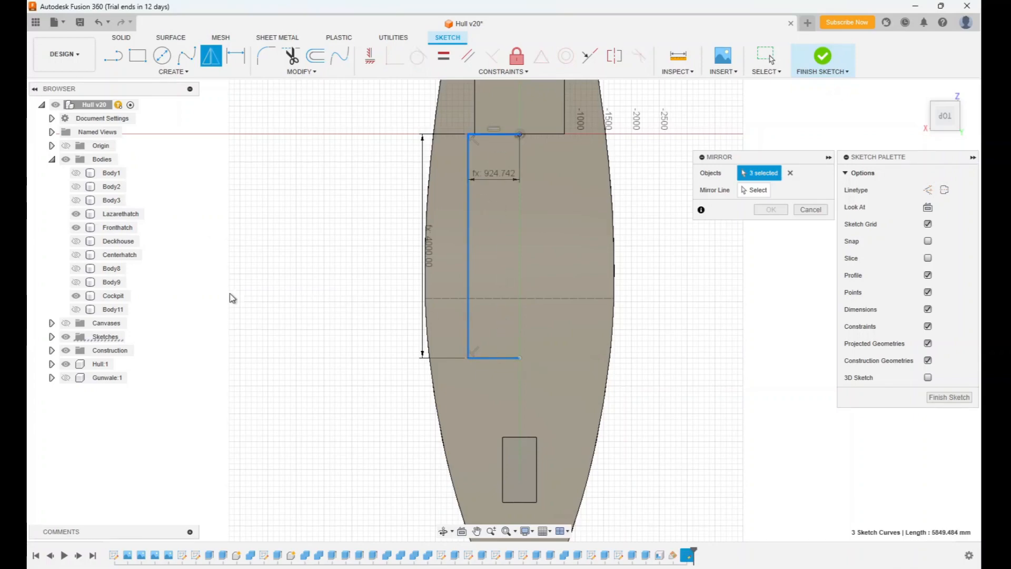
{"action": "left_click", "coordinate": [51, 337]}
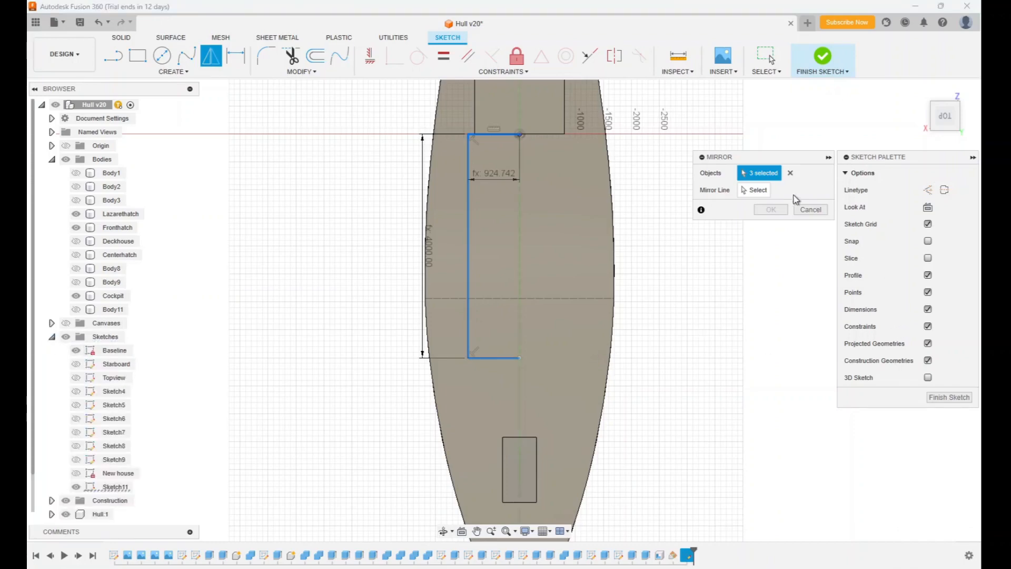
{"action": "left_click", "coordinate": [753, 191]}
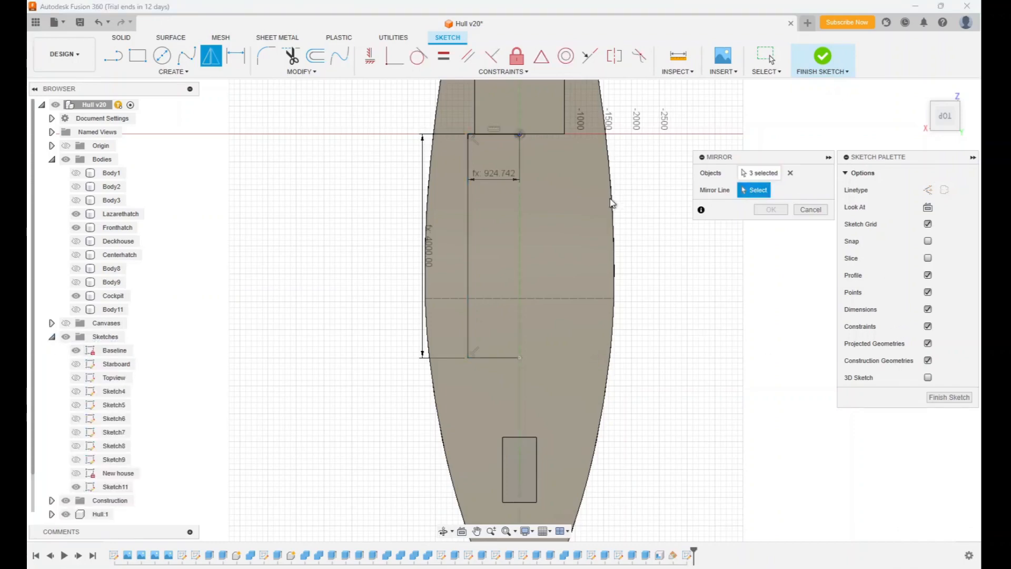
{"action": "left_click", "coordinate": [520, 230]}
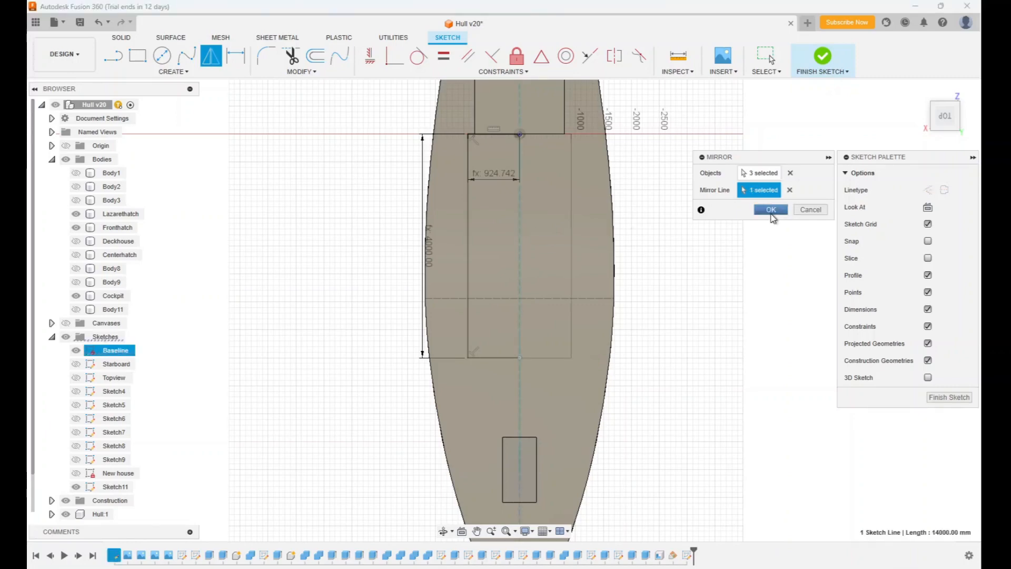
{"action": "left_click", "coordinate": [771, 210]}
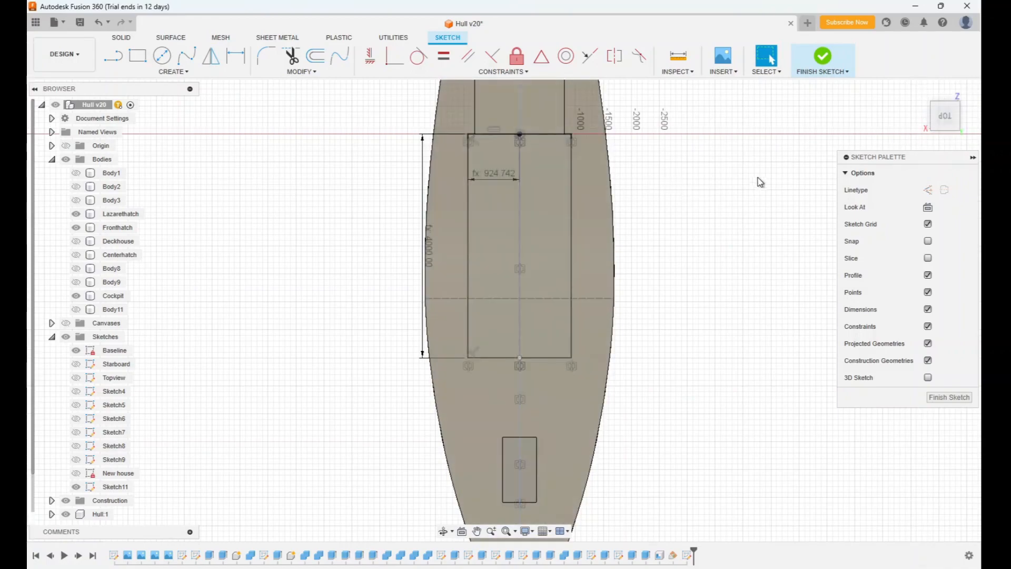
{"action": "mouse_move", "coordinate": [946, 115]}
{"action": "left_mouse_down"}
{"action": "mouse_move", "coordinate": [956, 117]}
{"action": "mouse_move", "coordinate": [938, 130]}
{"action": "left_mouse_up"}
{"action": "scroll", "coordinate": [470, 199], "scroll_direction": "down", "scroll_amount": 1}
{"action": "scroll", "coordinate": [470, 199], "scroll_direction": "up", "scroll_amount": 1}
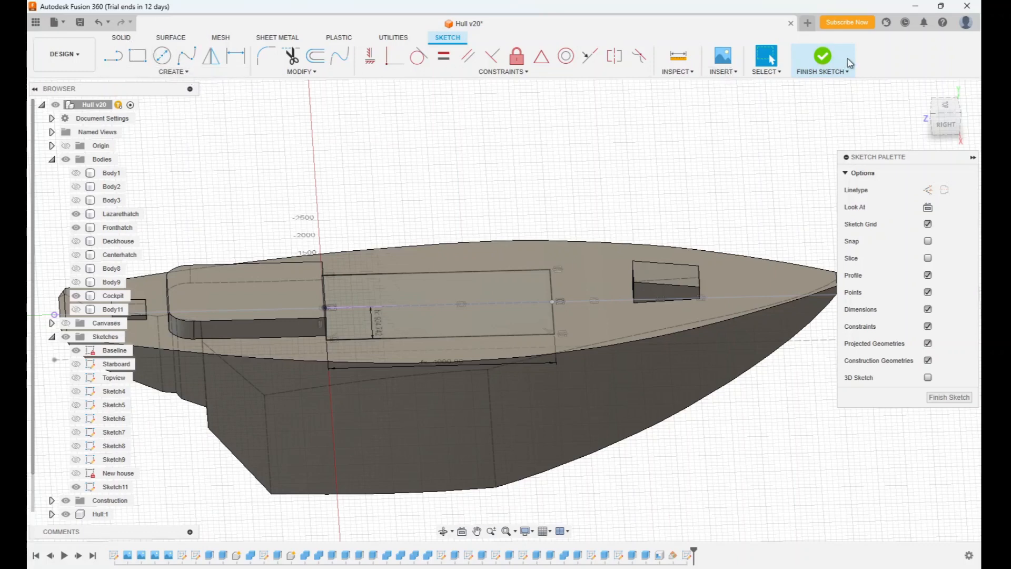
{"action": "left_click", "coordinate": [821, 59]}
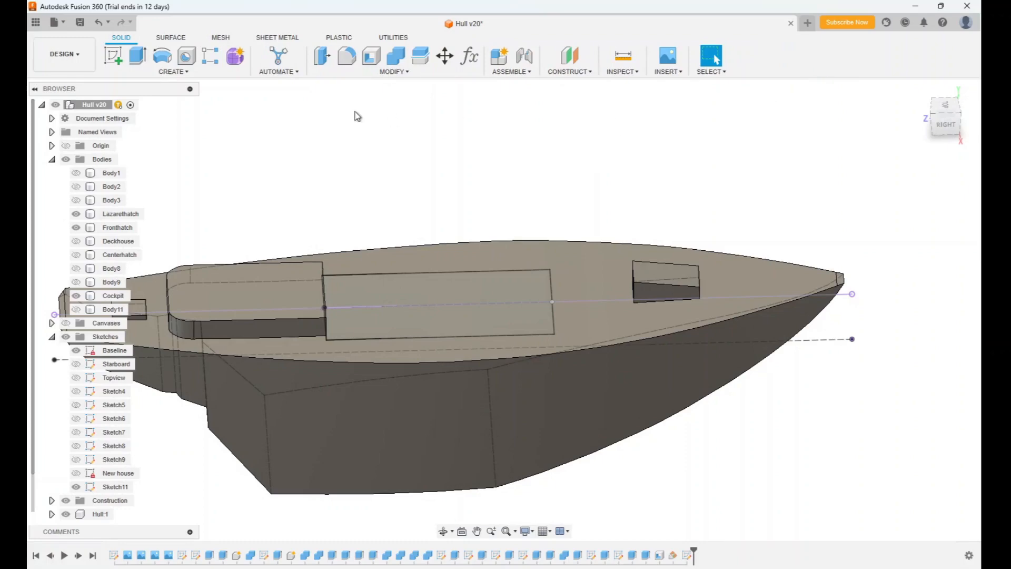
{"action": "left_click", "coordinate": [138, 55]}
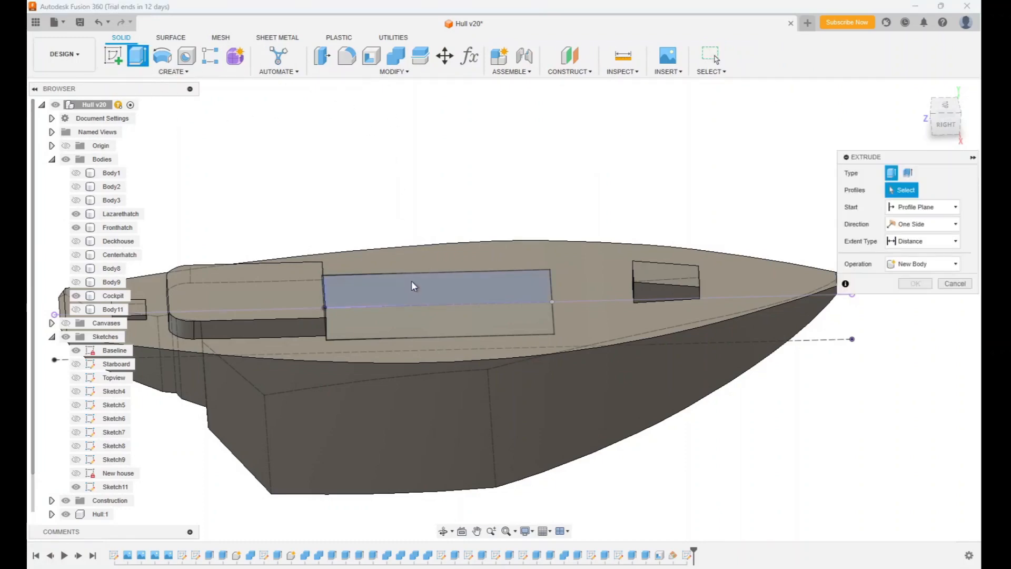
{"action": "left_click", "coordinate": [409, 313]}
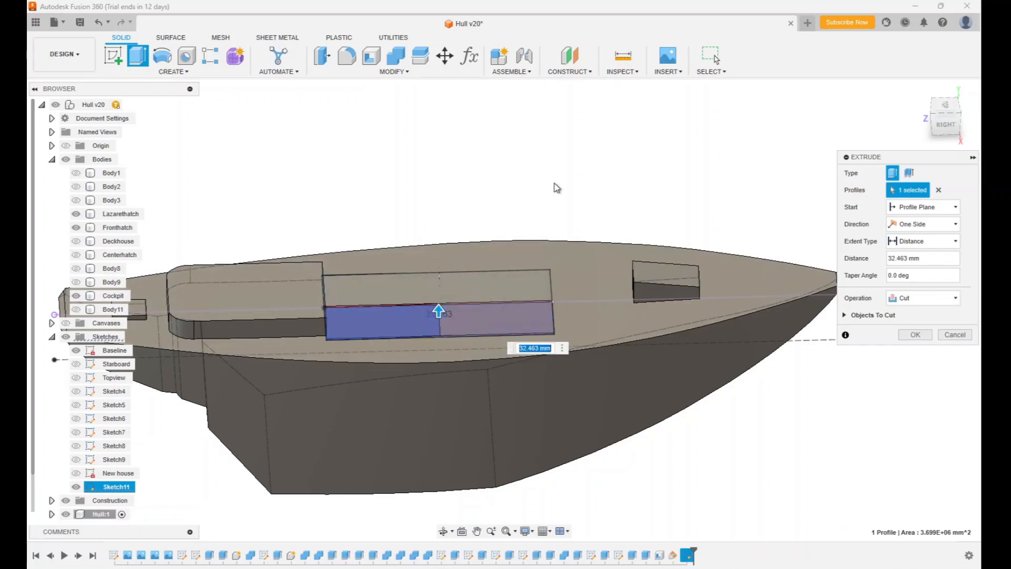
{"action": "left_click", "coordinate": [955, 335]}
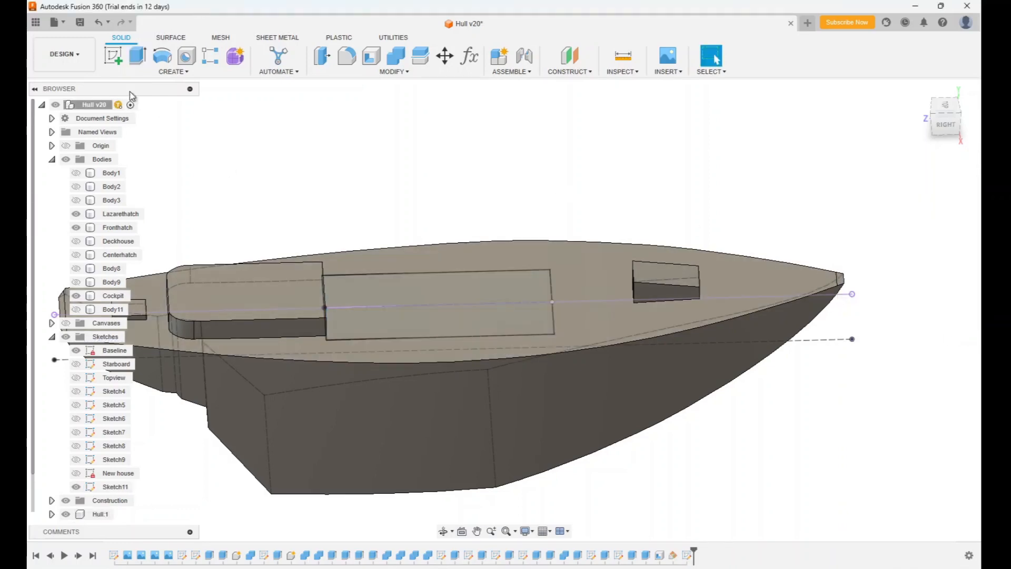
{"action": "left_click", "coordinate": [141, 56]}
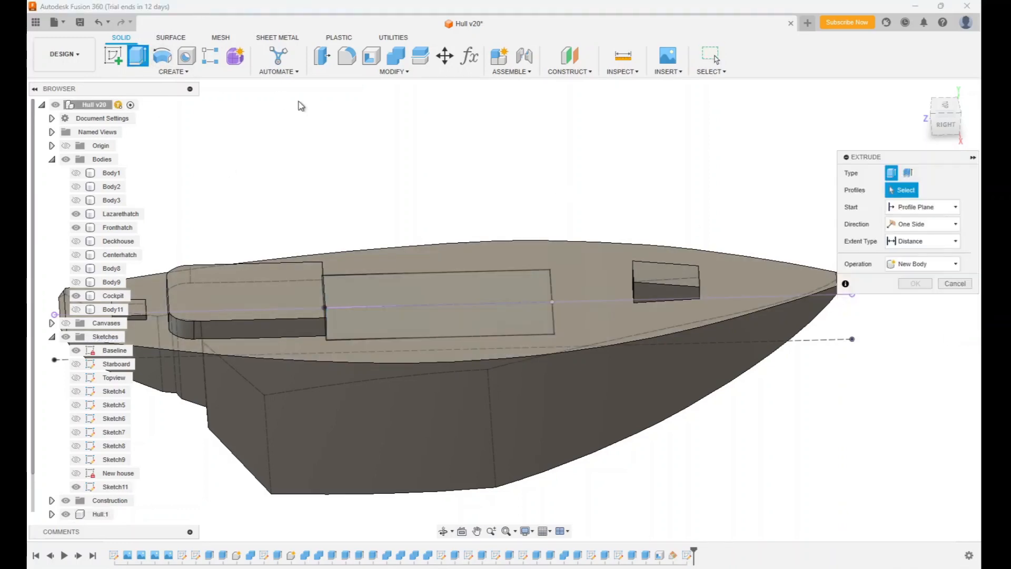
{"action": "left_click", "coordinate": [459, 283]}
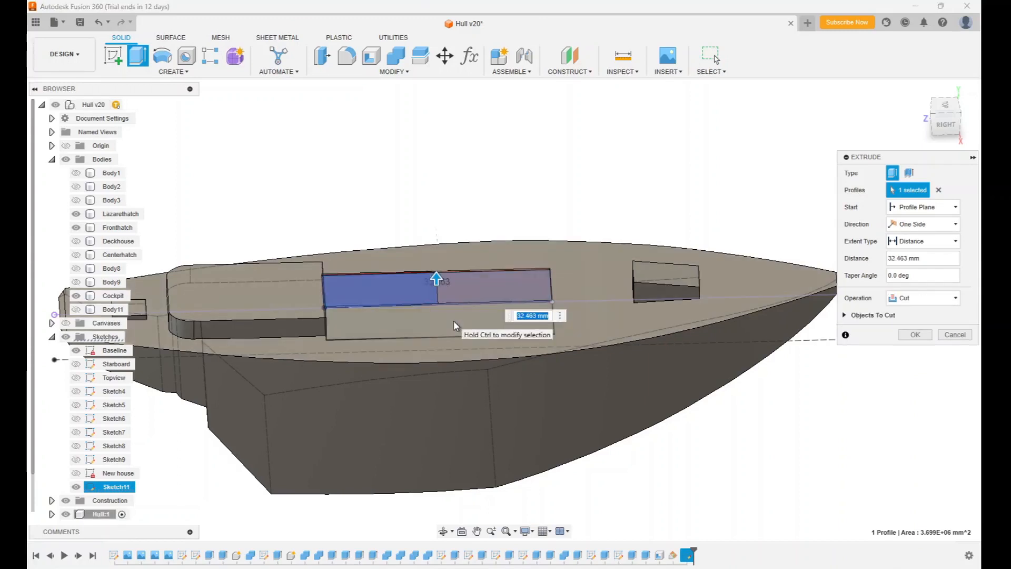
{"action": "left_click", "coordinate": [955, 335]}
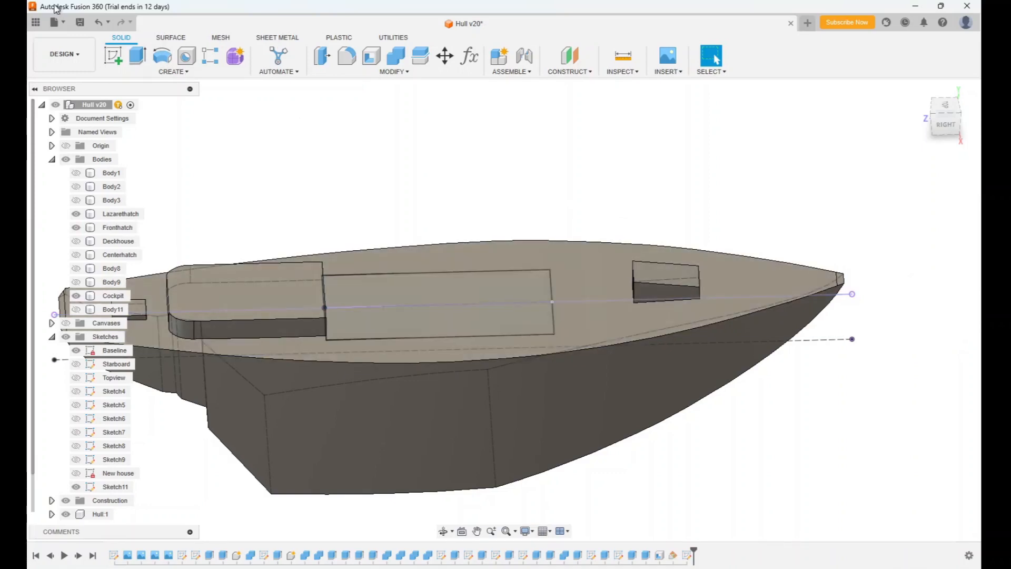
Extrude both halves of the house outline upward by the House_height parameter as a new body.
{"action": "left_click", "coordinate": [138, 57]}
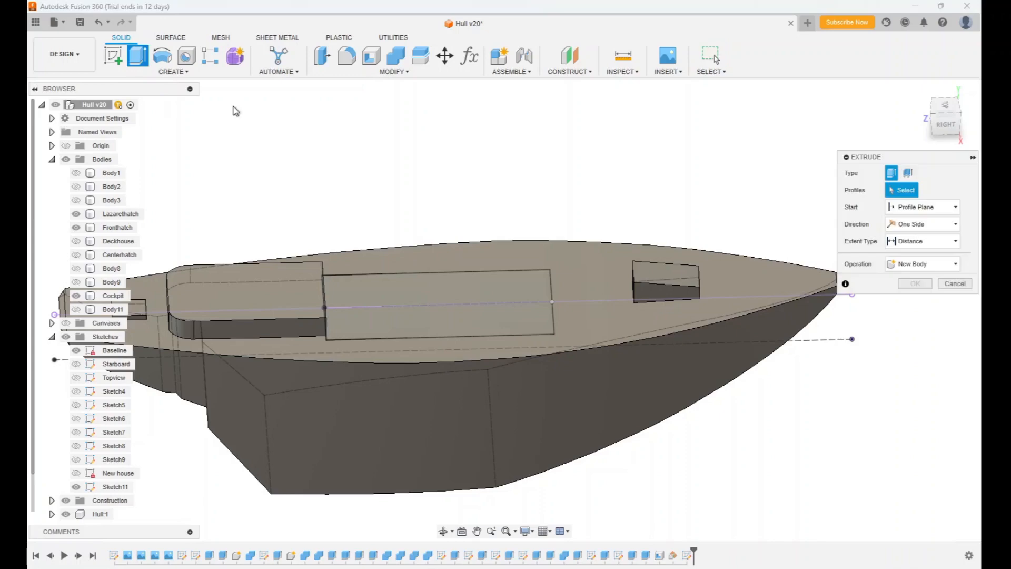
{"action": "left_click", "coordinate": [334, 285]}
{"action": "scroll", "coordinate": [348, 320], "scroll_direction": "up", "scroll_amount": 4}
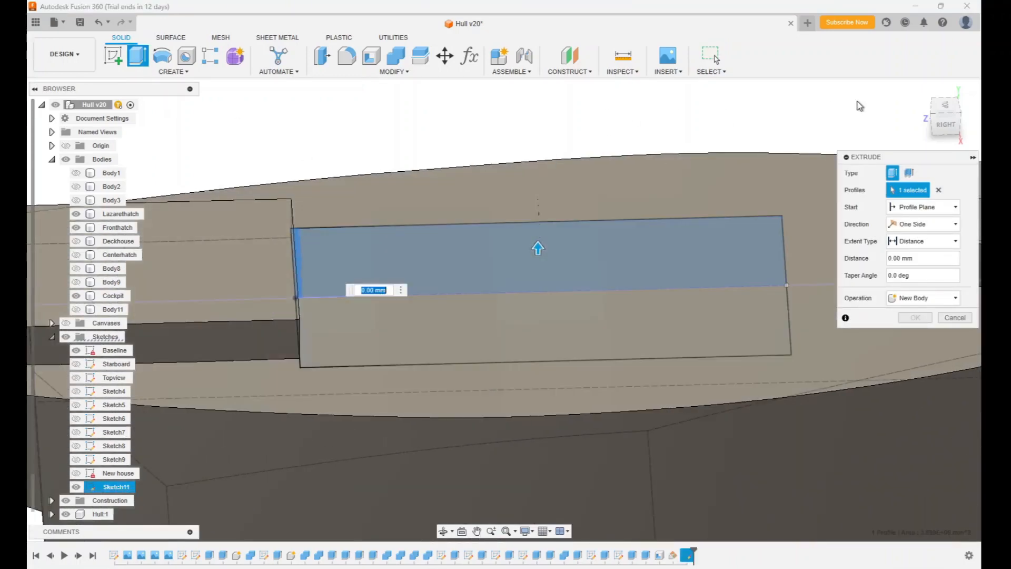
{"action": "left_click", "coordinate": [940, 117]}
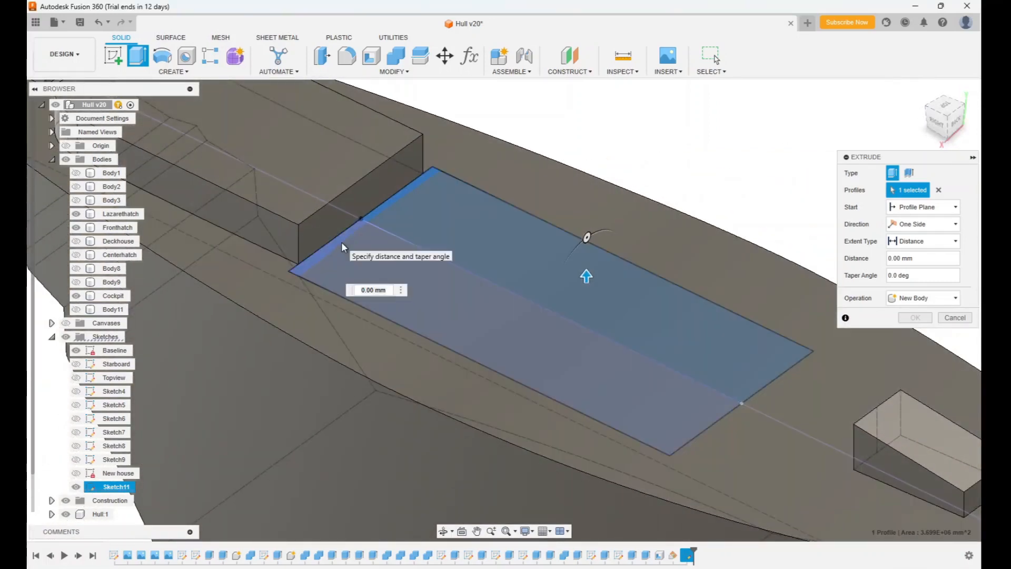
{"action": "left_click", "coordinate": [341, 246]}
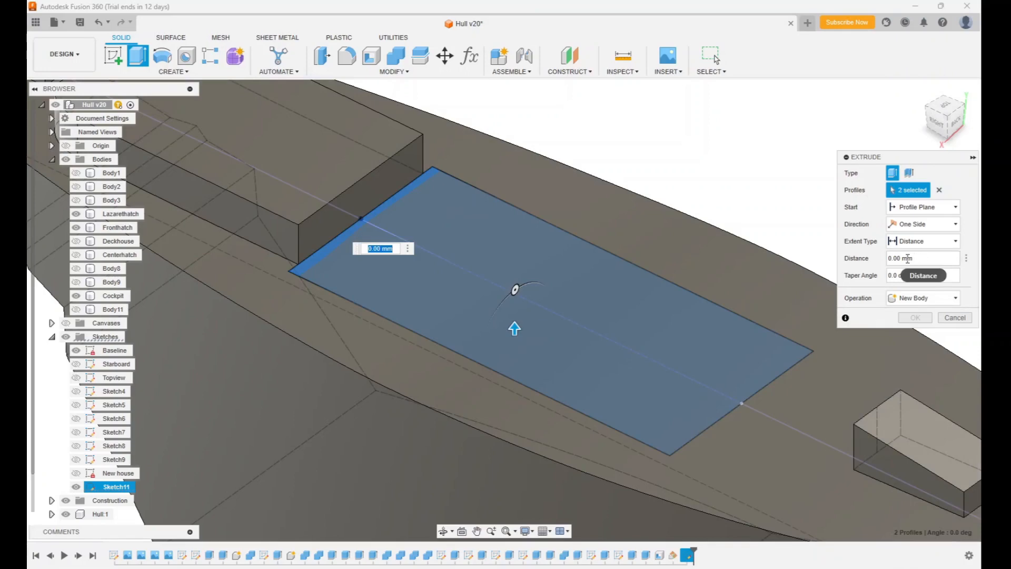
{"action": "left_click", "coordinate": [922, 258]}
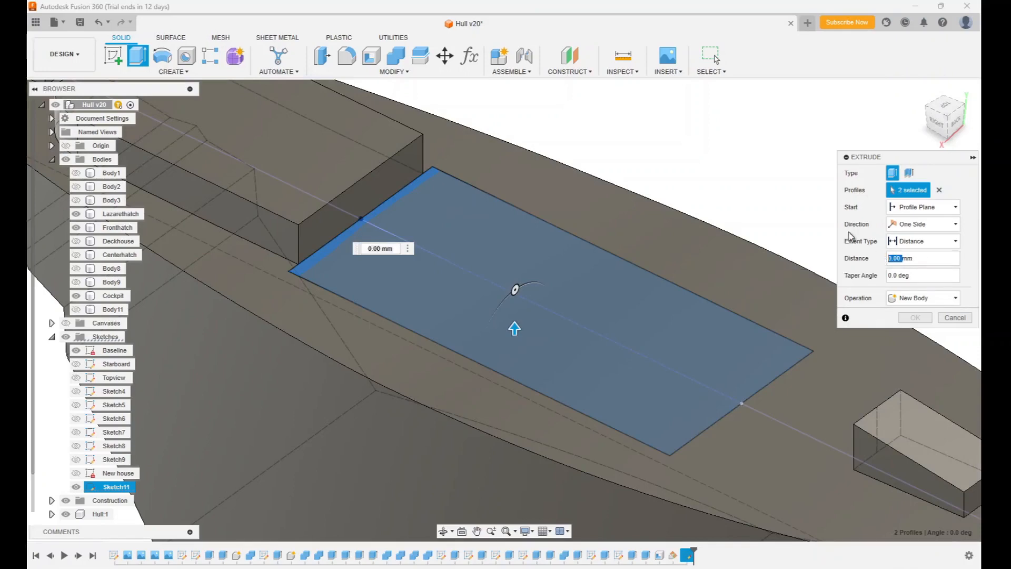
{"action": "type", "text": "hou"}
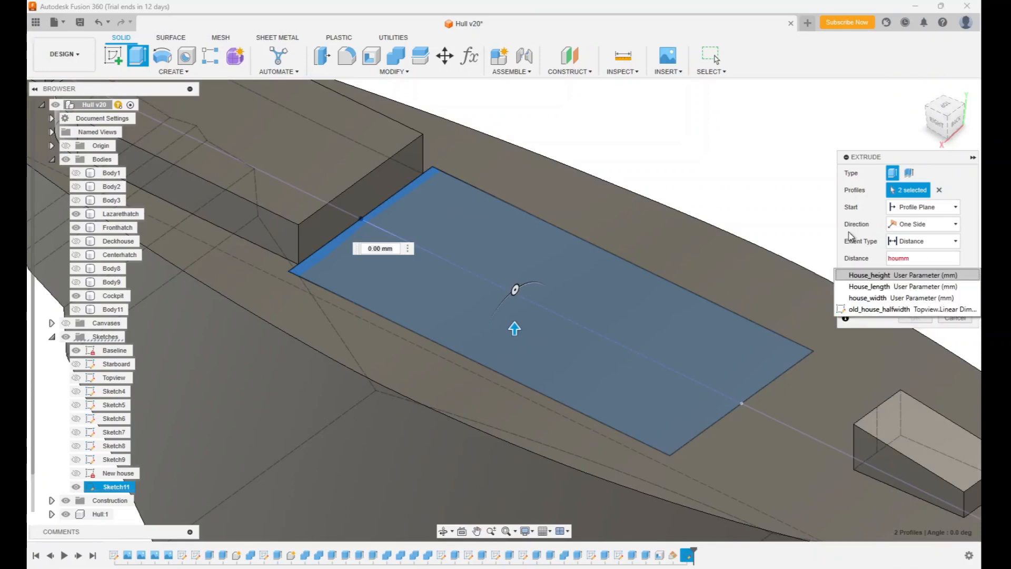
{"action": "left_click", "coordinate": [885, 274]}
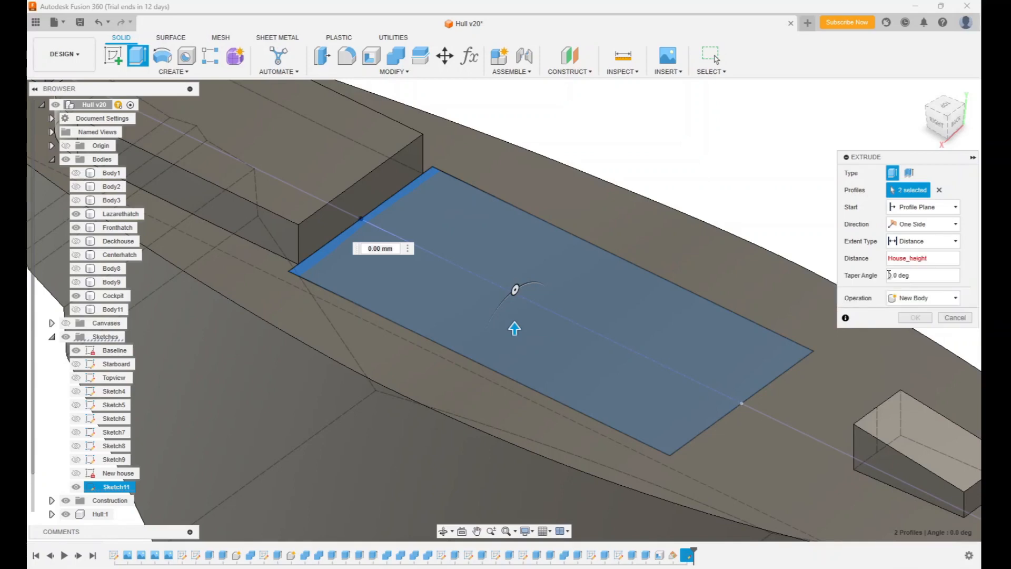
{"action": "left_click", "coordinate": [955, 299]}
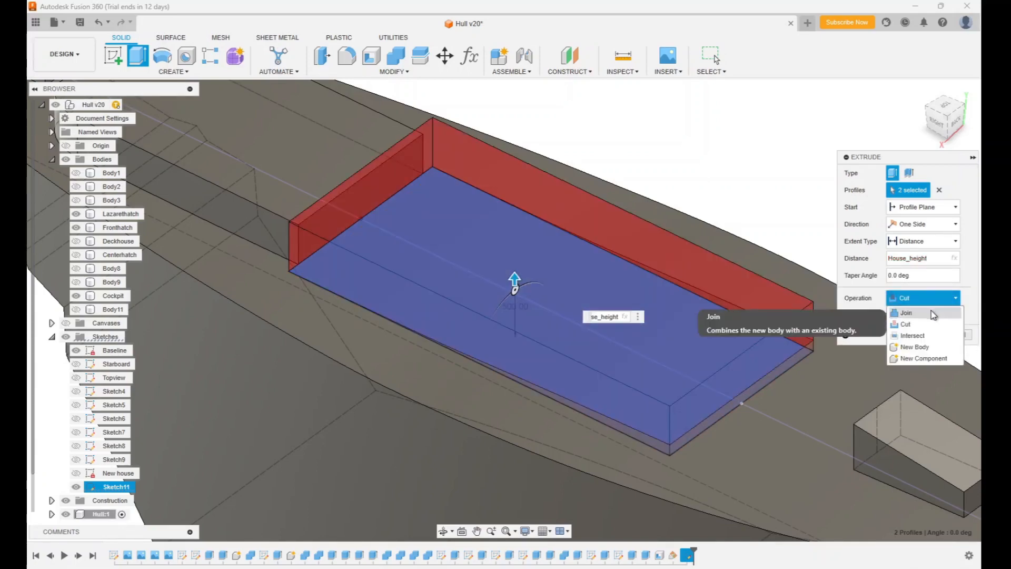
{"action": "left_click", "coordinate": [915, 347]}
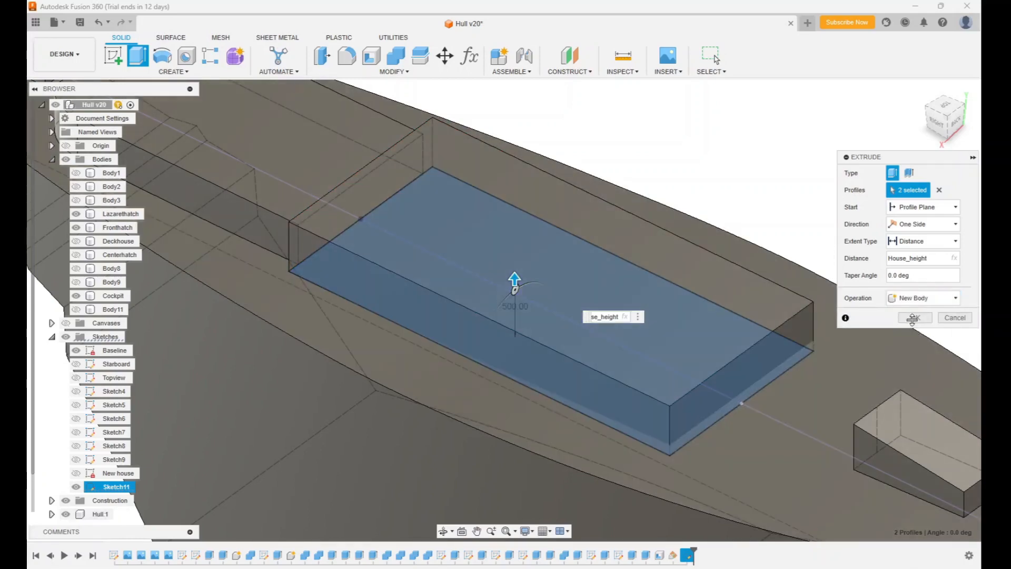
{"action": "left_click", "coordinate": [913, 318]}
Set the House_height user parameter to 1000 mm to test the new deck house.
{"action": "left_click_drag", "start_coordinate": [944, 121], "coordinate": [968, 100]}
{"action": "scroll", "coordinate": [729, 135], "scroll_direction": "down", "scroll_amount": 3}
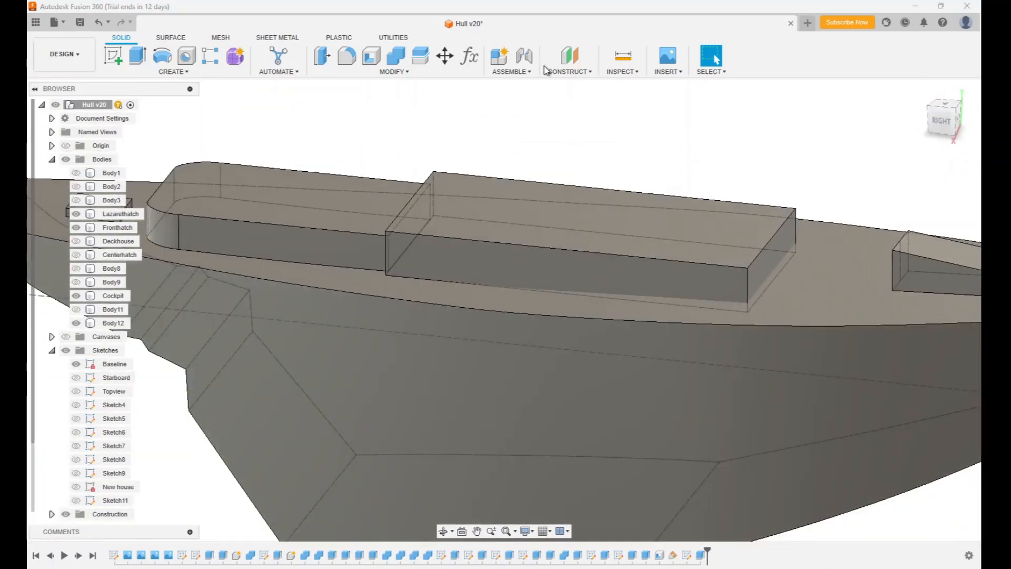
{"action": "left_click", "coordinate": [470, 59]}
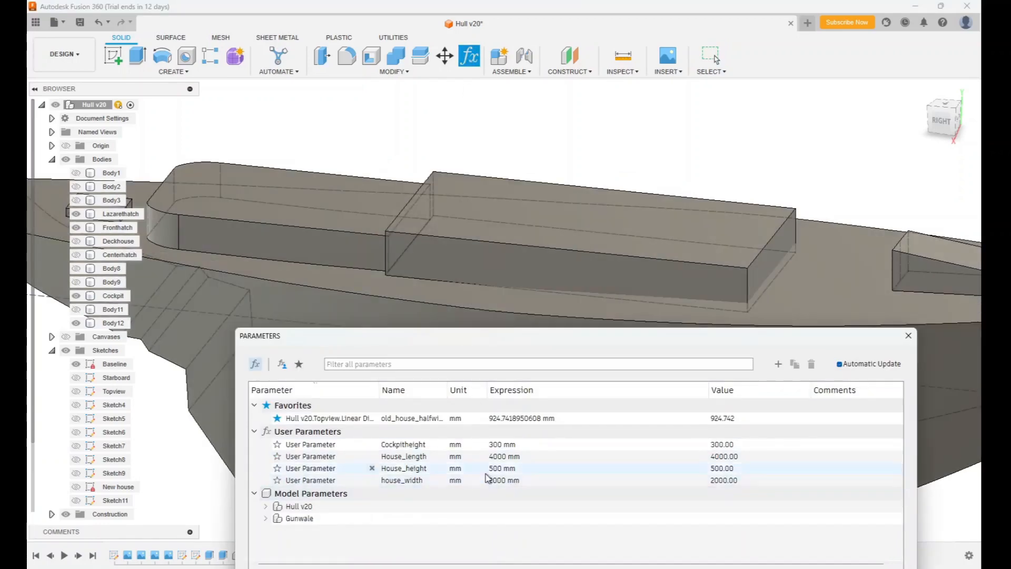
{"action": "left_click", "coordinate": [505, 468]}
{"action": "left_click", "coordinate": [501, 468]}
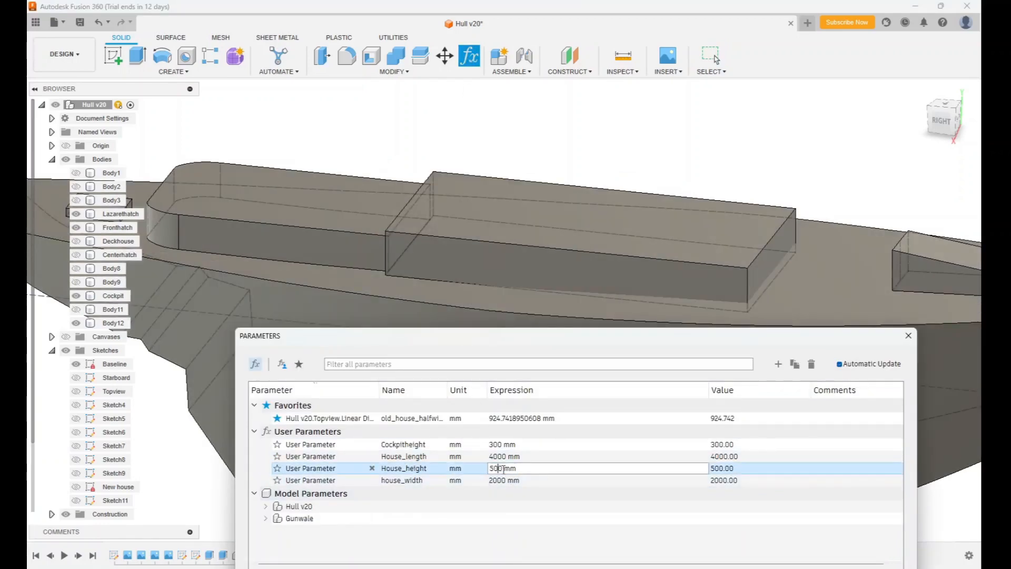
{"action": "type", "text": "10"}
{"action": "key", "text": "Return"}
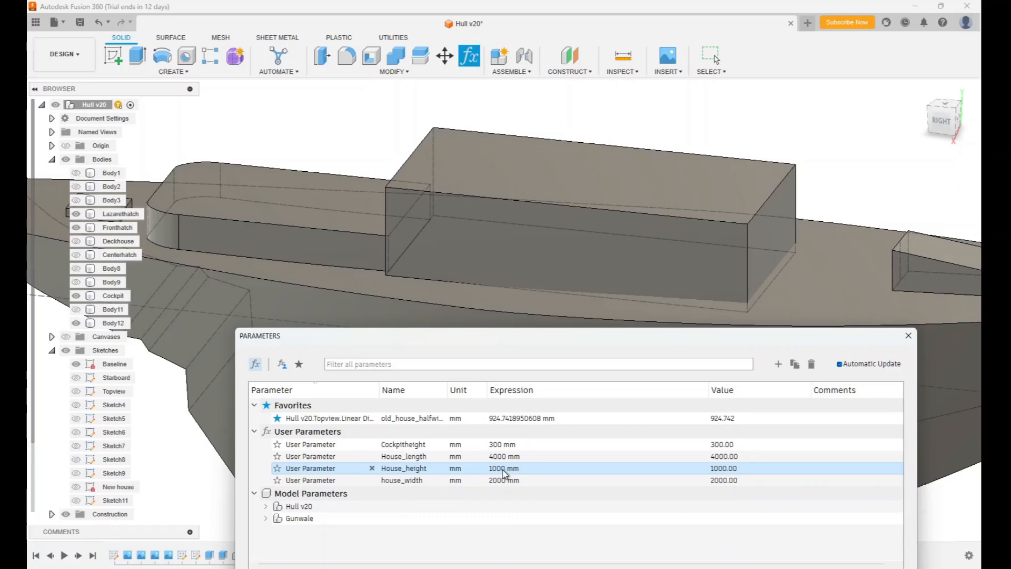
Restore the House_height user parameter to 500 mm and close the parameter list.
{"action": "left_click", "coordinate": [517, 469]}
{"action": "left_click", "coordinate": [499, 470]}
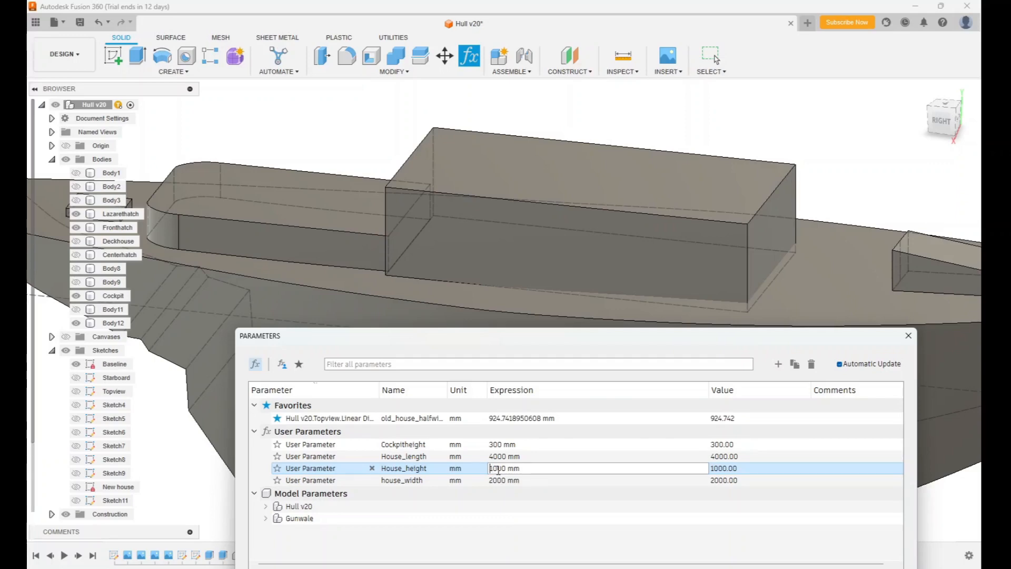
{"action": "type", "text": "5"}
{"action": "key", "text": "Return"}
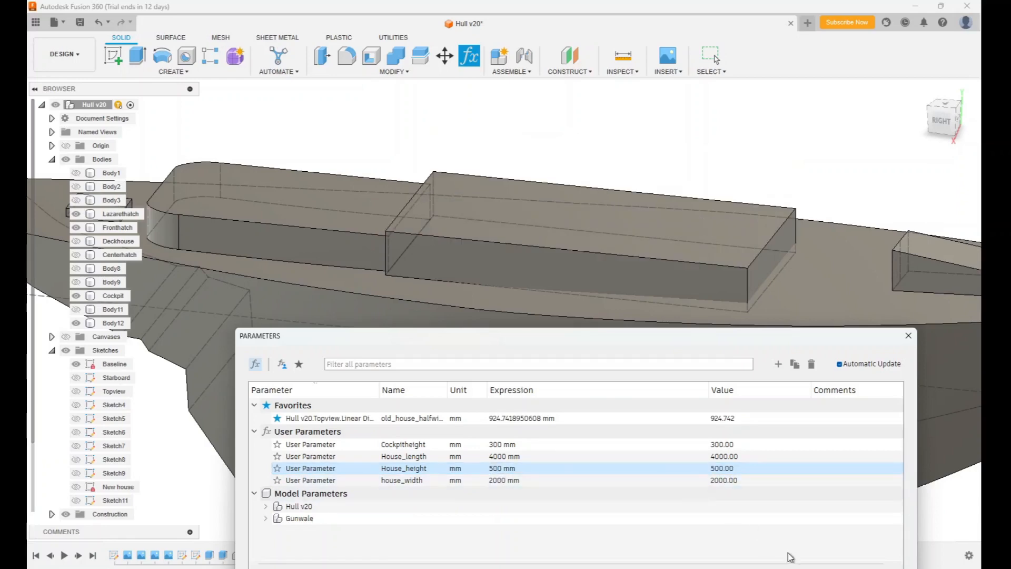
{"action": "key", "text": "Return"}
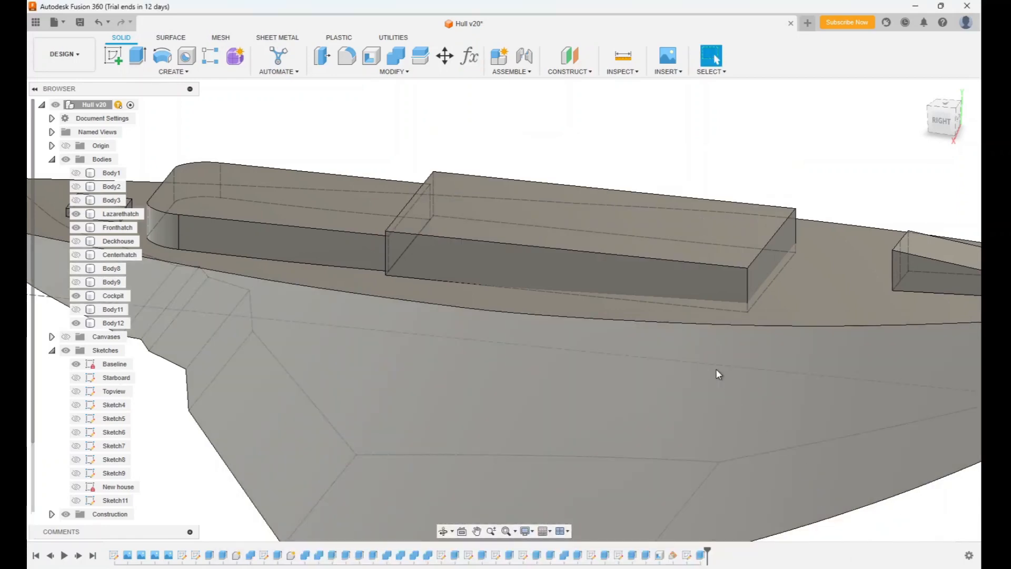